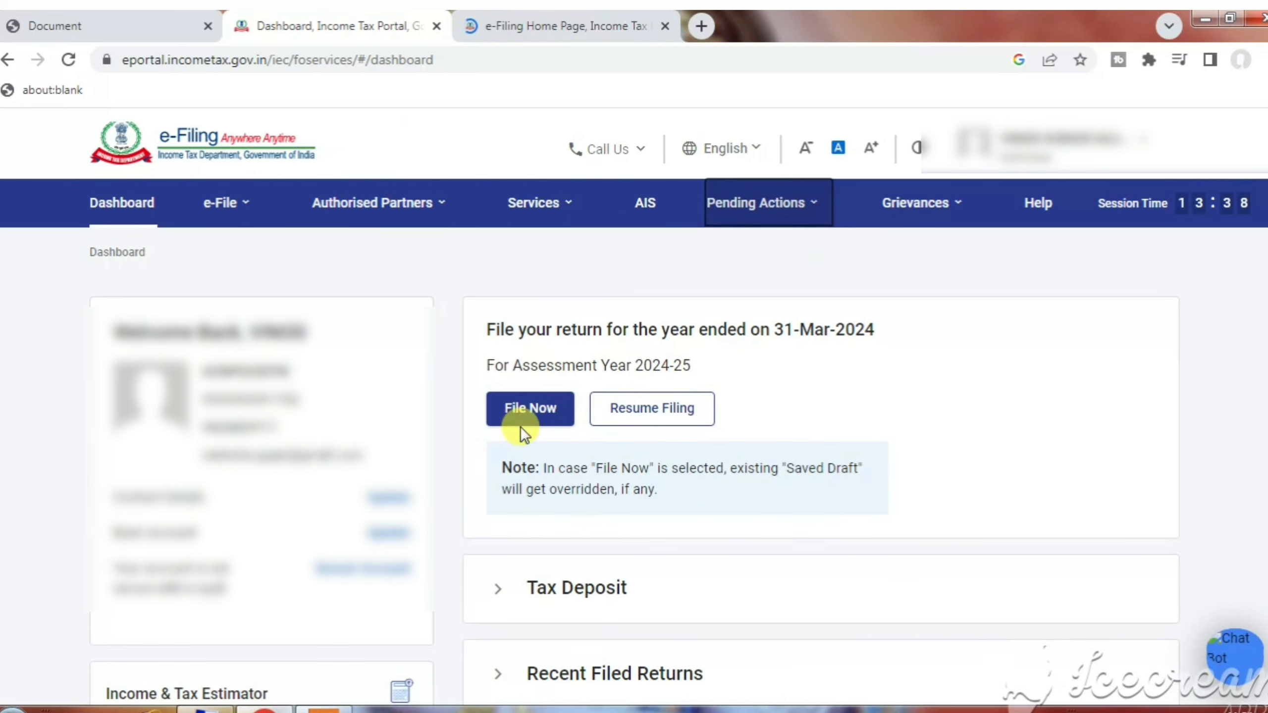
Start a new online income tax return filing for assessment year 2024-25 instead of resuming the saved draft.
left_click(545, 413)
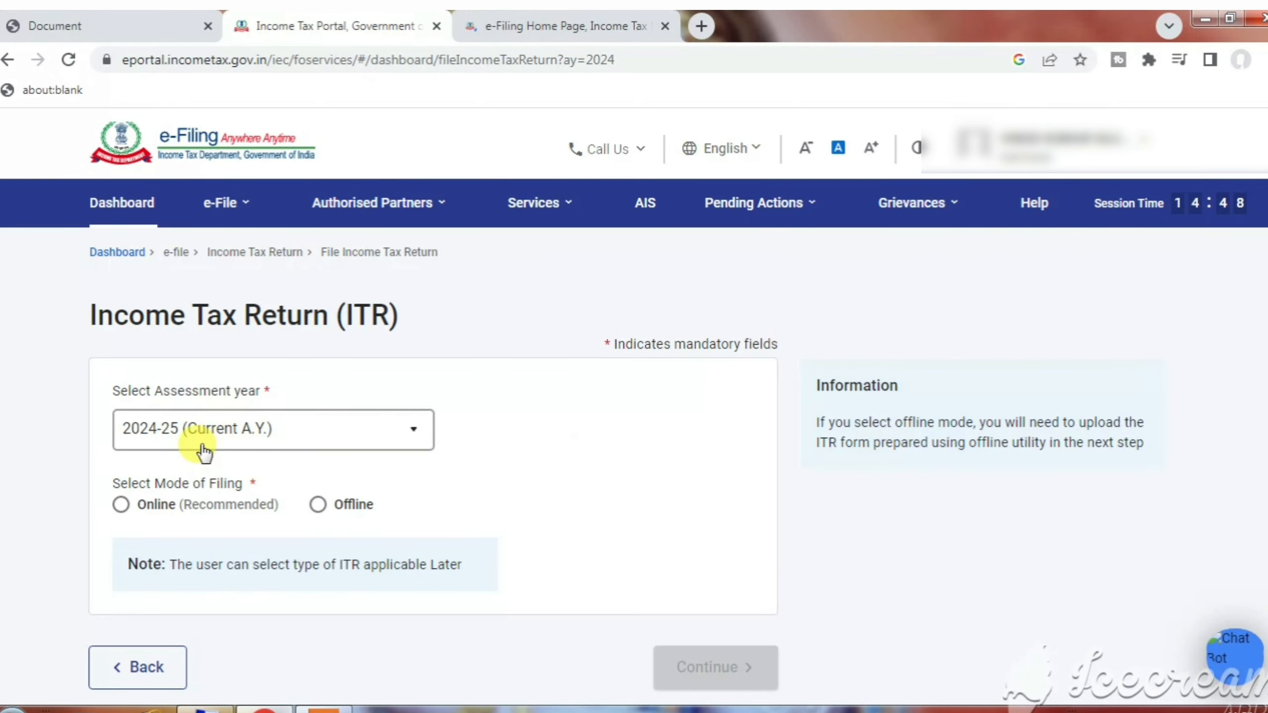
left_click(121, 505)
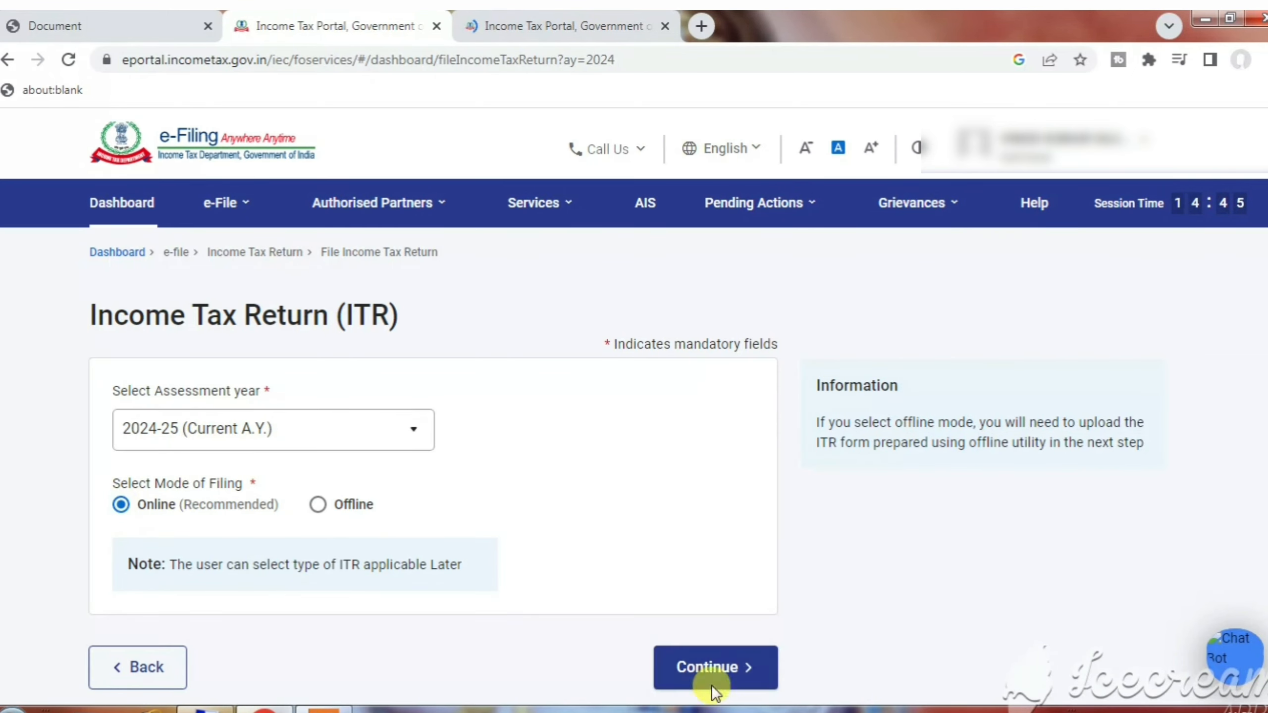
left_click(711, 674)
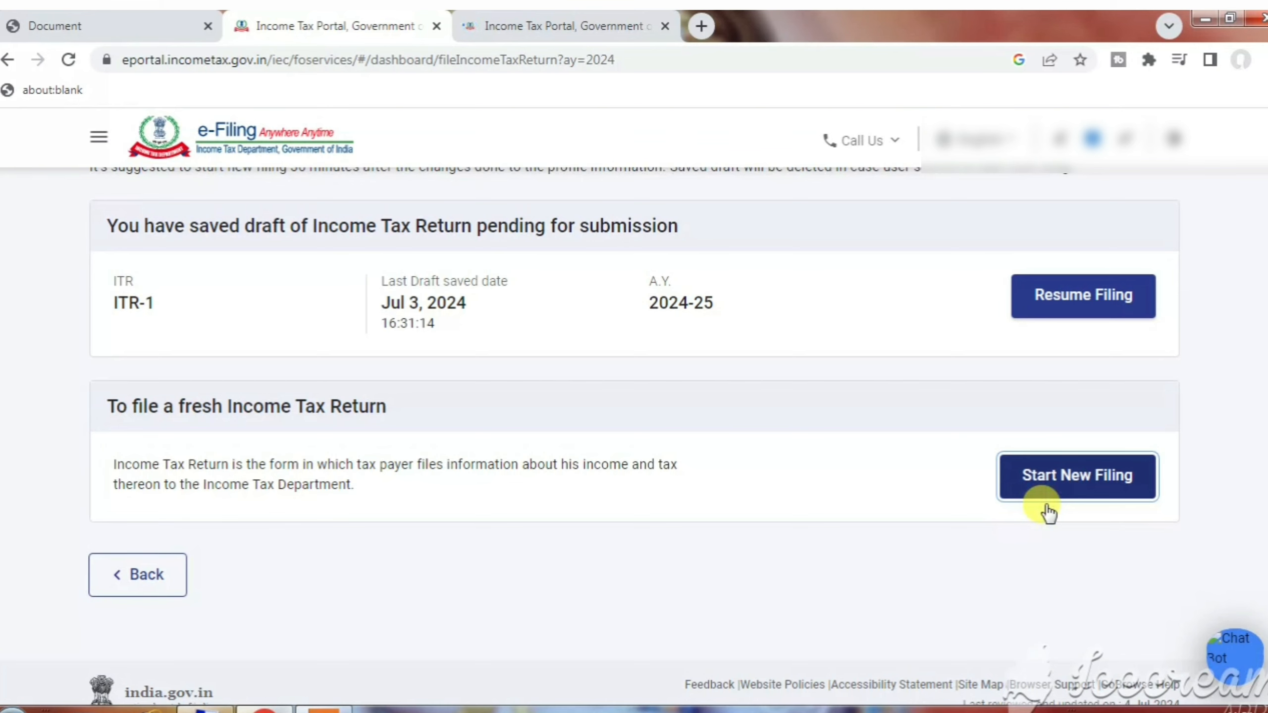
left_click(1048, 513)
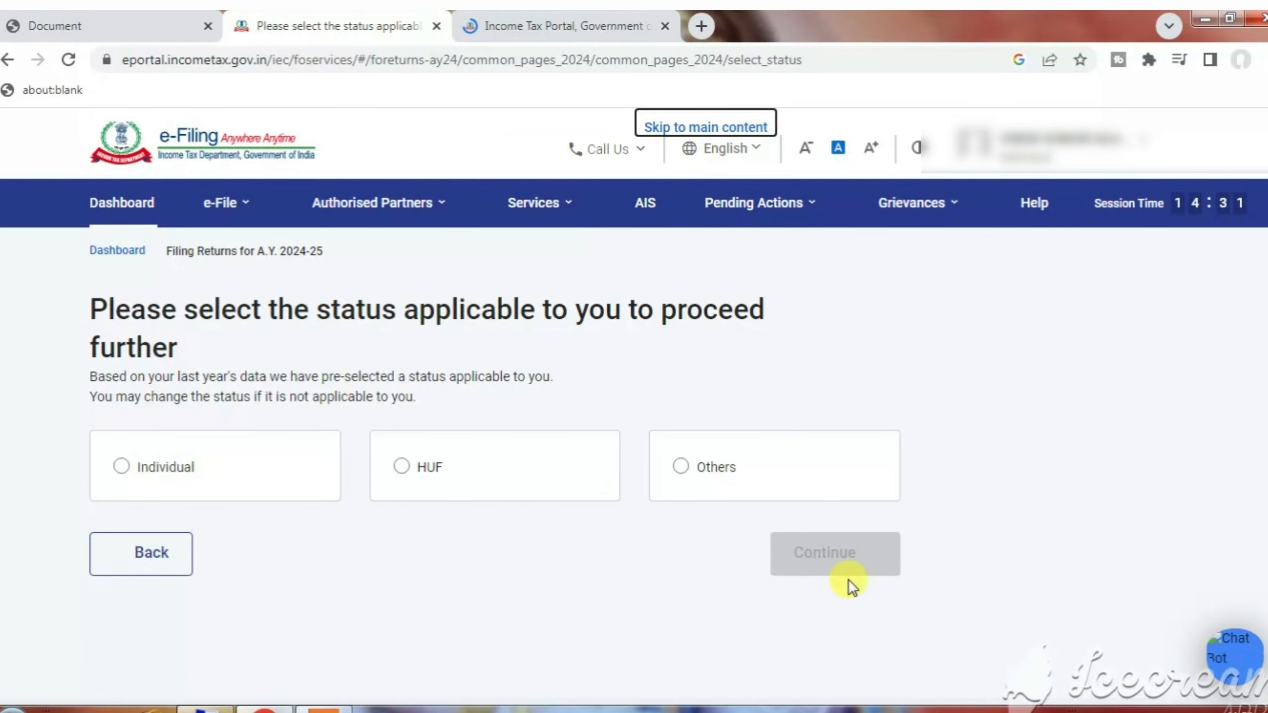
Set the applicable status to Individual, choose the ITR-1 form and proceed with it.
left_click(121, 466)
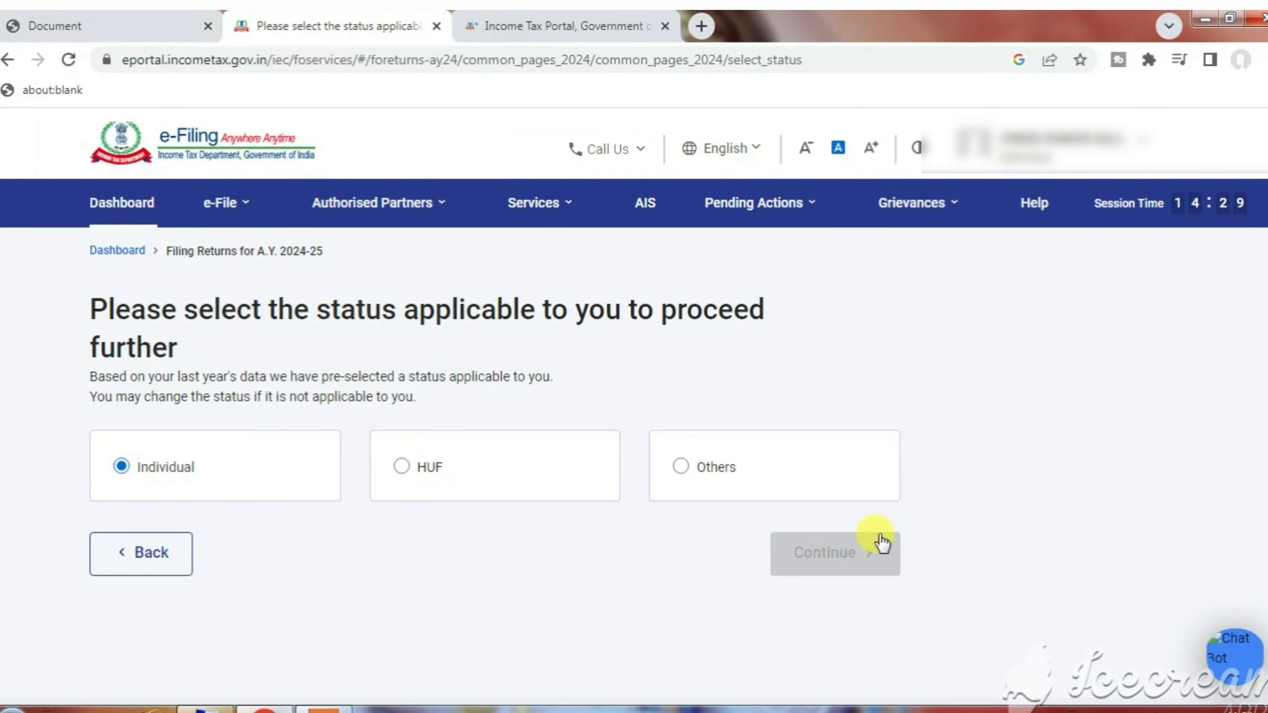
left_click(856, 569)
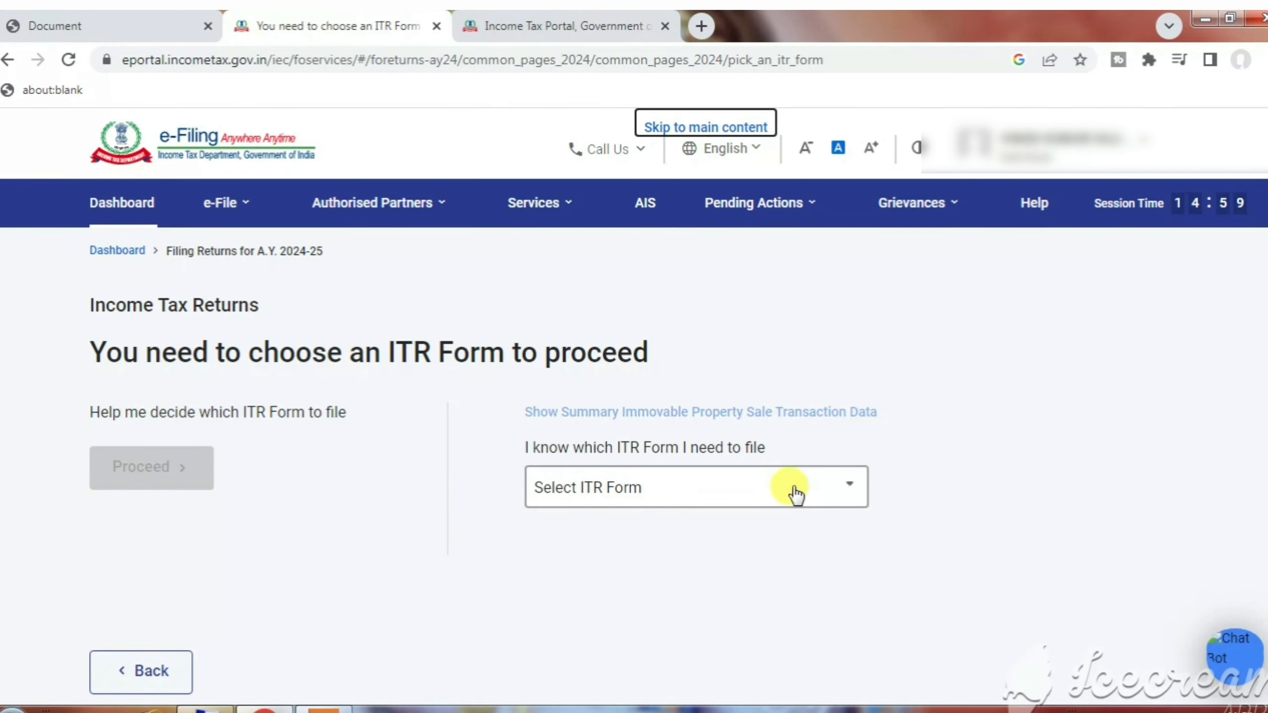
left_click(795, 494)
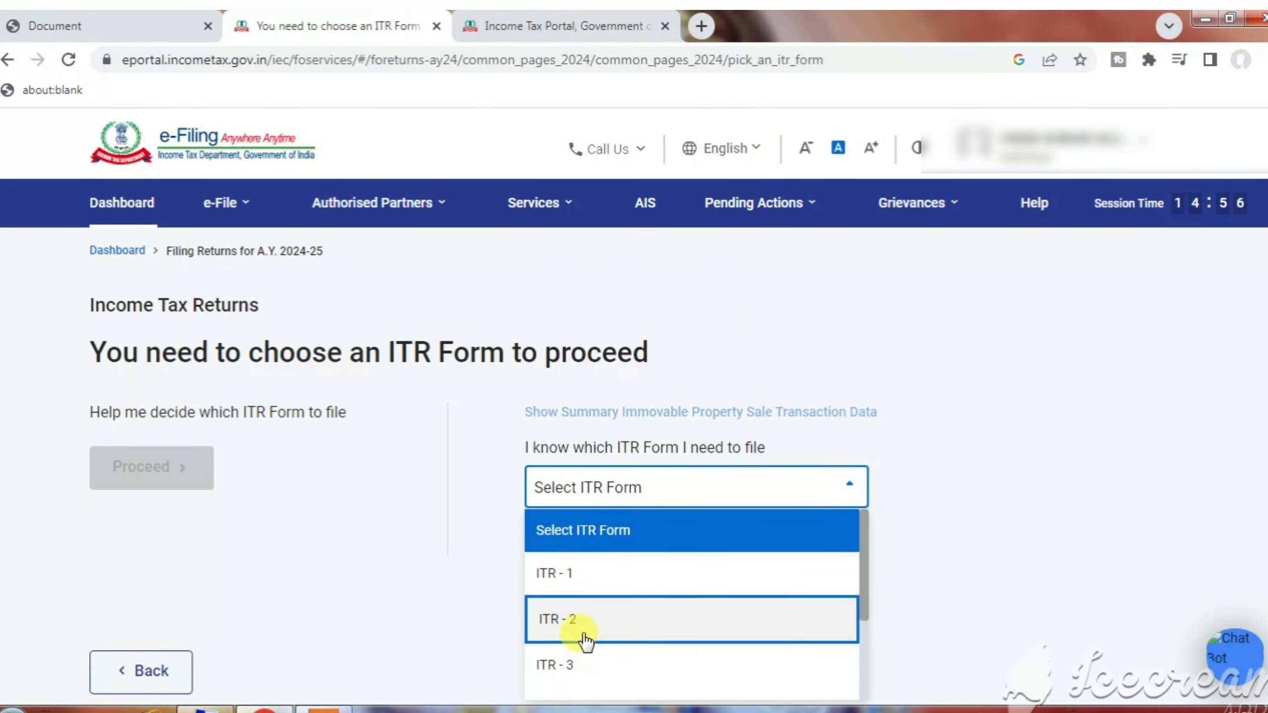
left_click(558, 577)
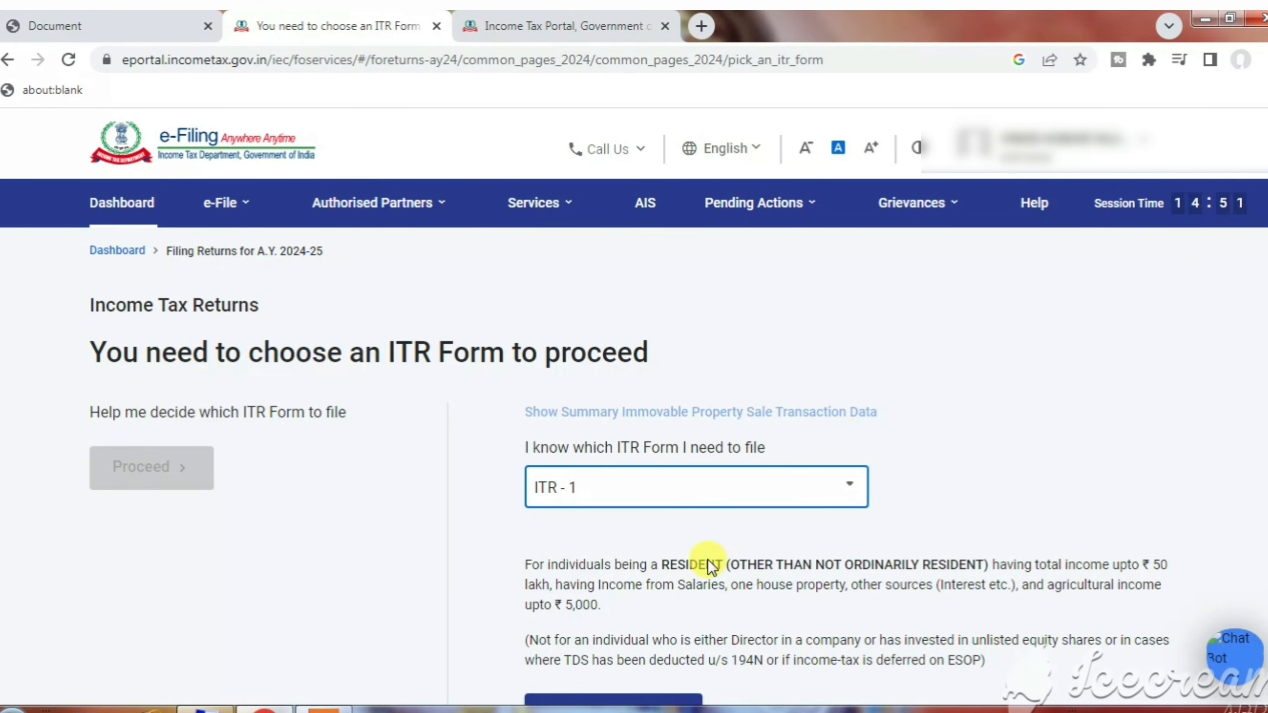
scroll(1091, 547, "down", 2)
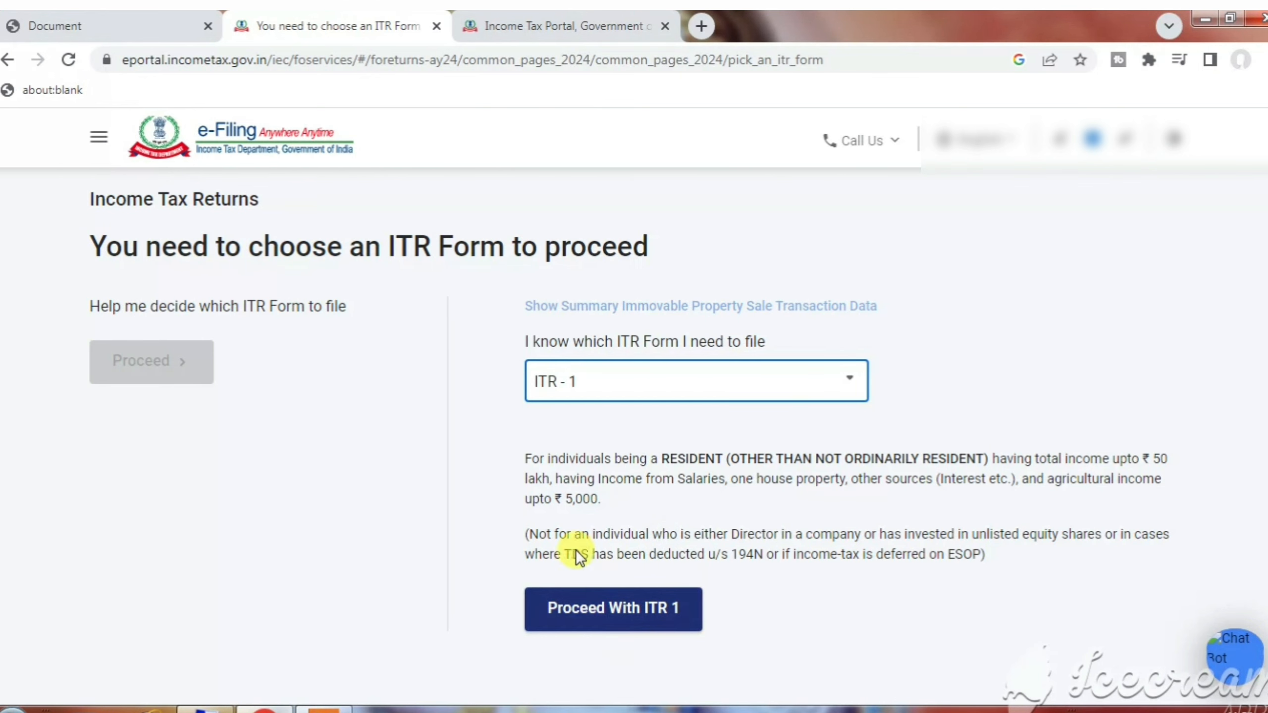
left_click(621, 613)
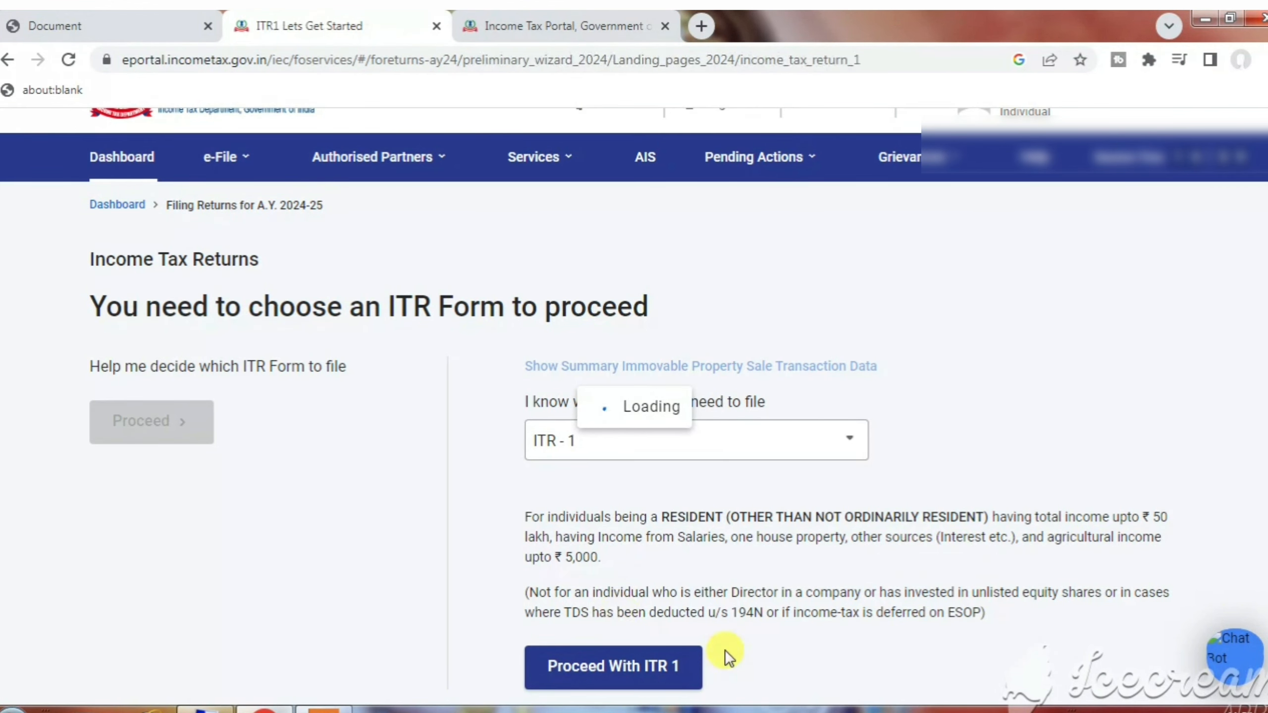
Get started with ITR-1 and give taxable income above the basic exemption limit as the reason for filing.
left_click(316, 493)
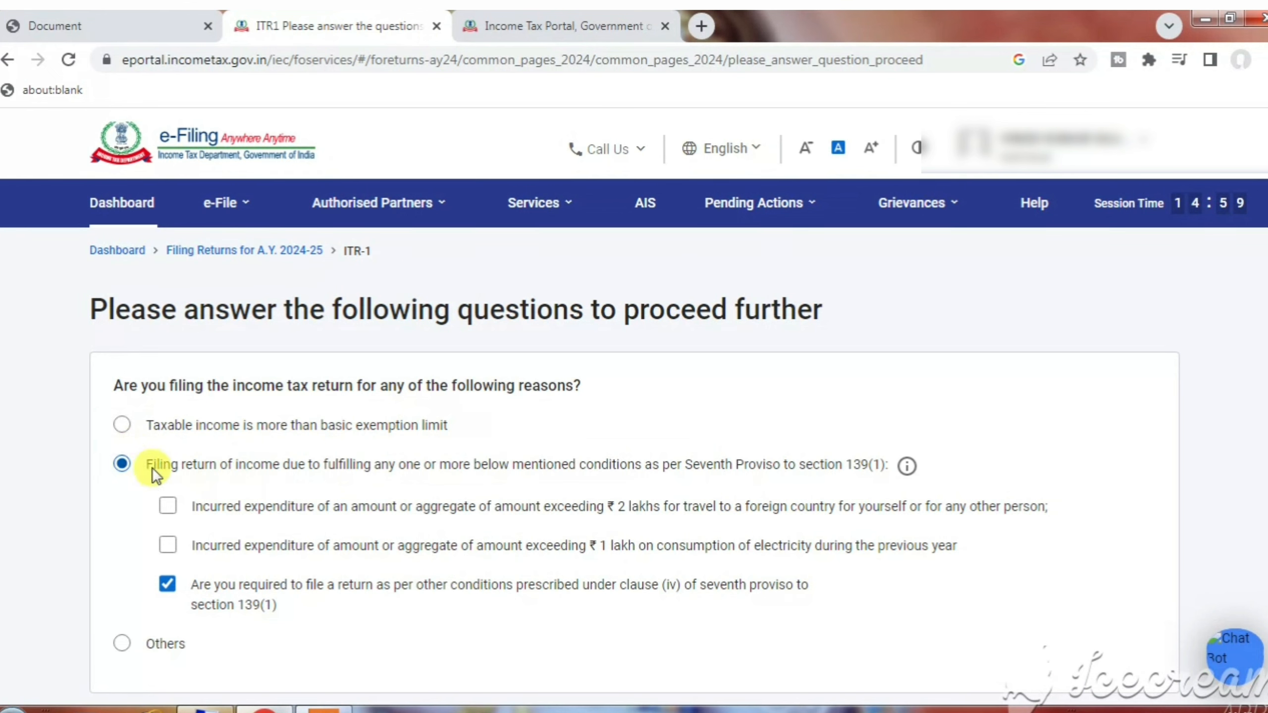
left_click(123, 424)
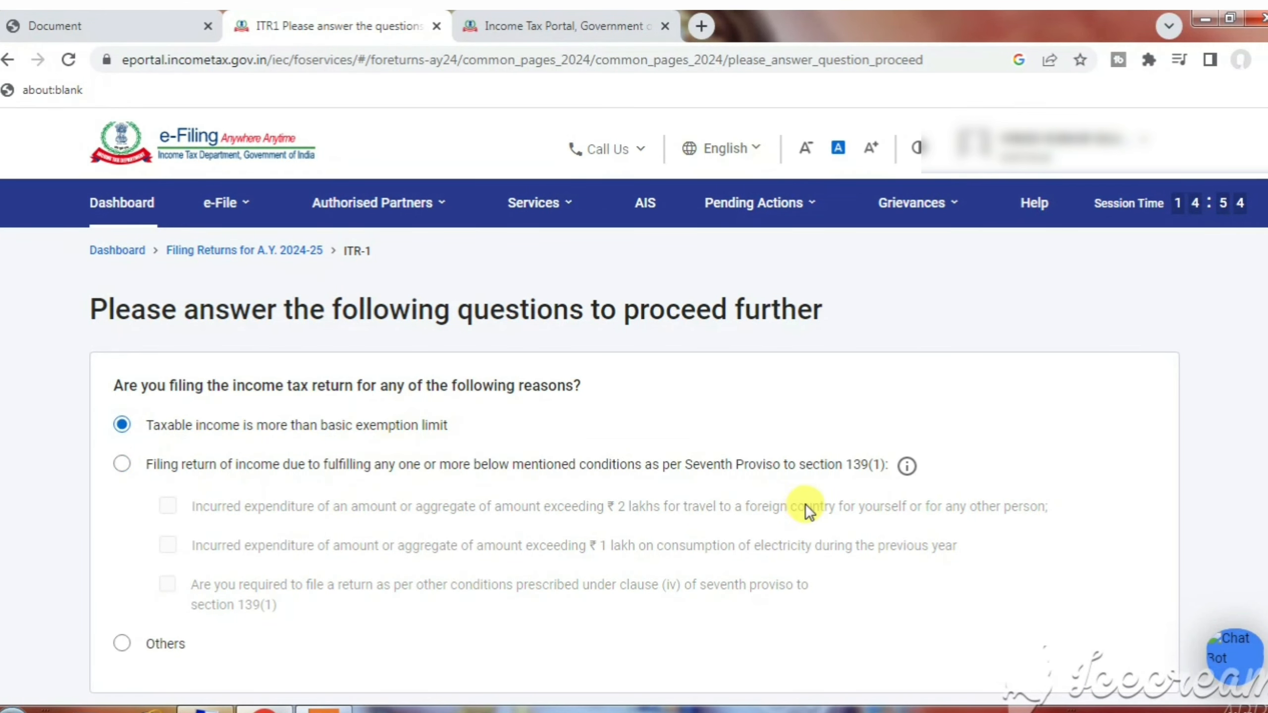
scroll(804, 503, "down", 5)
left_click(1107, 513)
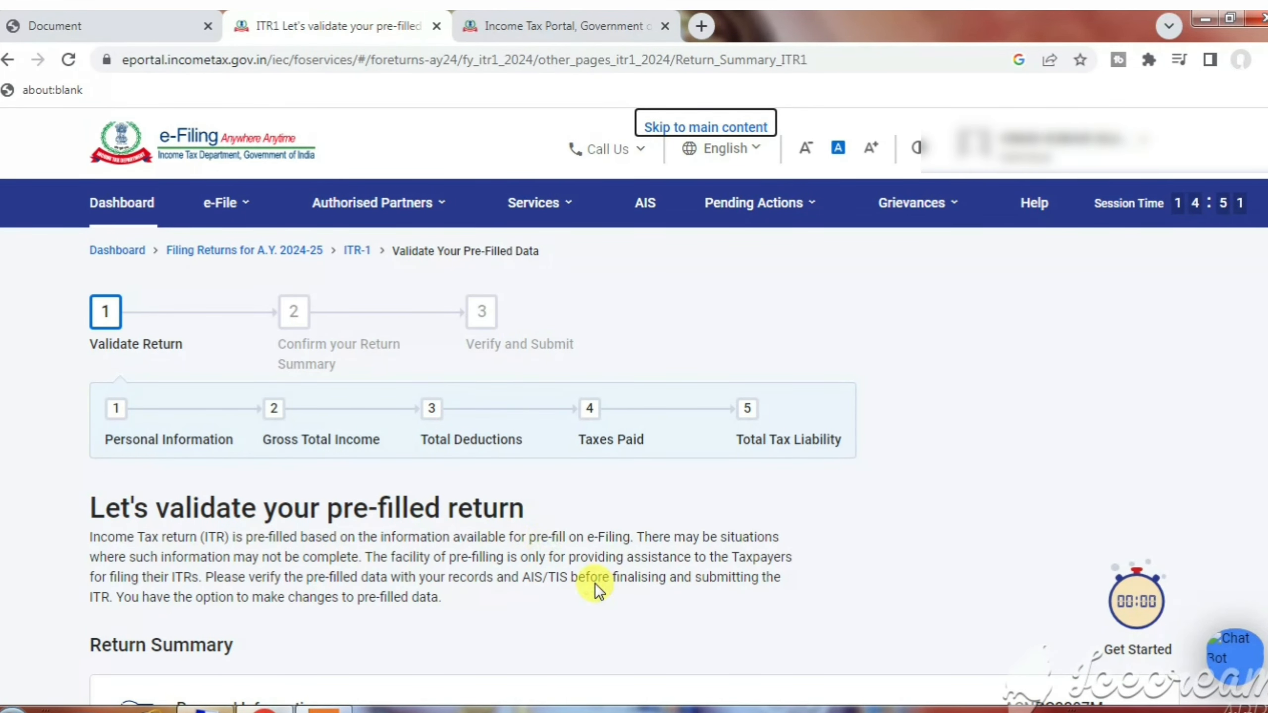
Go to the Annual Information Statement on the Compliance Portal and open the Taxpayer Information Summary.
left_click(648, 210)
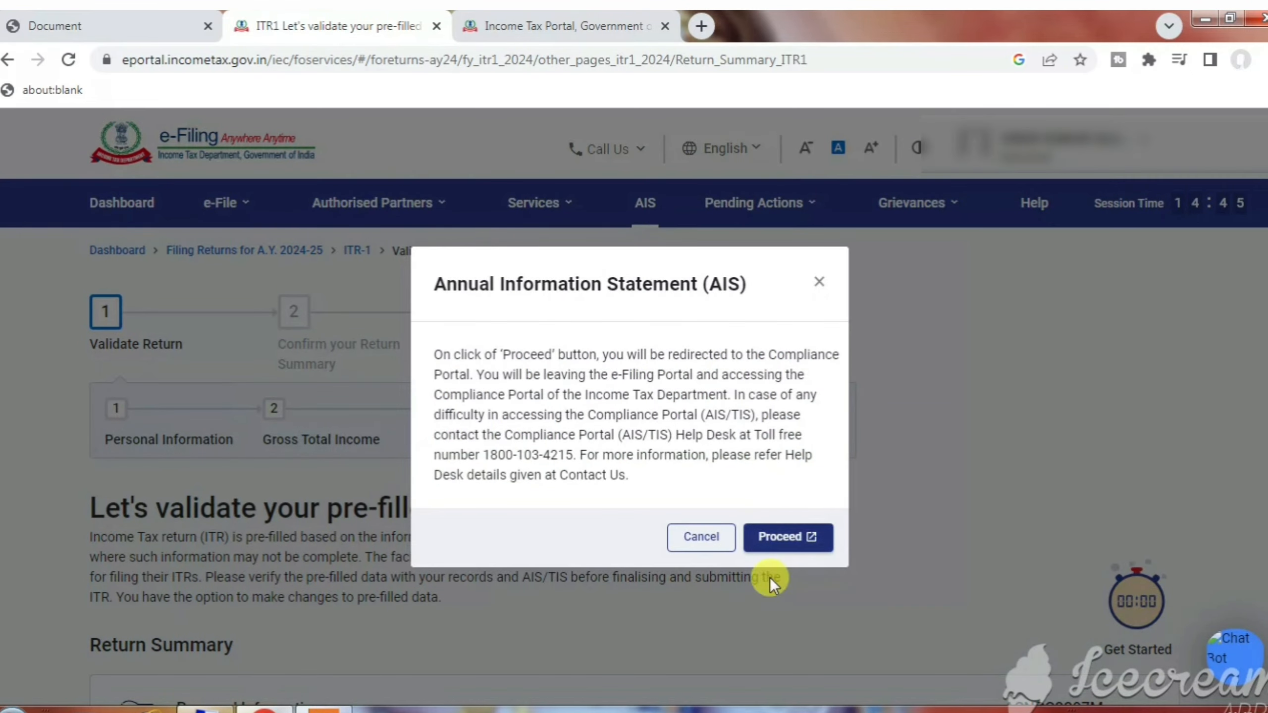
left_click(788, 537)
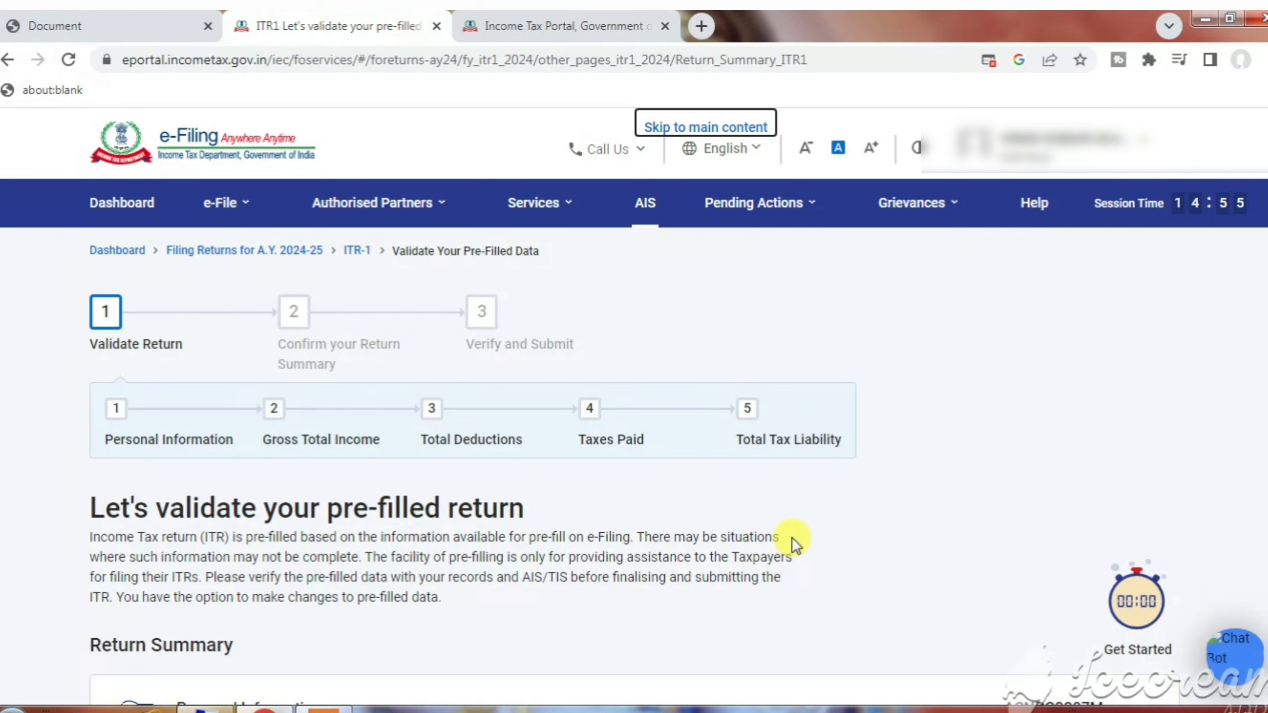
left_click(681, 216)
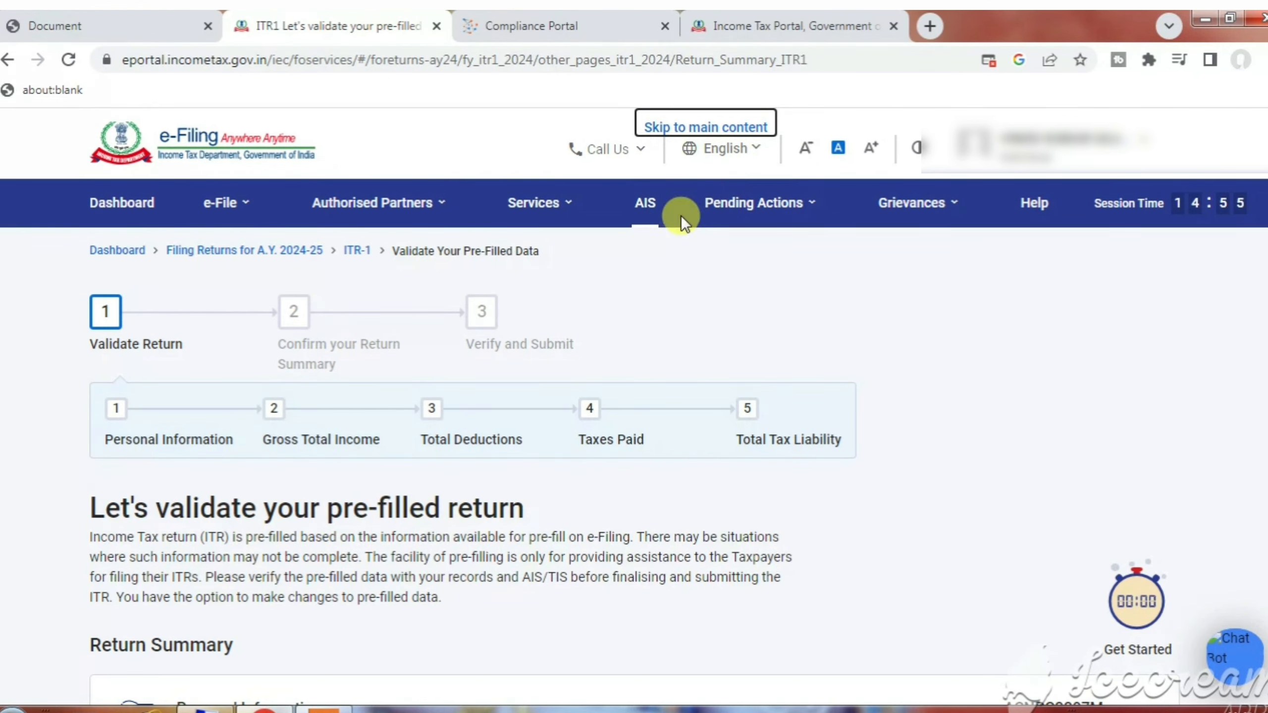
left_click(537, 31)
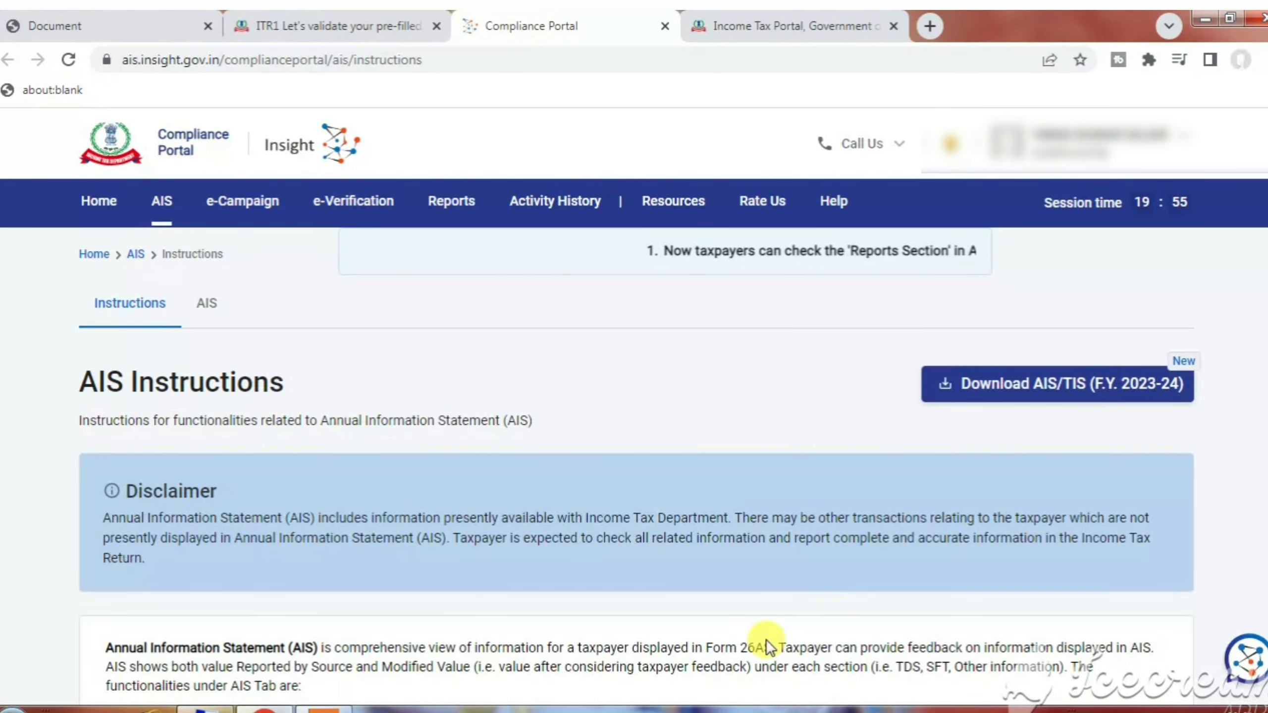
left_click(206, 310)
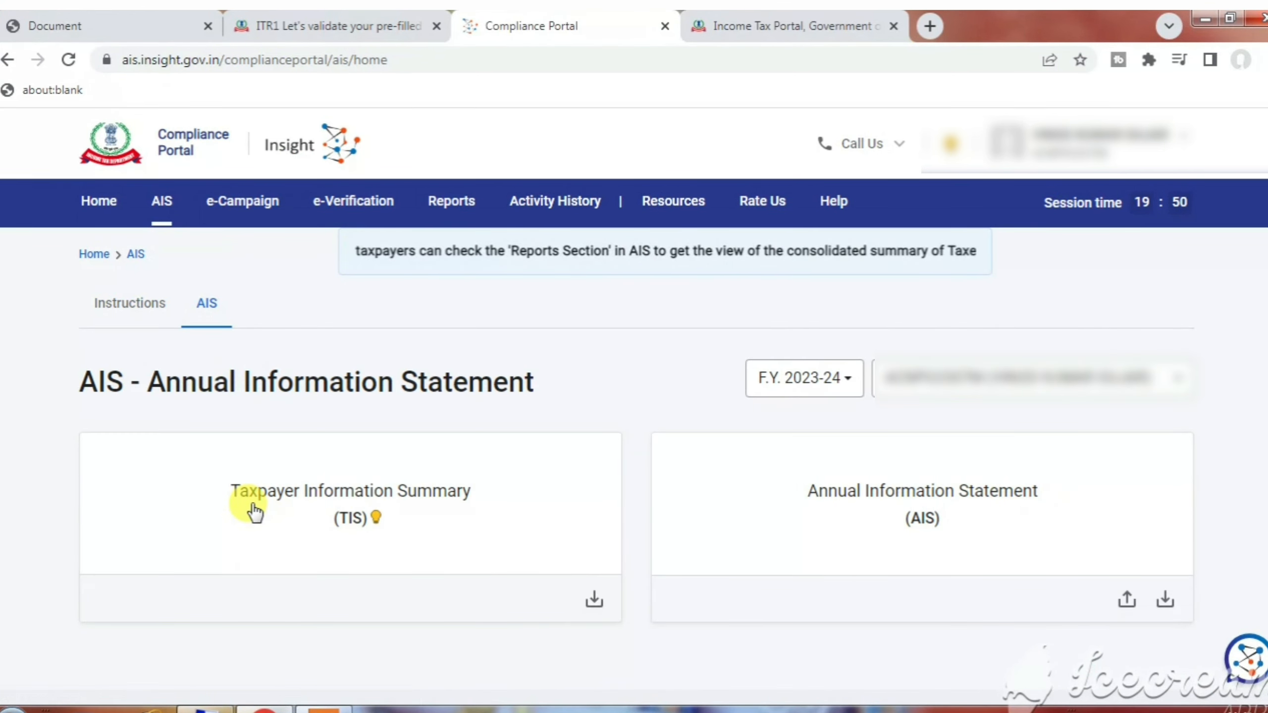
left_click(281, 510)
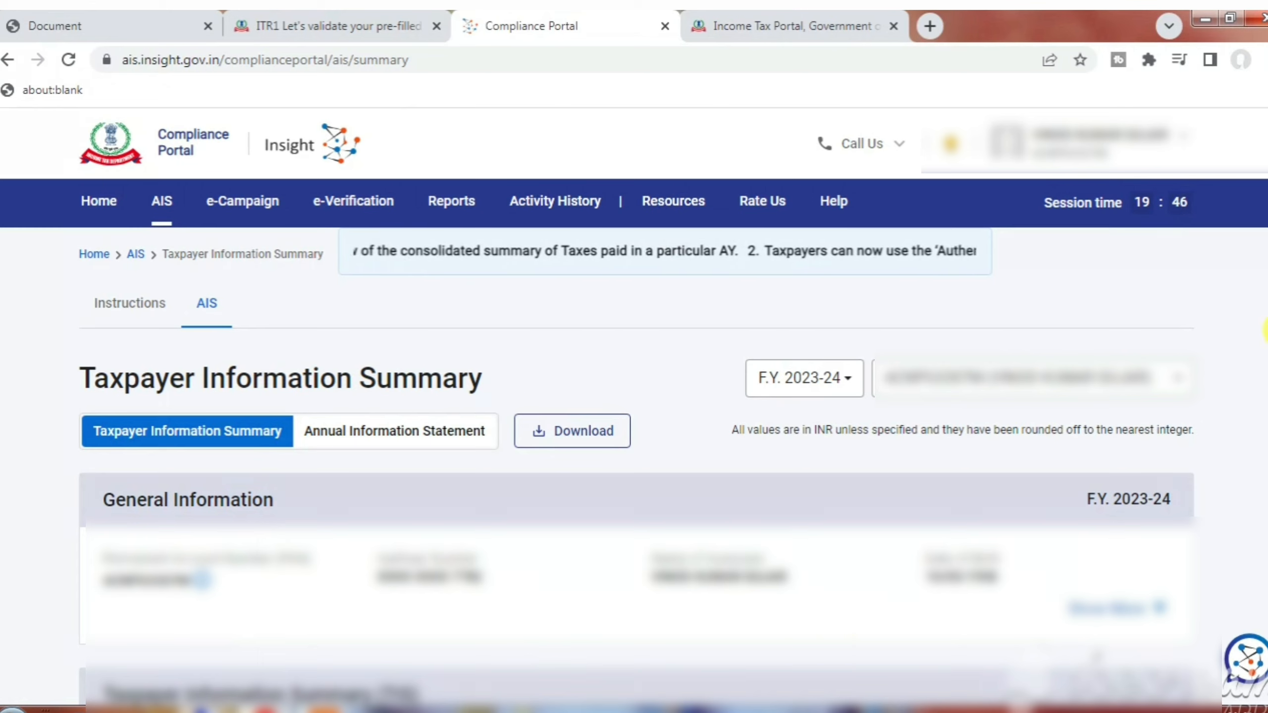
Check the Taxpayer Information Summary categories, expanding and collapsing the details of interest from deposit.
scroll(633, 400, "down", 6)
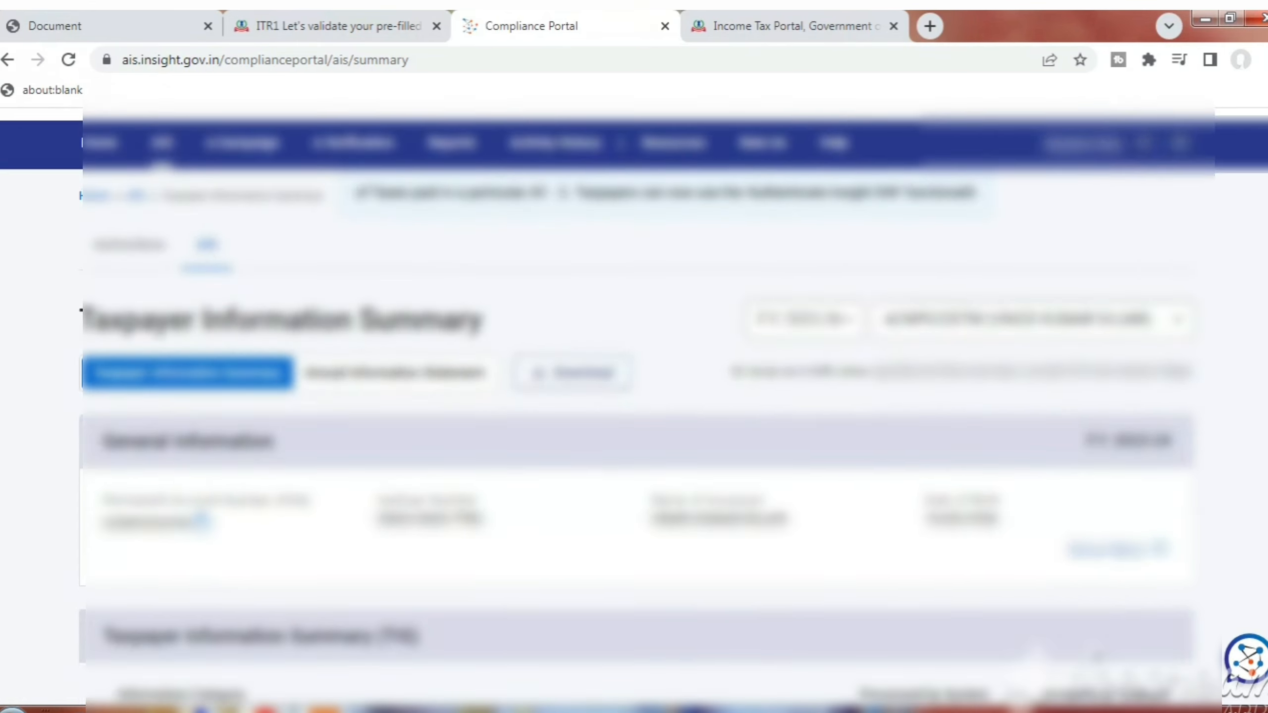
scroll(634, 399, "down", 1)
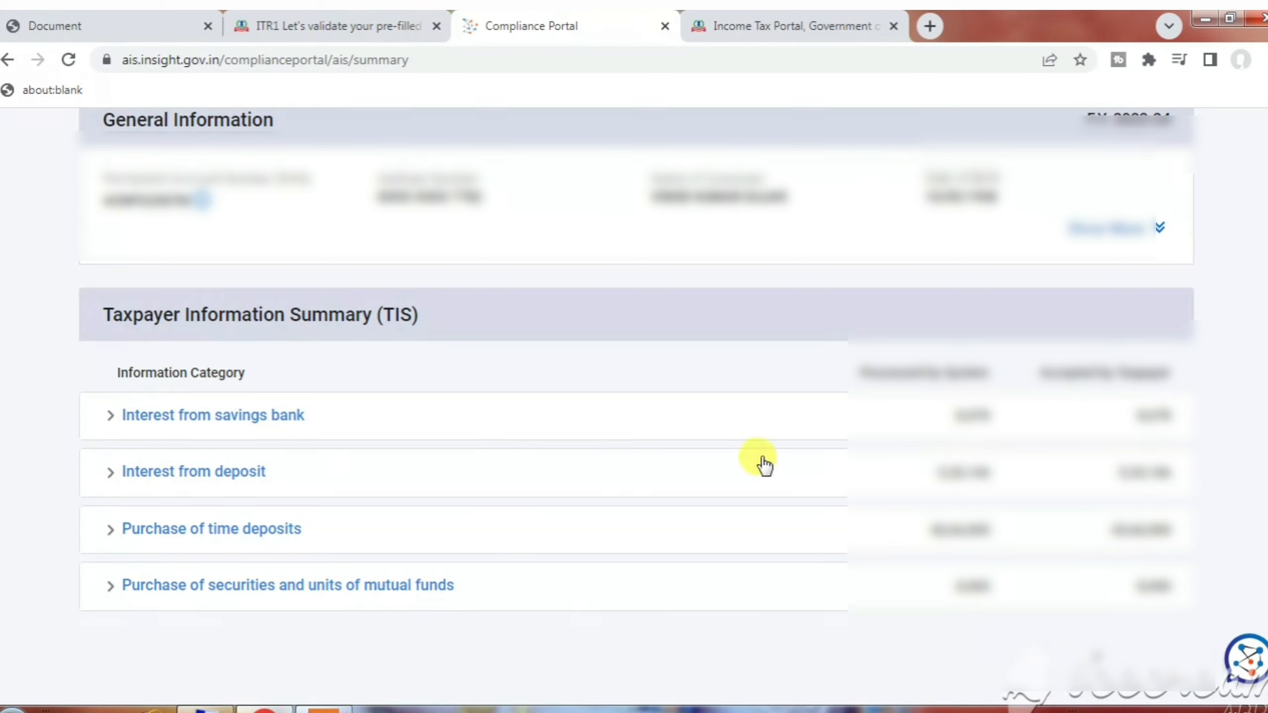
left_click_drag(931, 475, 982, 473)
left_click(1158, 474)
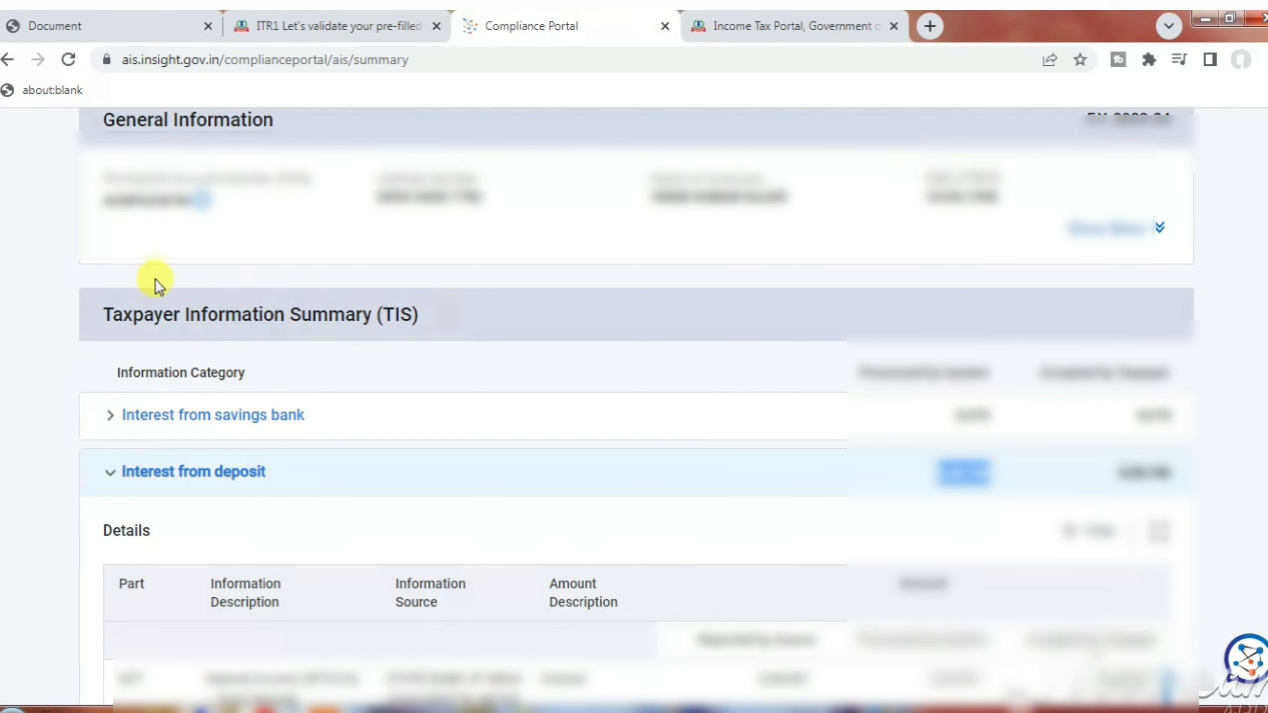
left_click(118, 477)
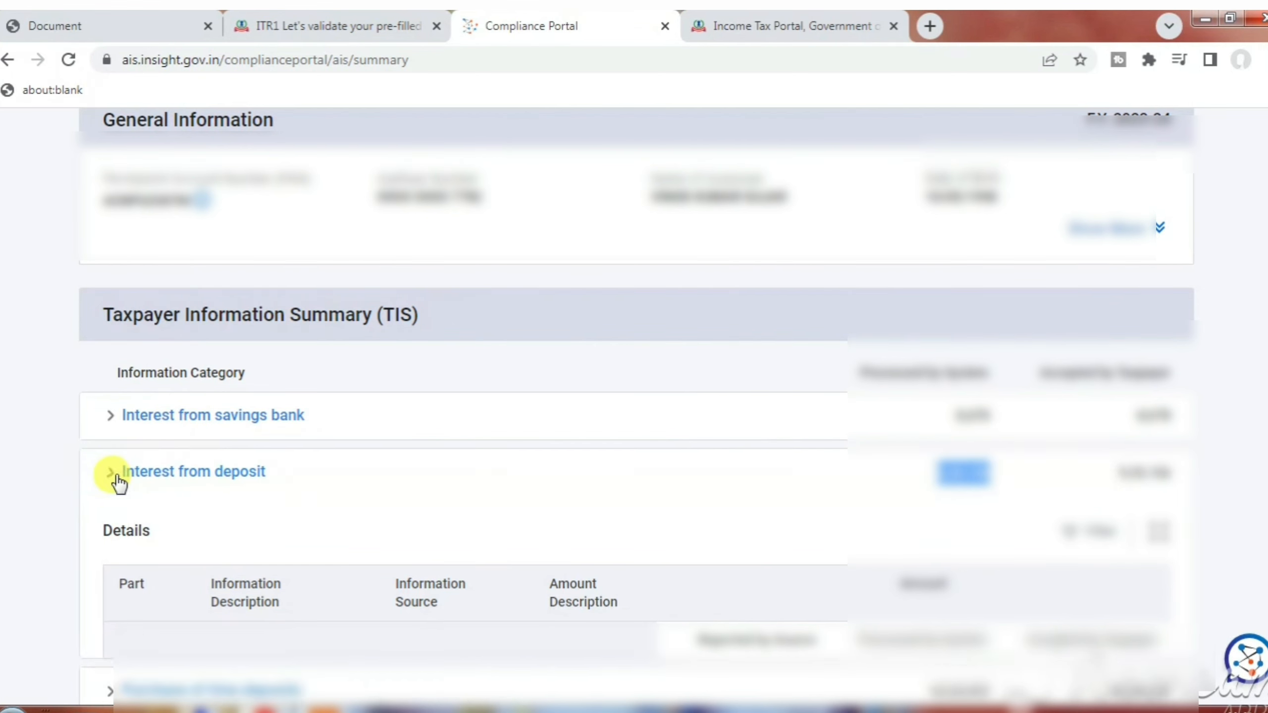
Return to the pre-filled ITR-1 return and open its Personal Information section.
left_click(342, 26)
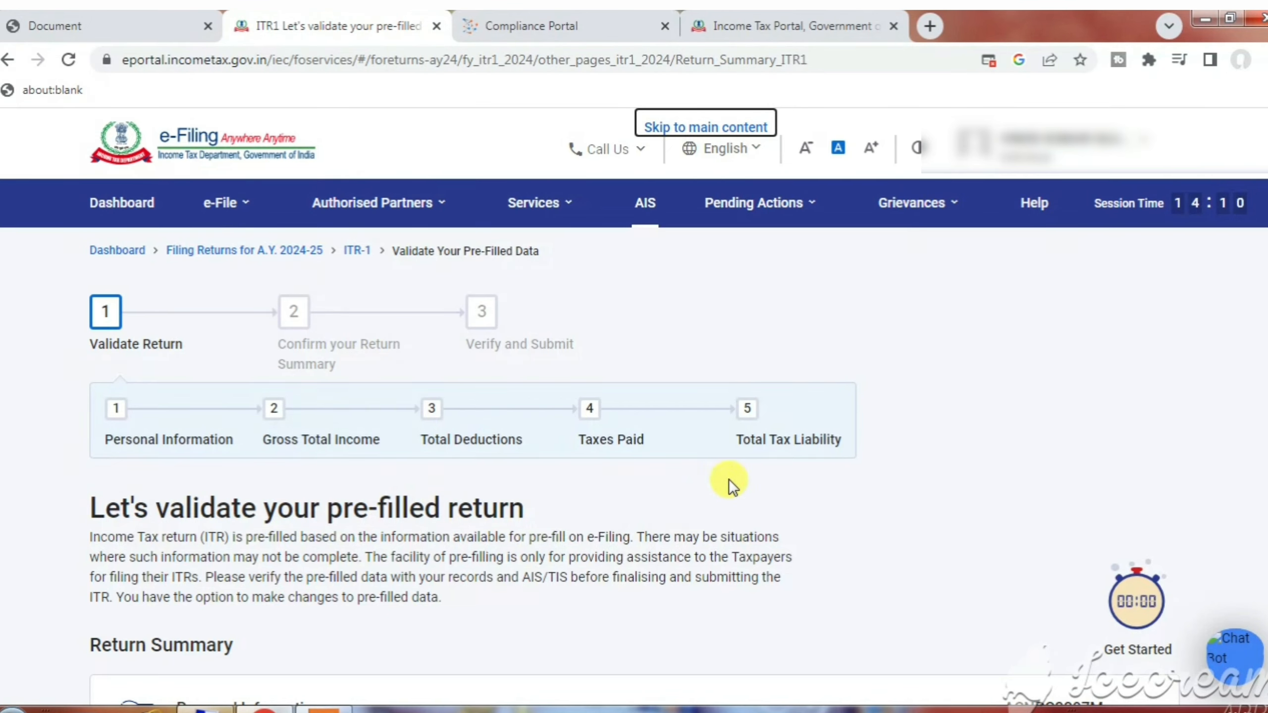
scroll(728, 479, "down", 3)
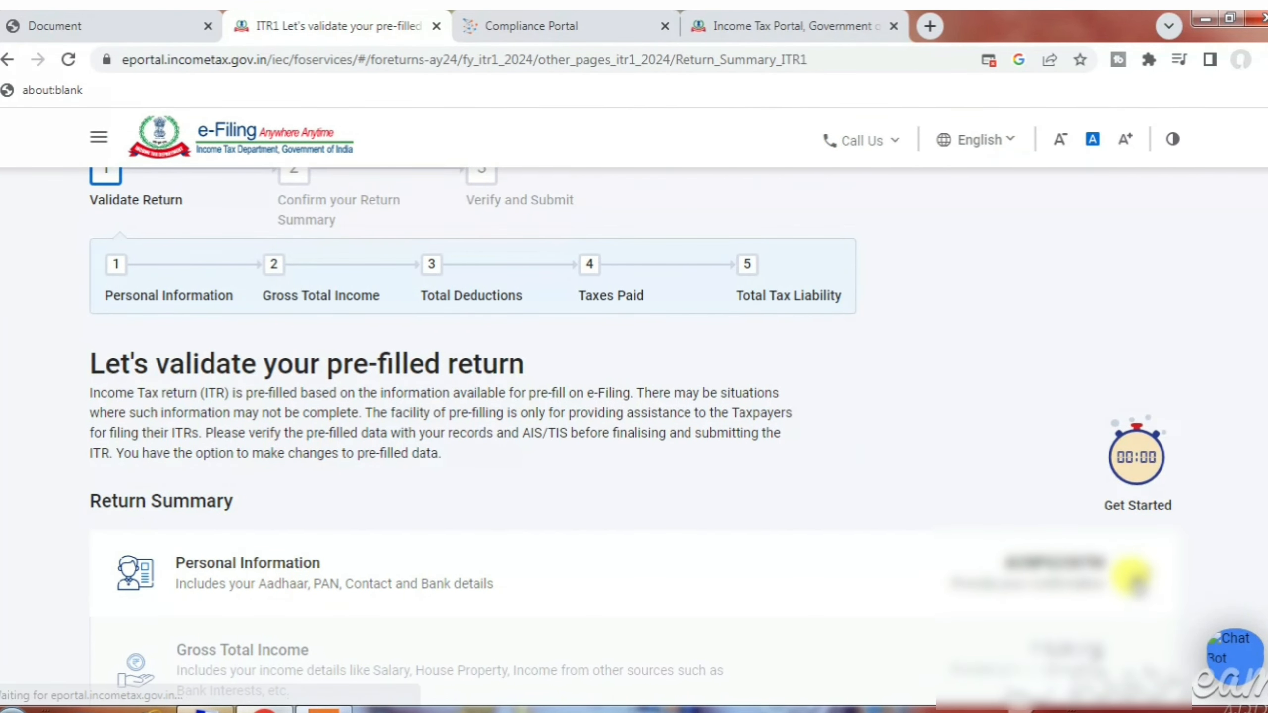
left_click(1131, 576)
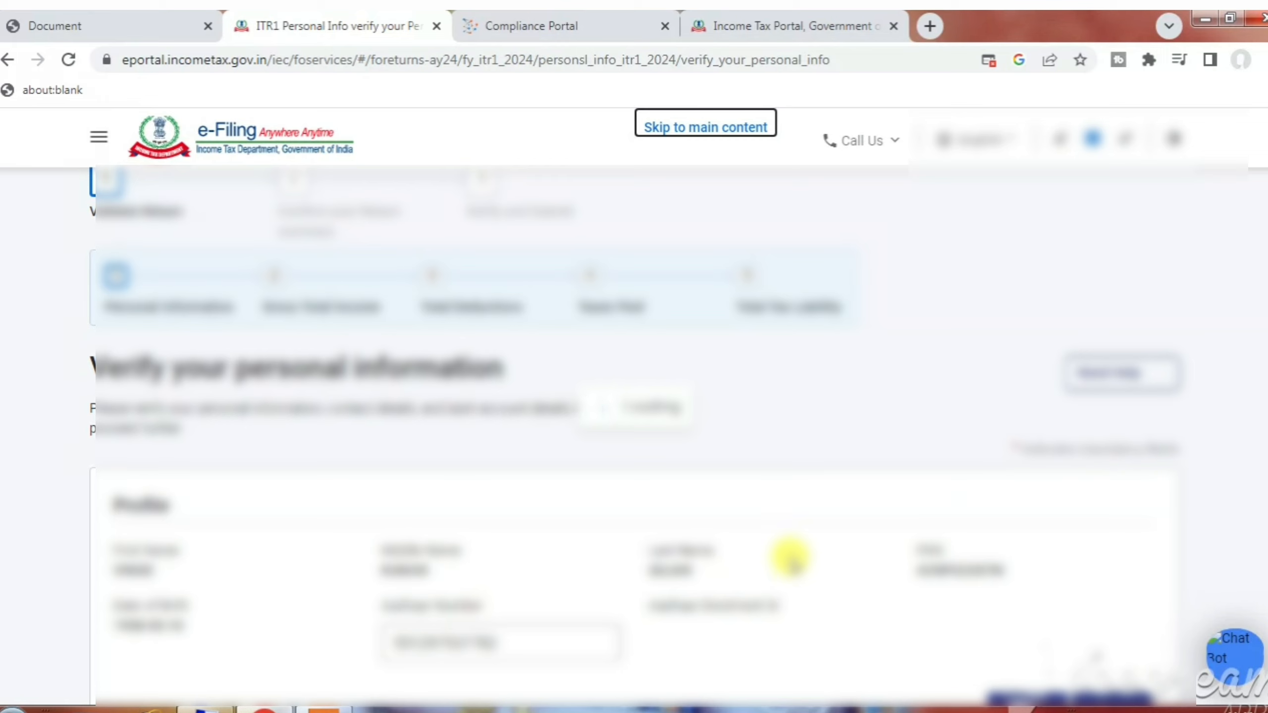
Check the profile, contact, employment and filing section details, and answer No to opting out of the new tax regime.
scroll(791, 557, "down", 5)
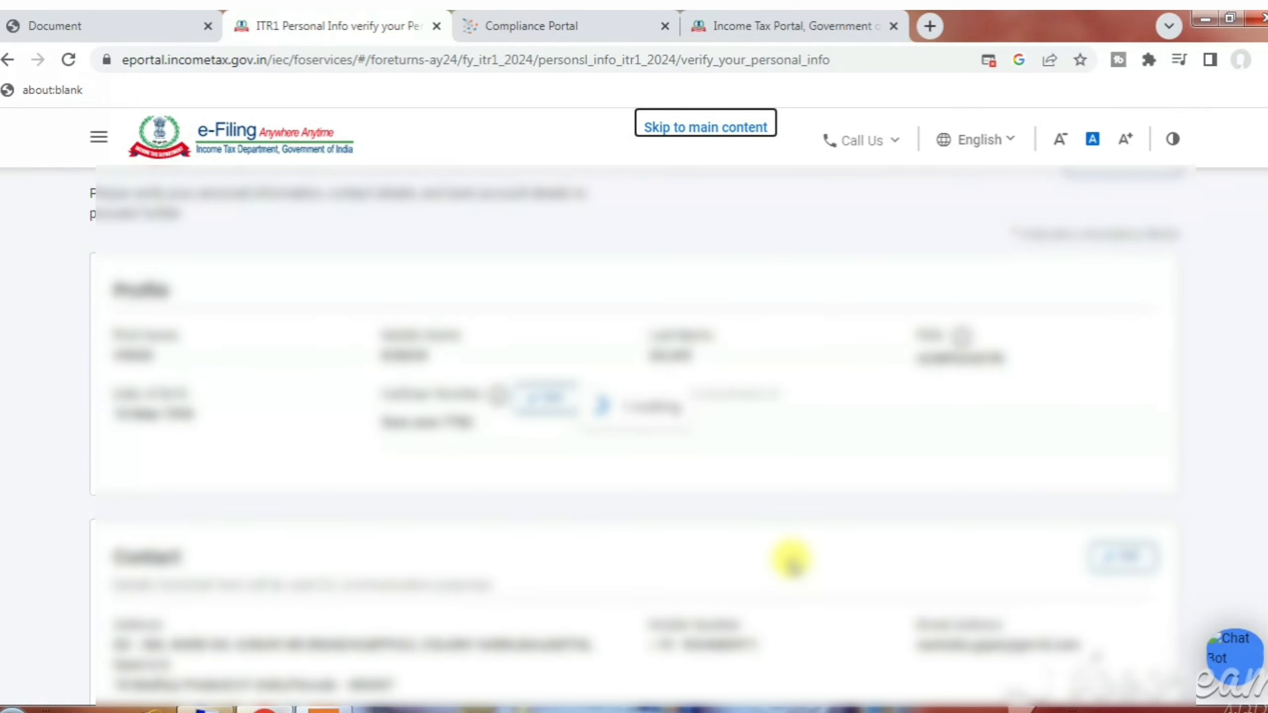
scroll(791, 557, "up", 7)
scroll(790, 557, "down", 10)
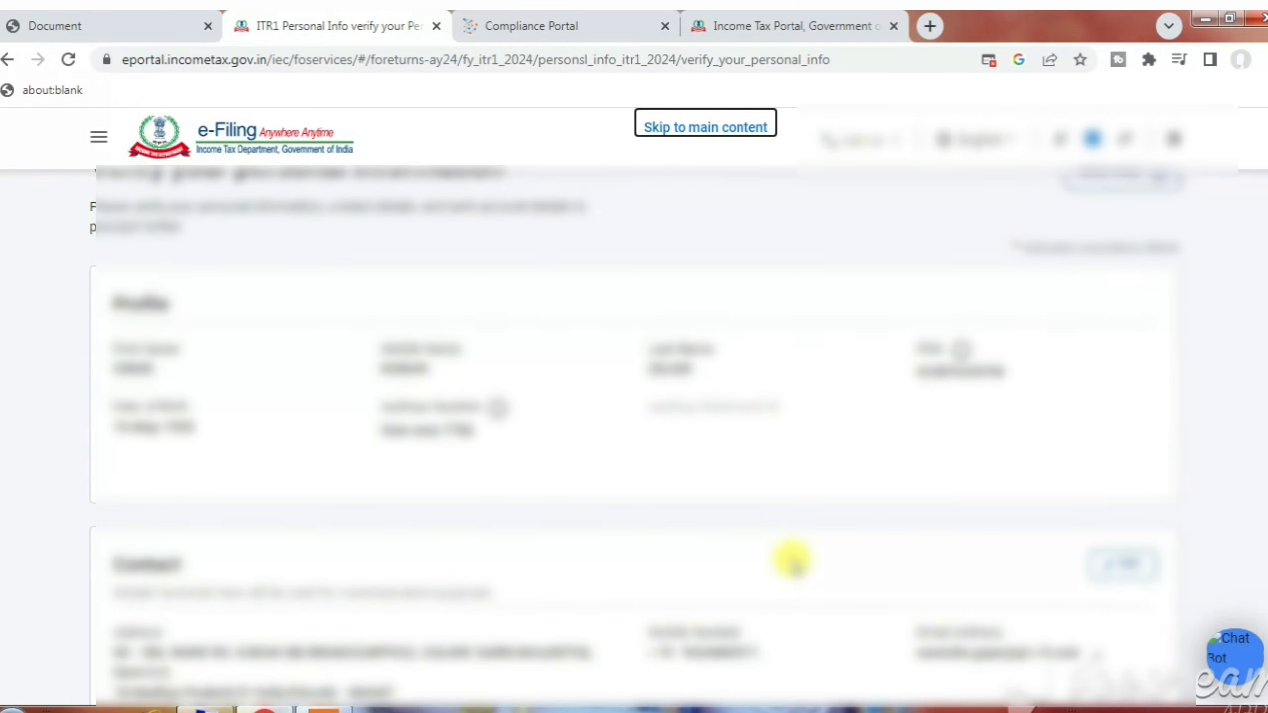
scroll(375, 484, "down", 2)
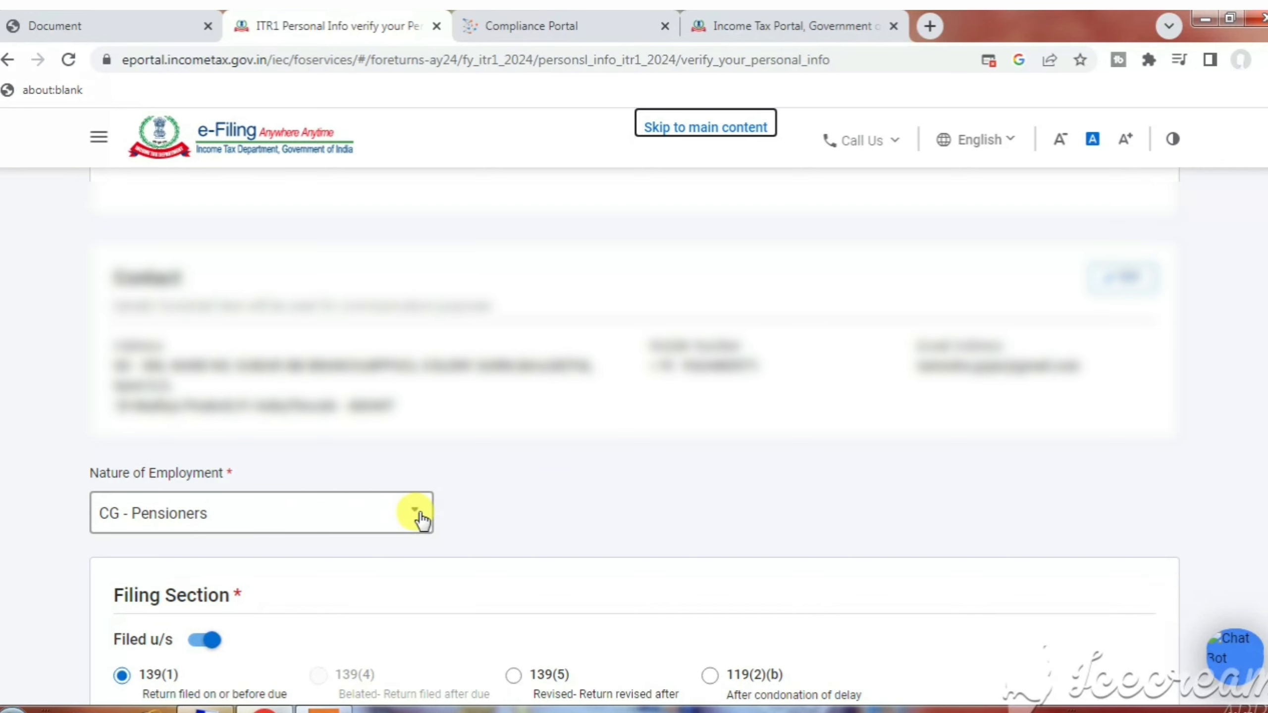
scroll(644, 508, "down", 15)
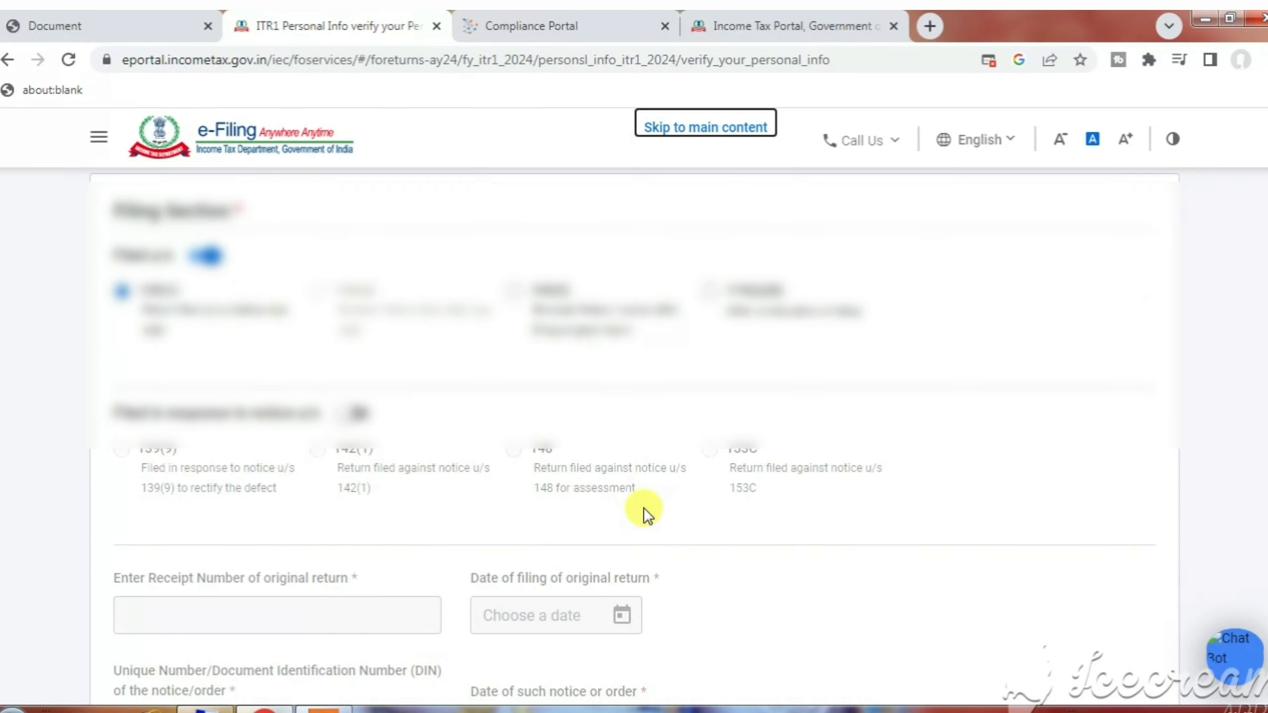
scroll(115, 438, "up", 2)
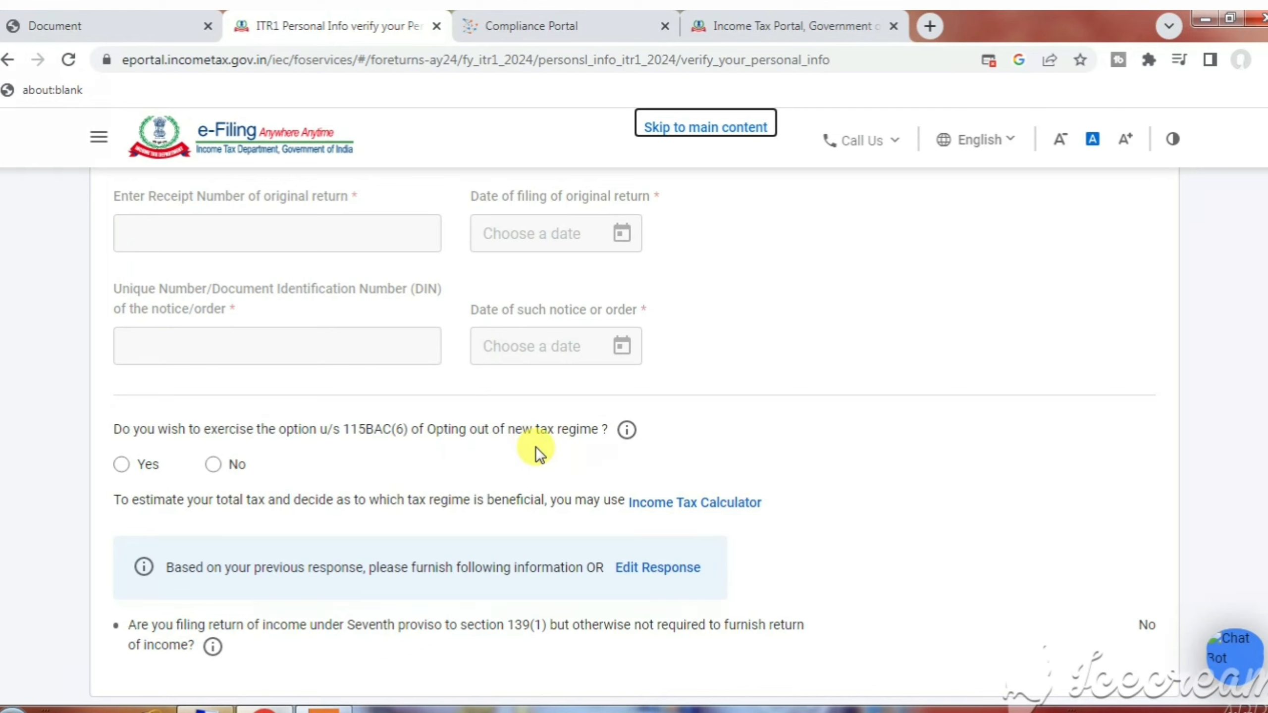
left_click(211, 465)
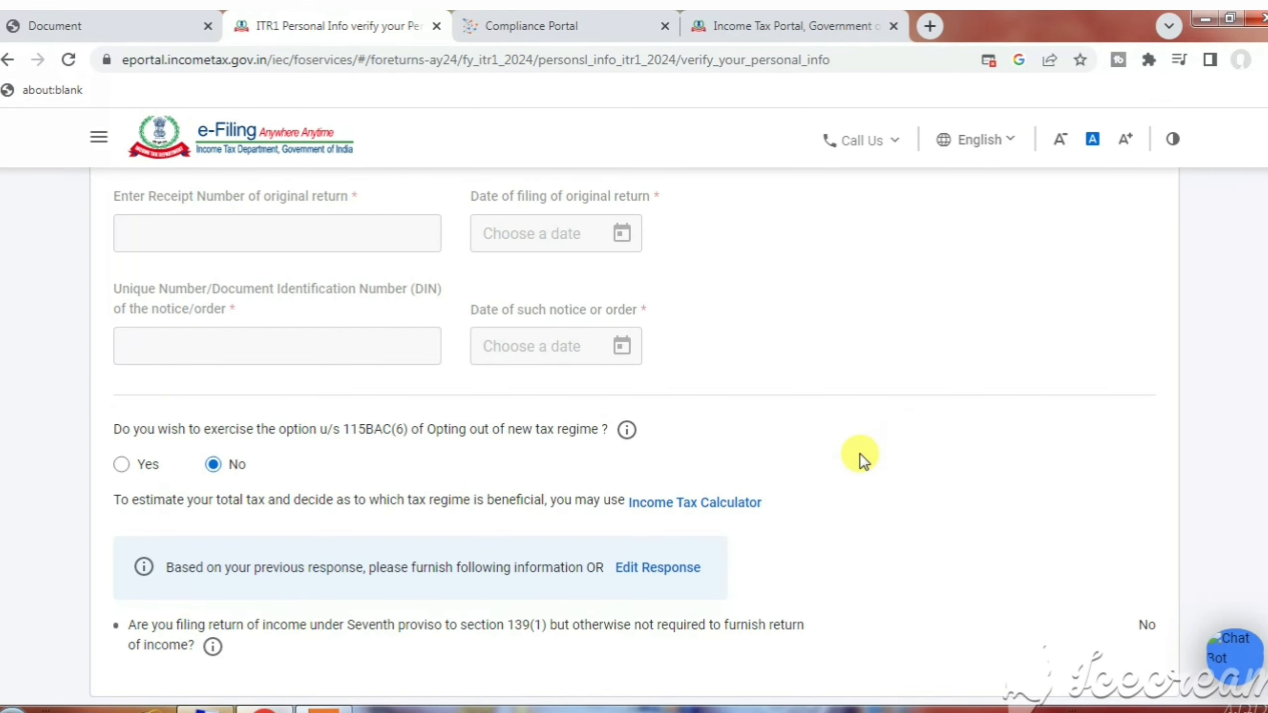
Check the bank details, confirm the Personal Information section and go back to the return summary.
scroll(817, 474, "down", 5)
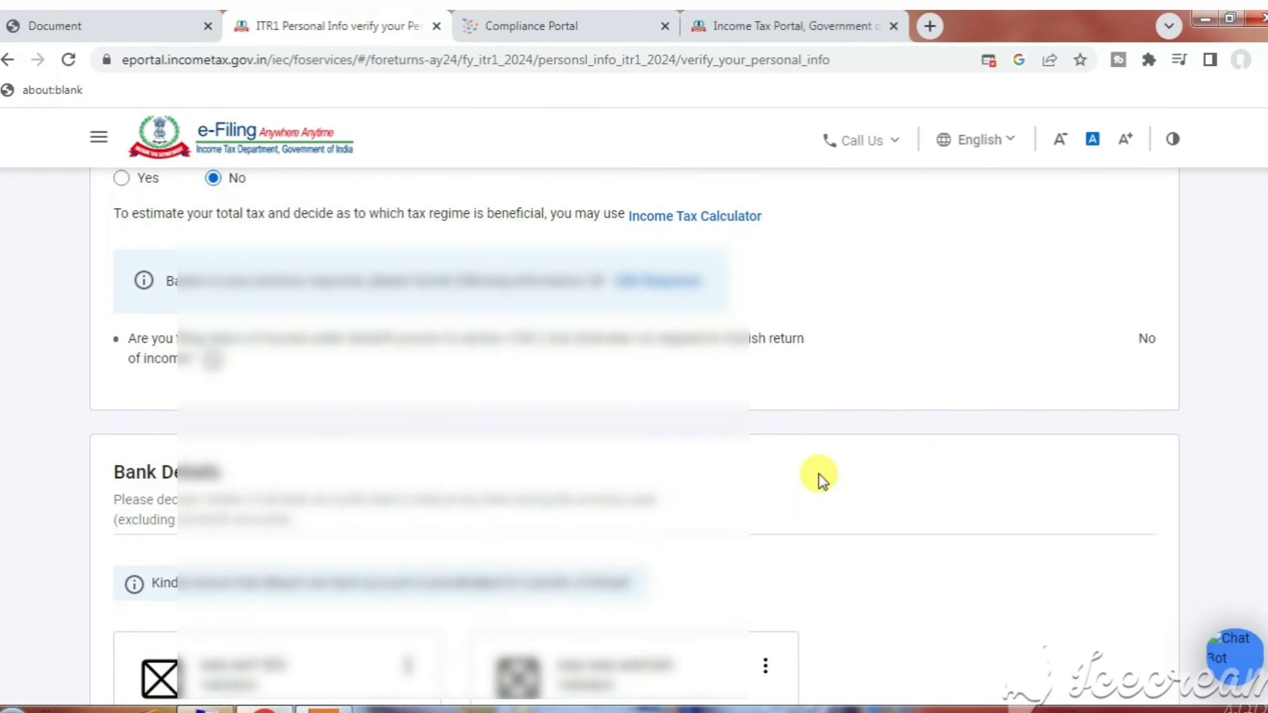
scroll(818, 474, "down", 7)
left_click(1105, 654)
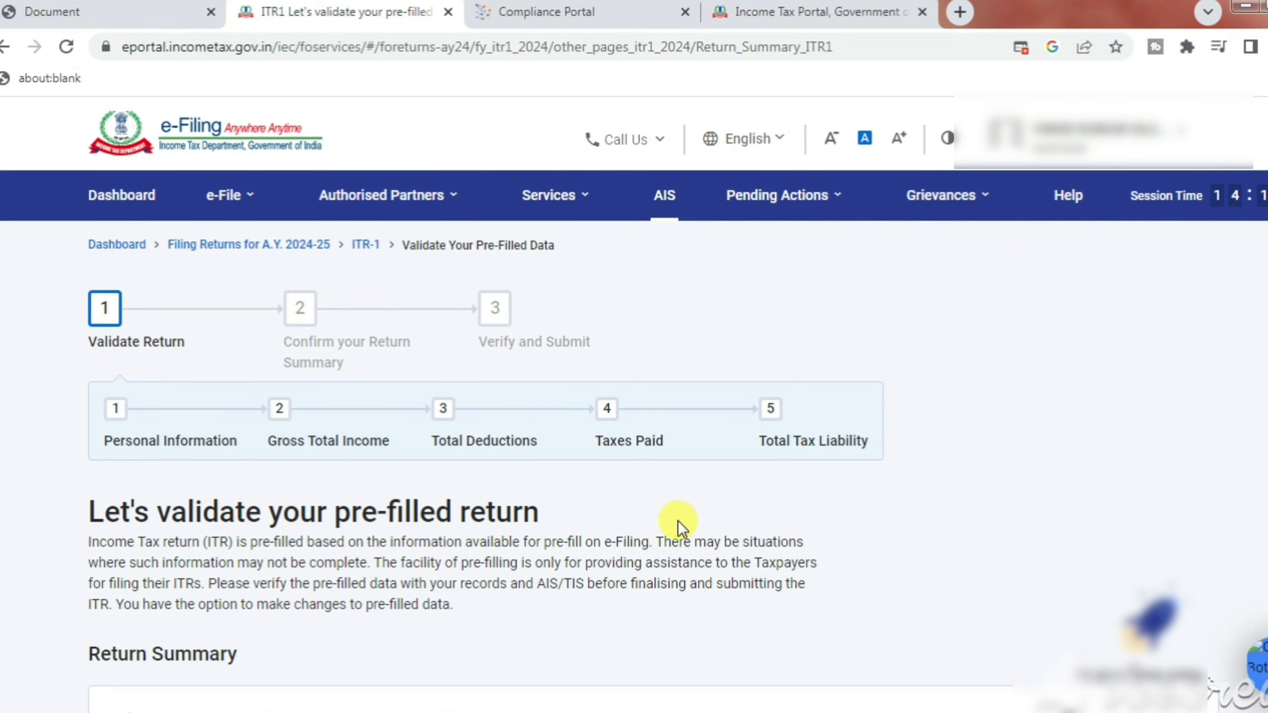
scroll(677, 521, "down", 5)
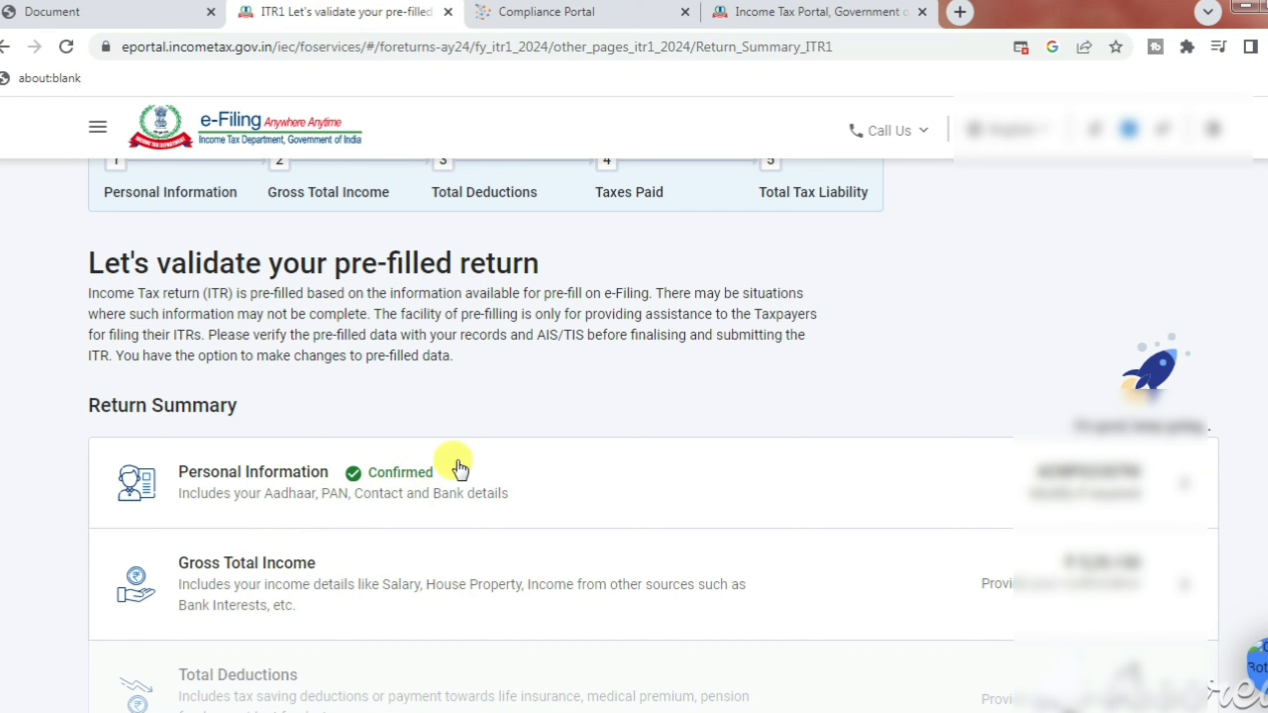
Open the Gross Total Income section and read the salary exemption questions, including the explanation of the transport allowance exemption.
left_click(1181, 582)
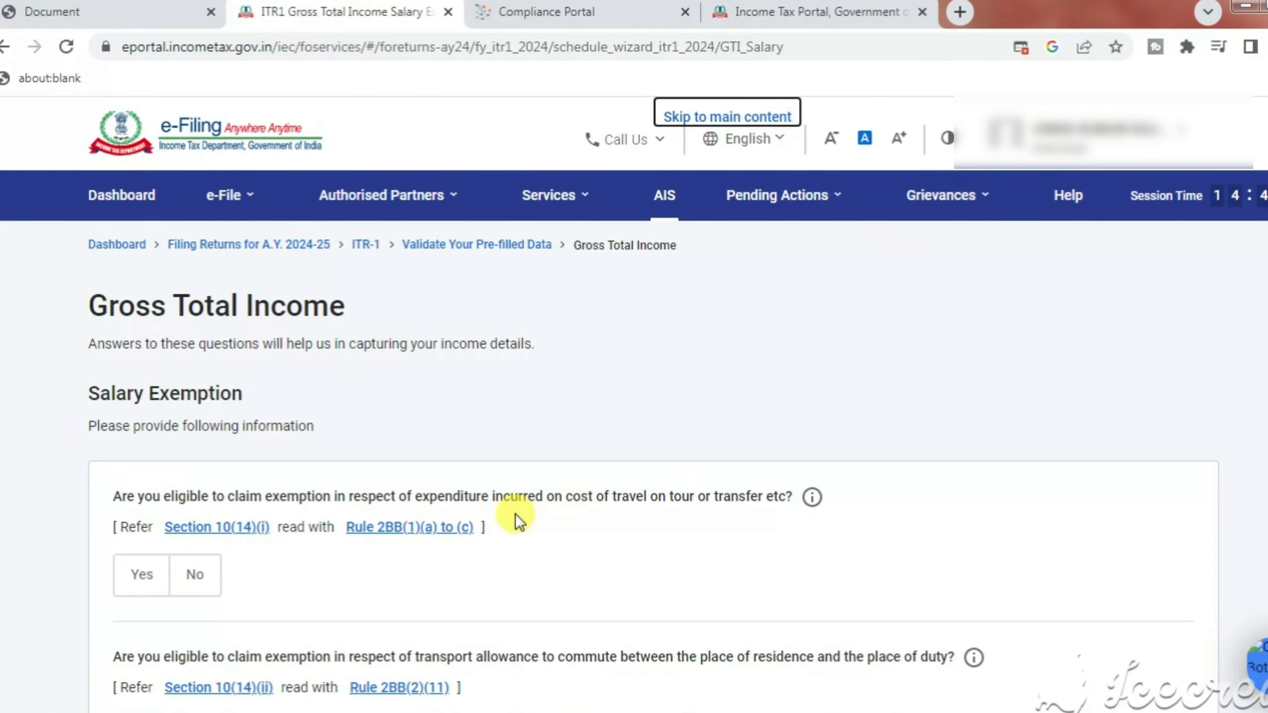
scroll(493, 513, "down", 3)
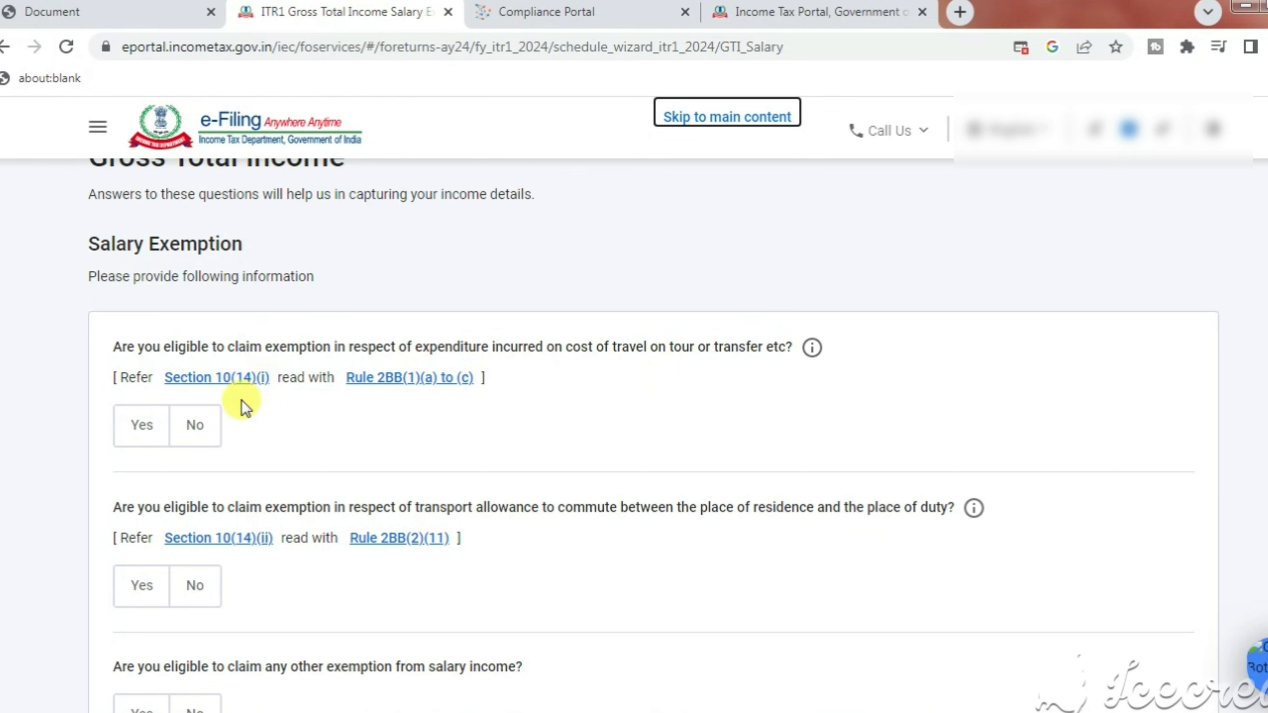
left_click(974, 508)
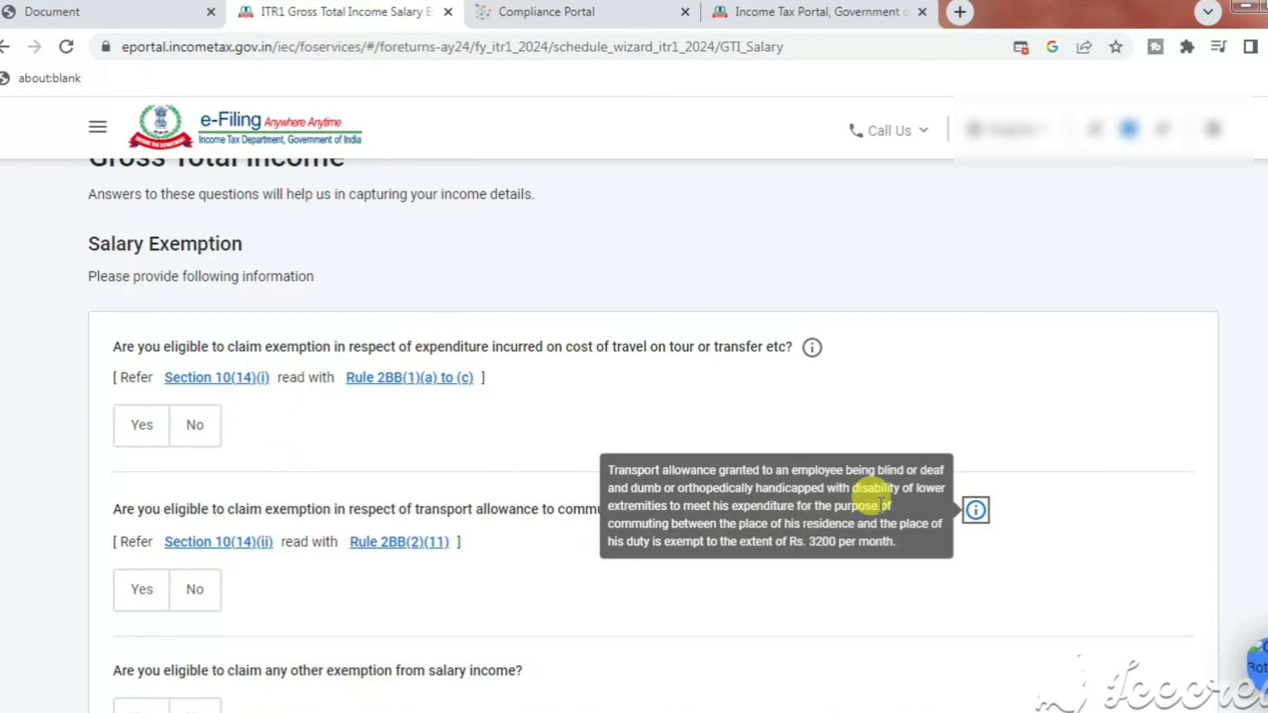
left_click_drag(883, 488, 852, 495)
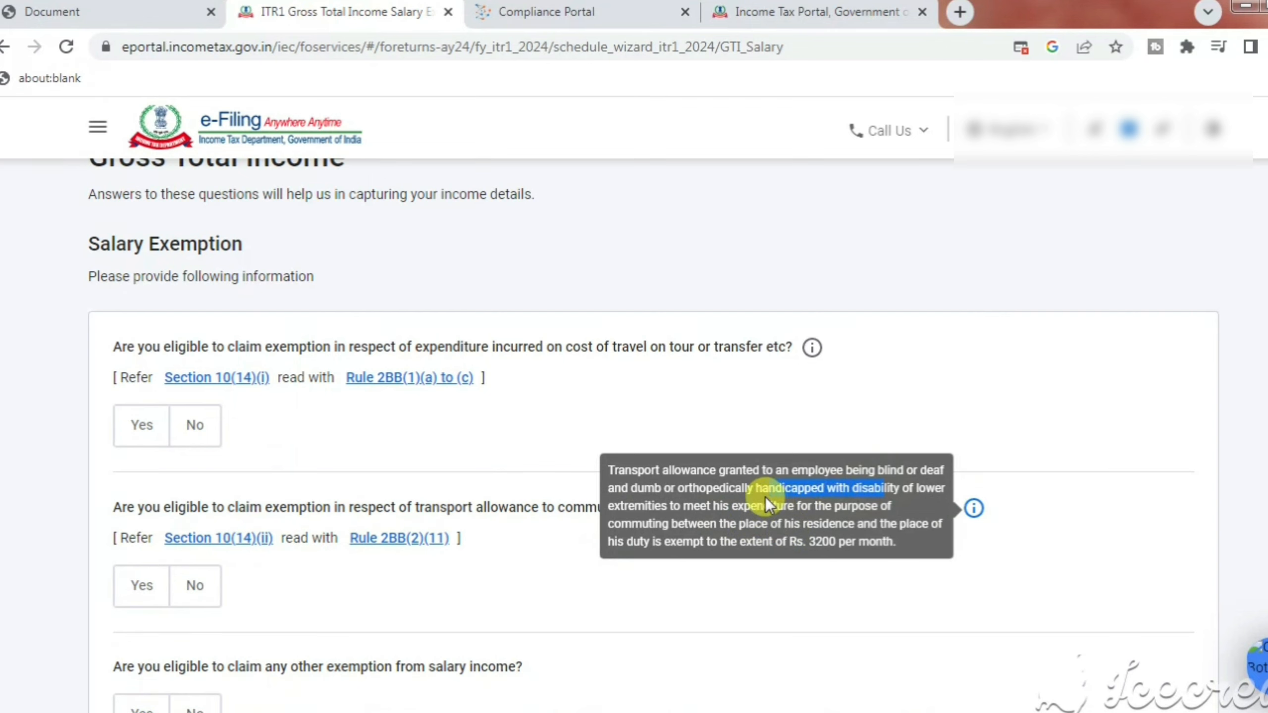
left_click_drag(693, 497, 620, 493)
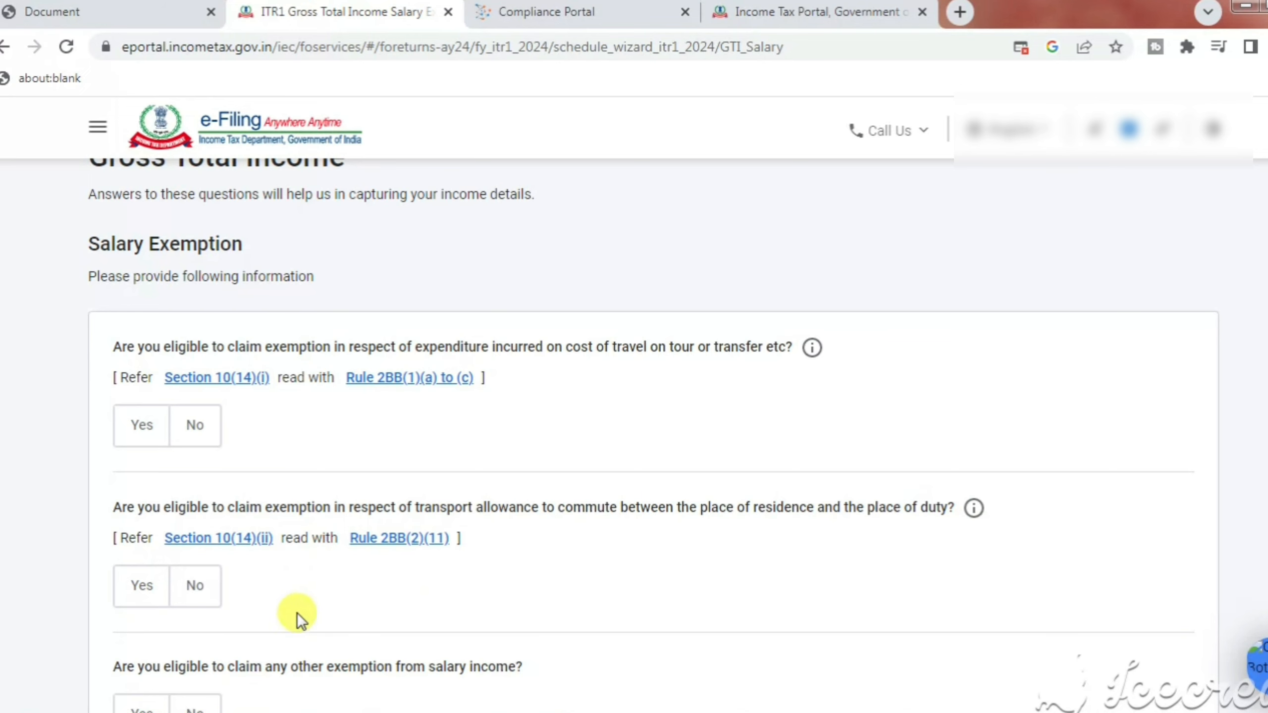
scroll(298, 613, "down", 4)
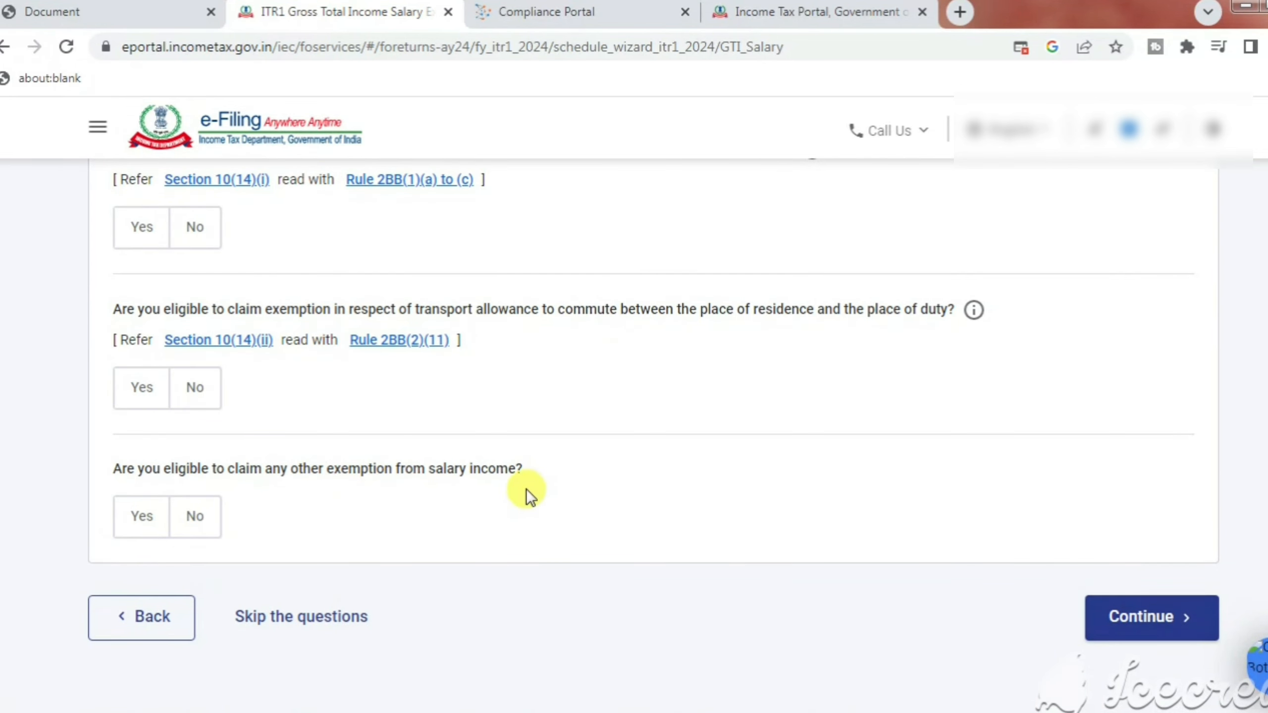
Answer No to the tour or transfer travel and transport allowance exemption questions, and continue to the income source details.
scroll(313, 423, "up", 4)
left_click(193, 435)
left_click(197, 597)
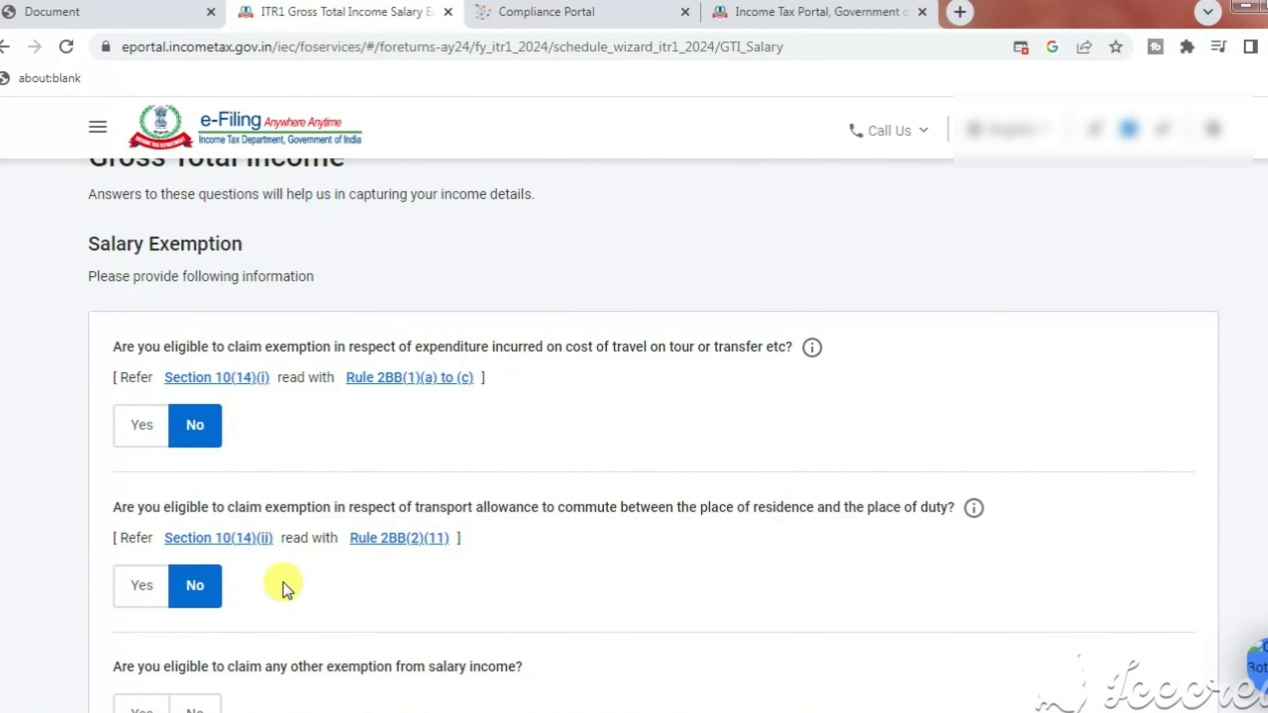
scroll(260, 587, "down", 2)
left_click(203, 615)
scroll(1036, 627, "down", 2)
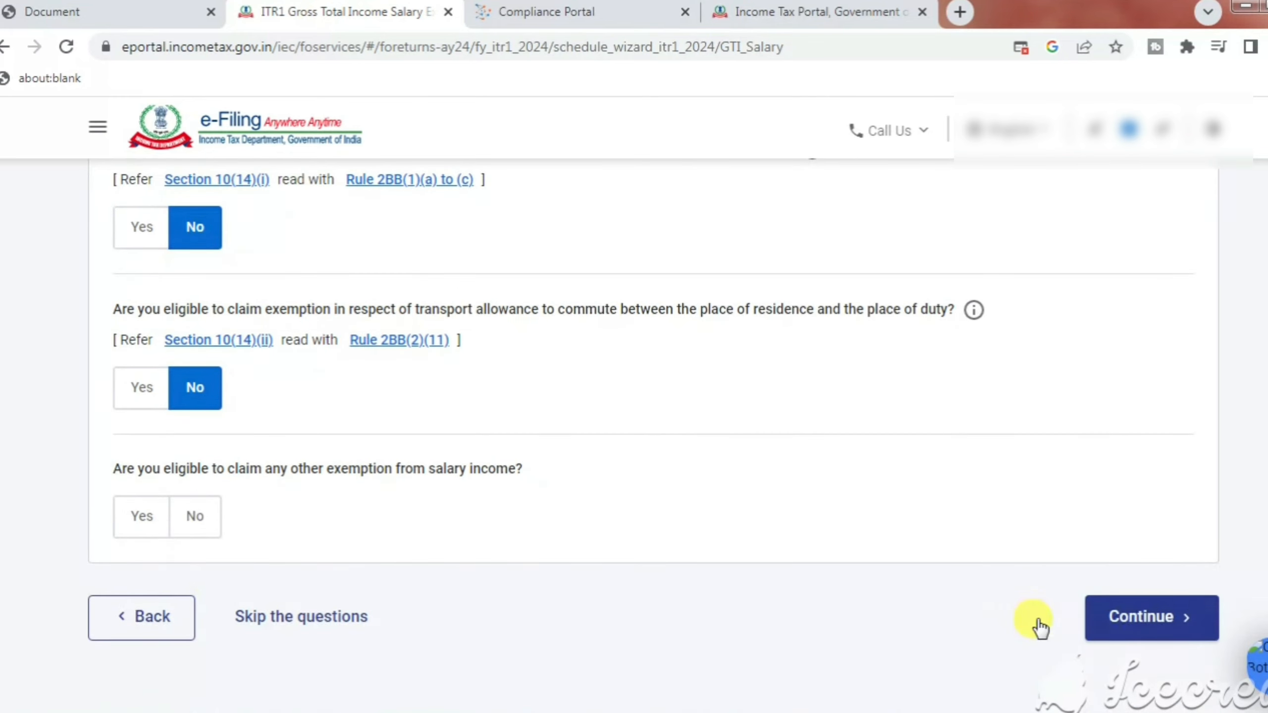
left_click(1142, 614)
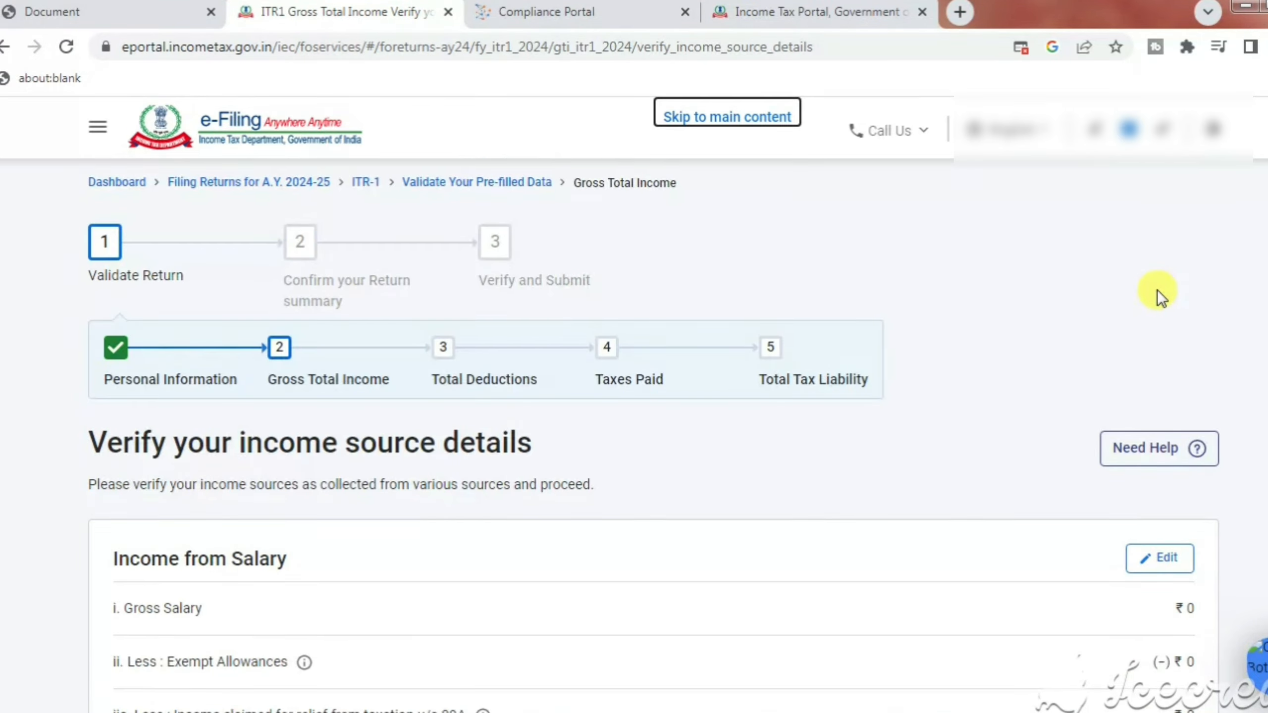
Open Income from Salary for editing and set the salary as per section 17(1) to ₹2,20,332.
scroll(584, 397, "down", 6)
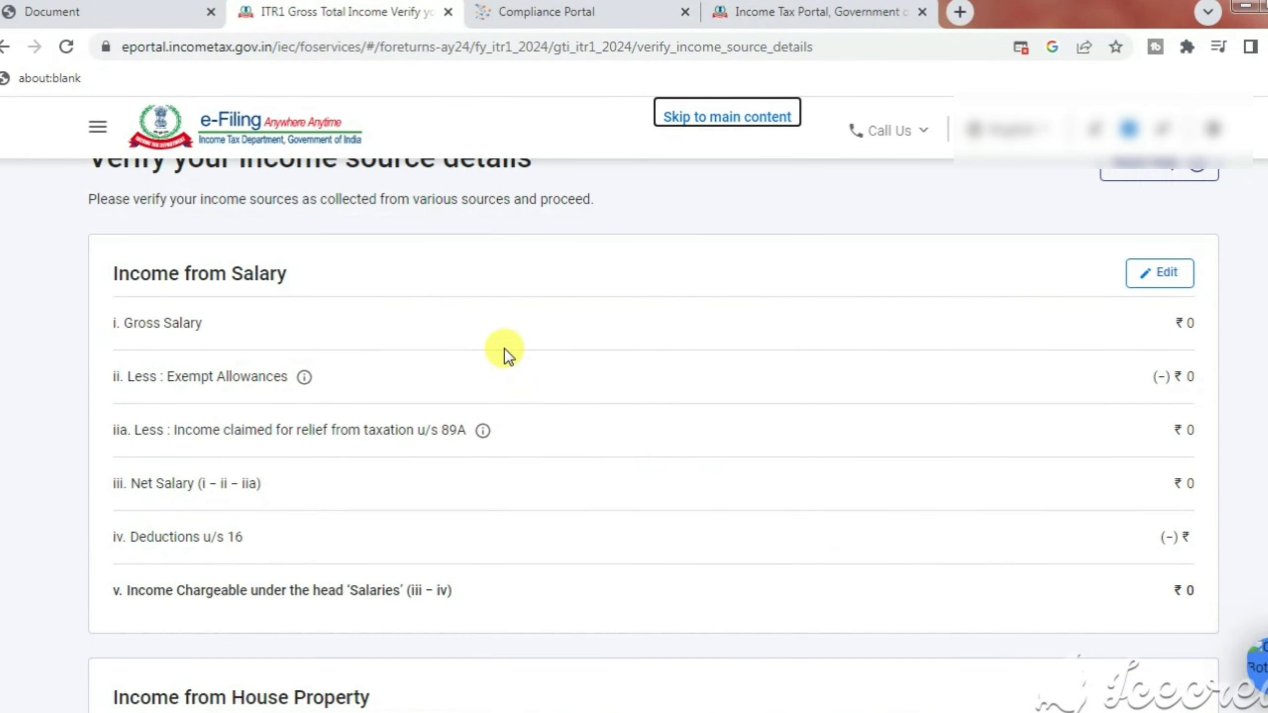
scroll(1133, 379, "up", 2)
left_click(1161, 374)
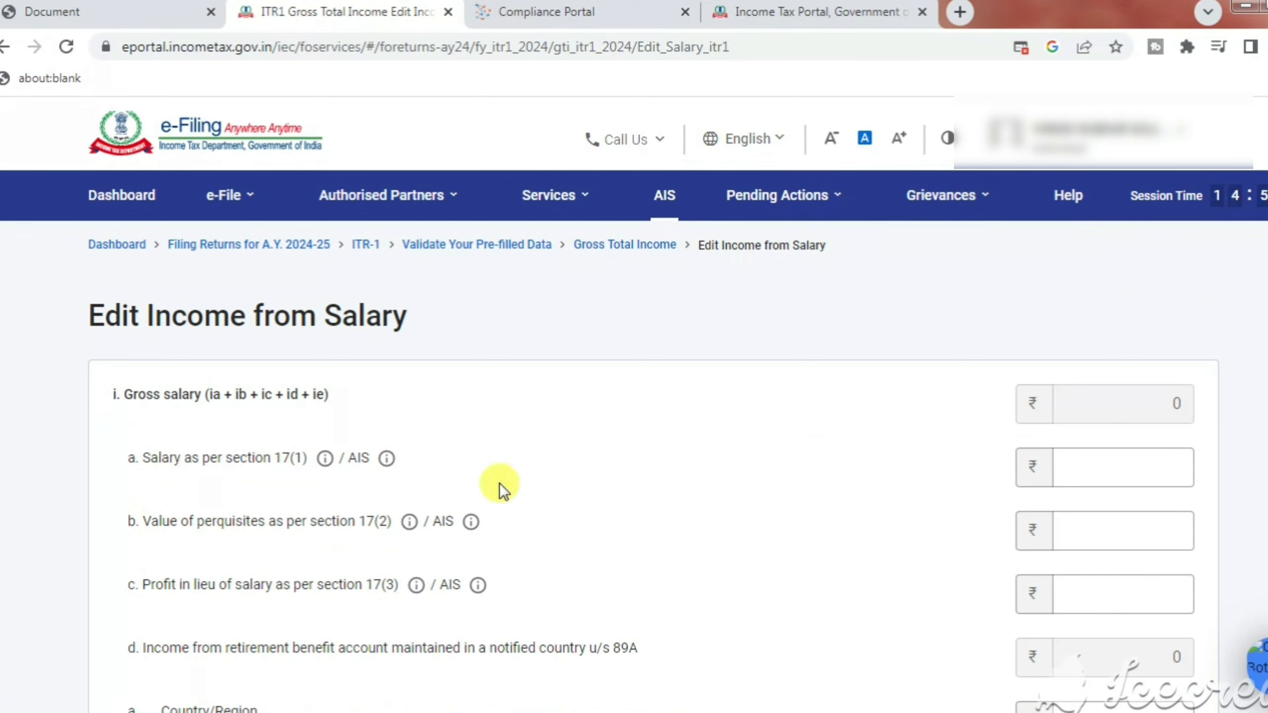
left_click(1127, 474)
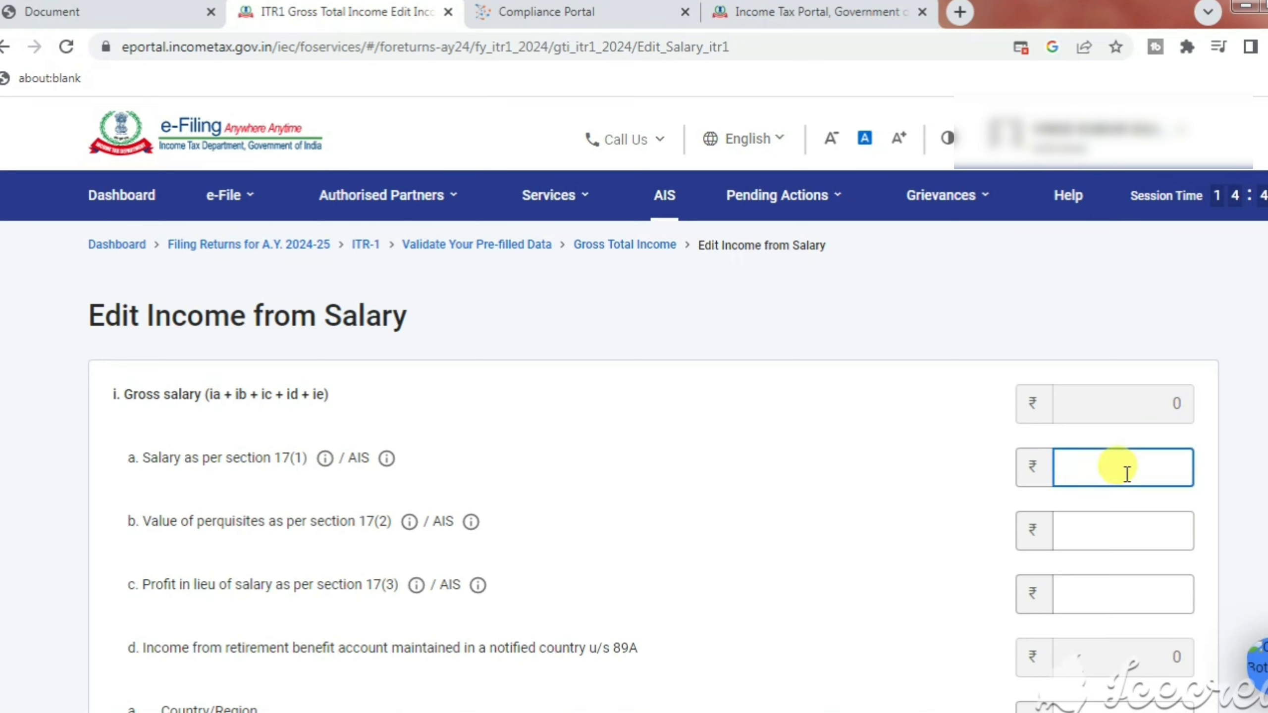
type("500")
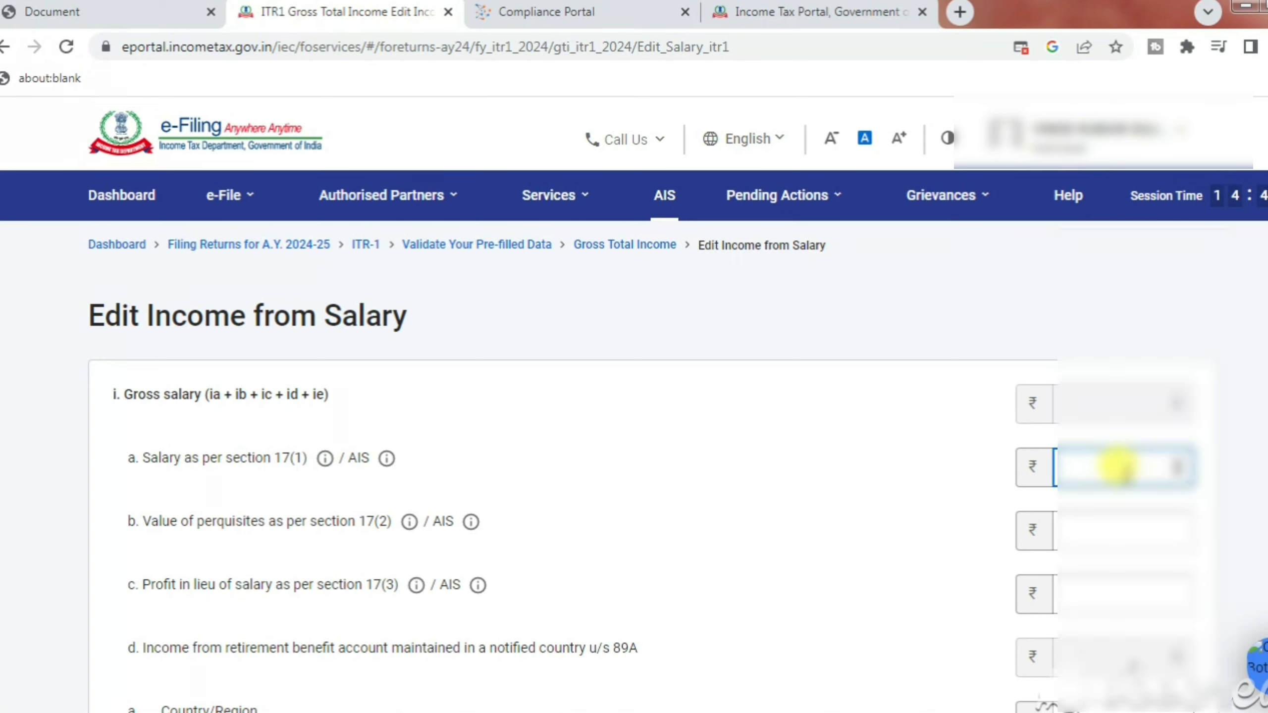
type("000")
left_click(896, 481)
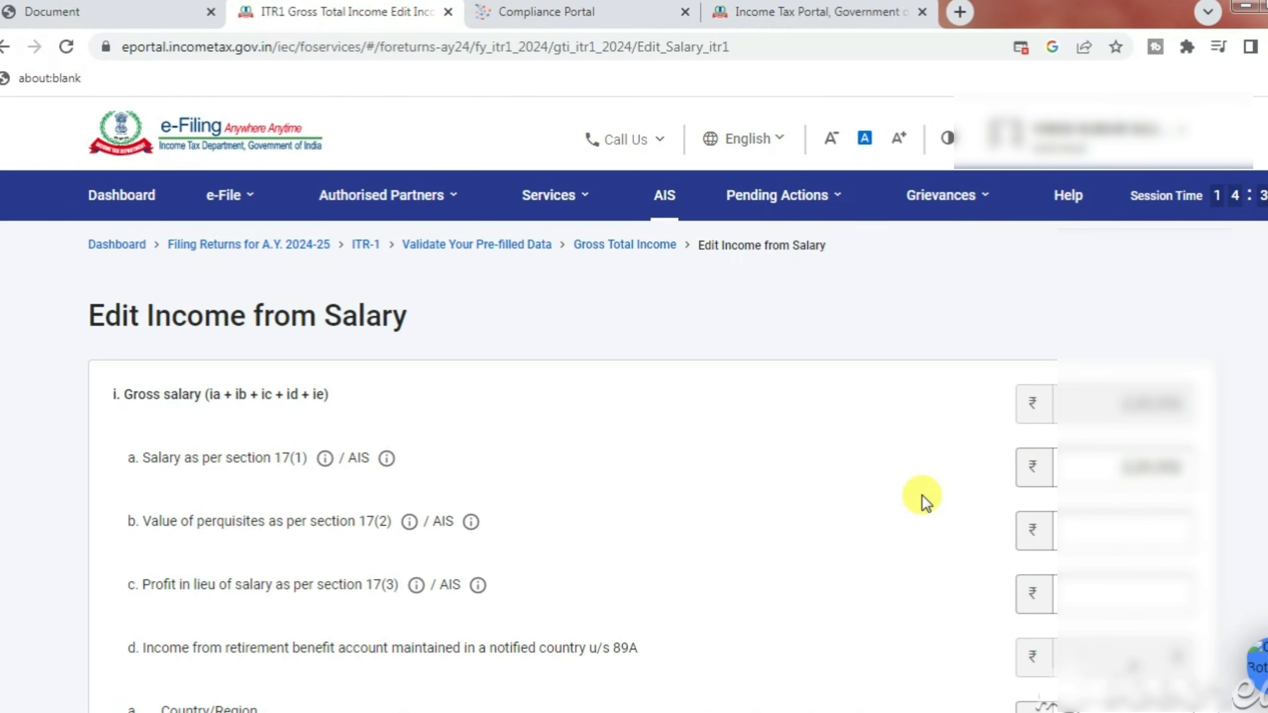
Delete the empty section 89A country/region row and the empty exempt allowance row, confirming both deletions.
scroll(924, 495, "down", 5)
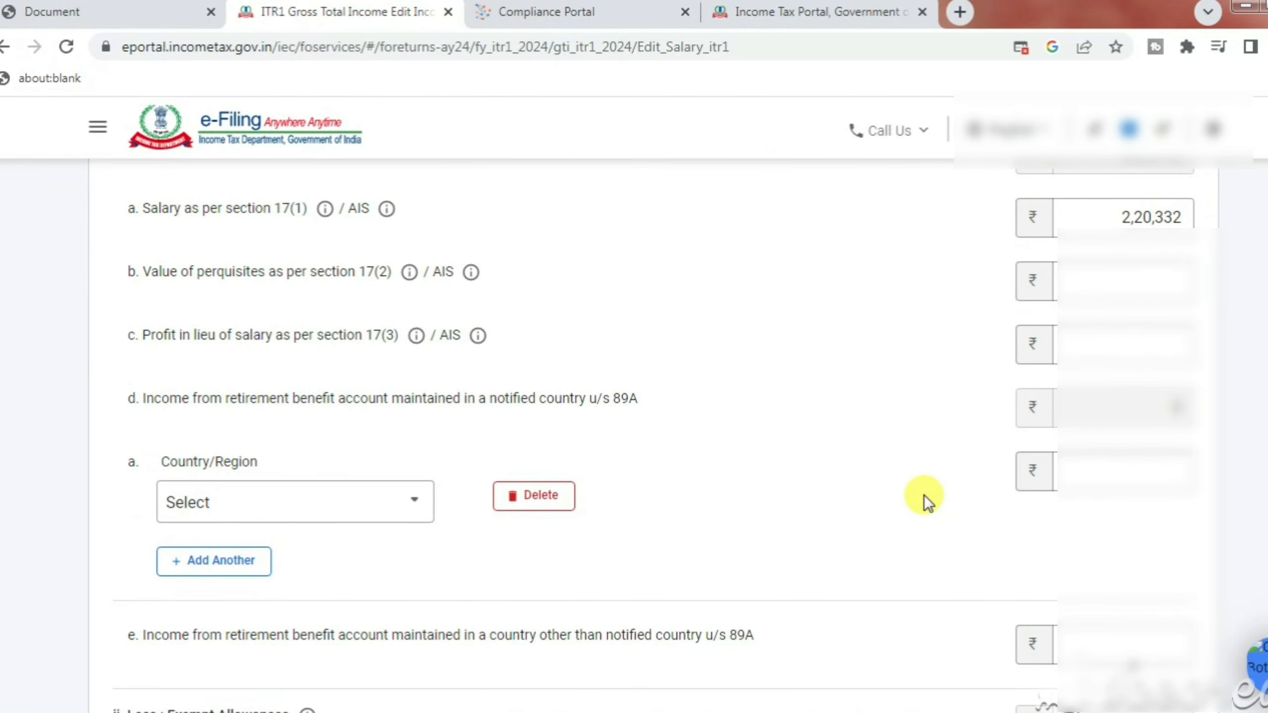
left_click(529, 403)
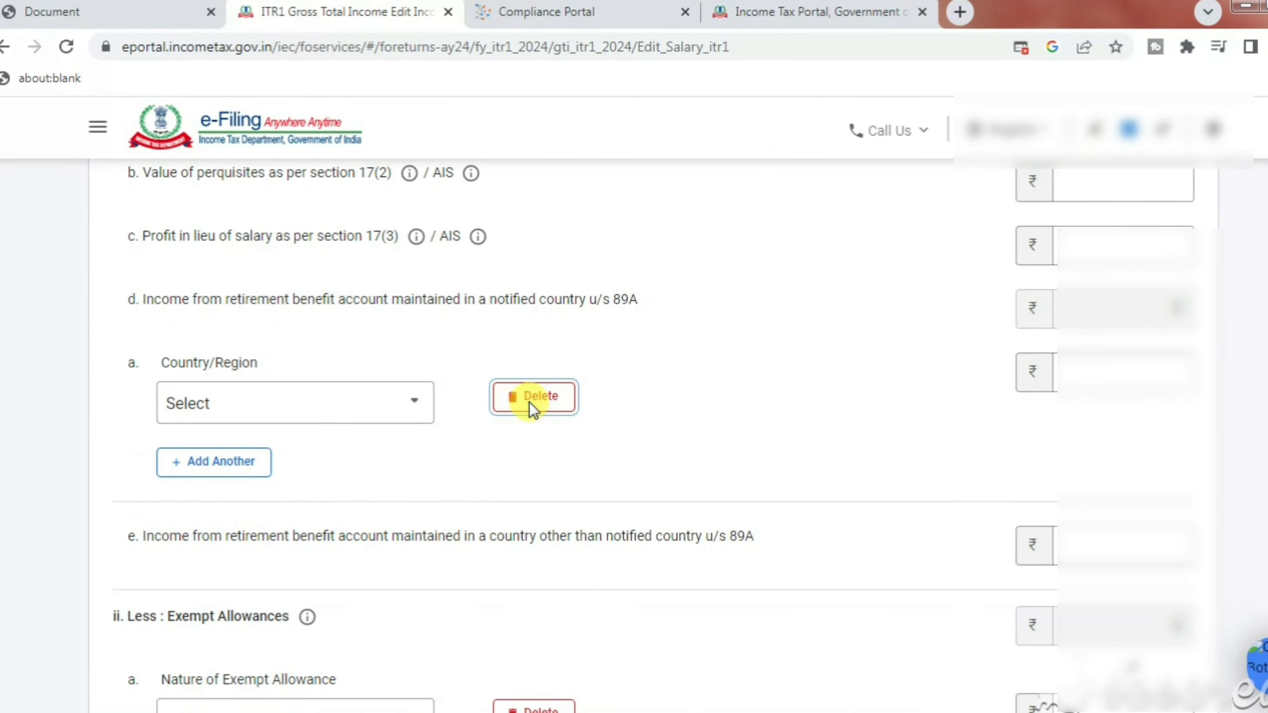
left_click(810, 484)
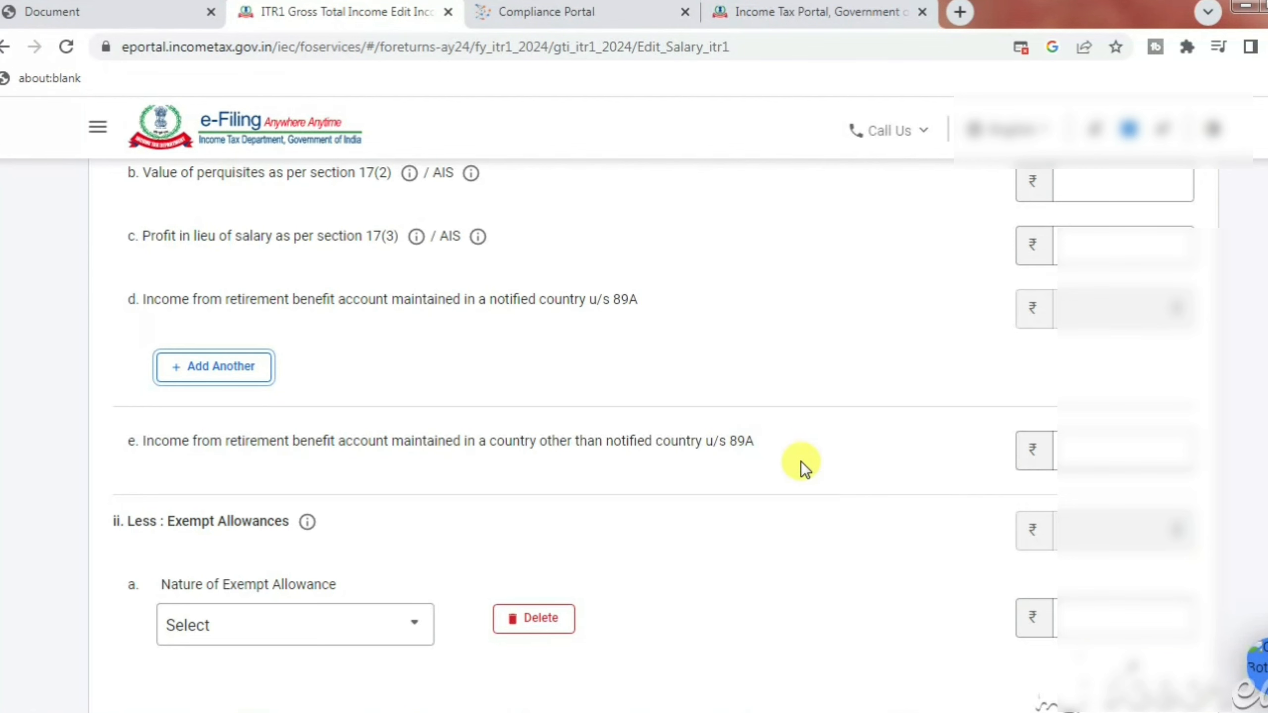
scroll(799, 452, "down", 3)
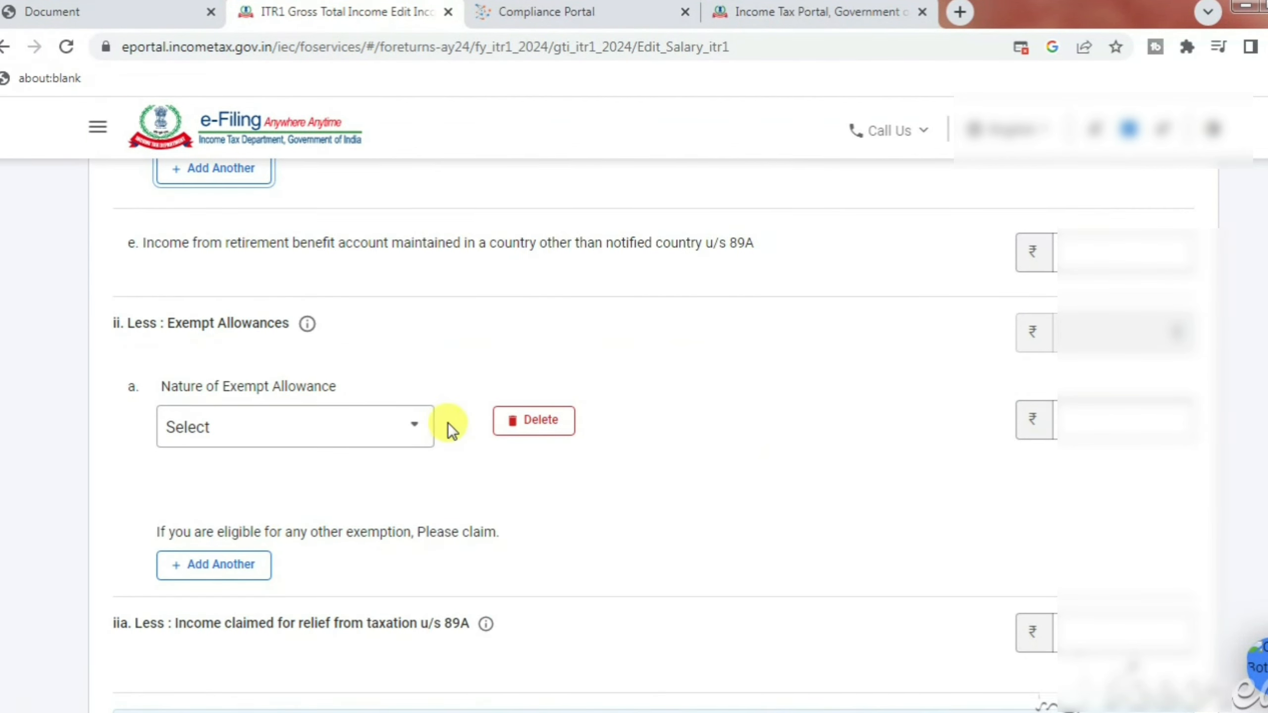
left_click(531, 426)
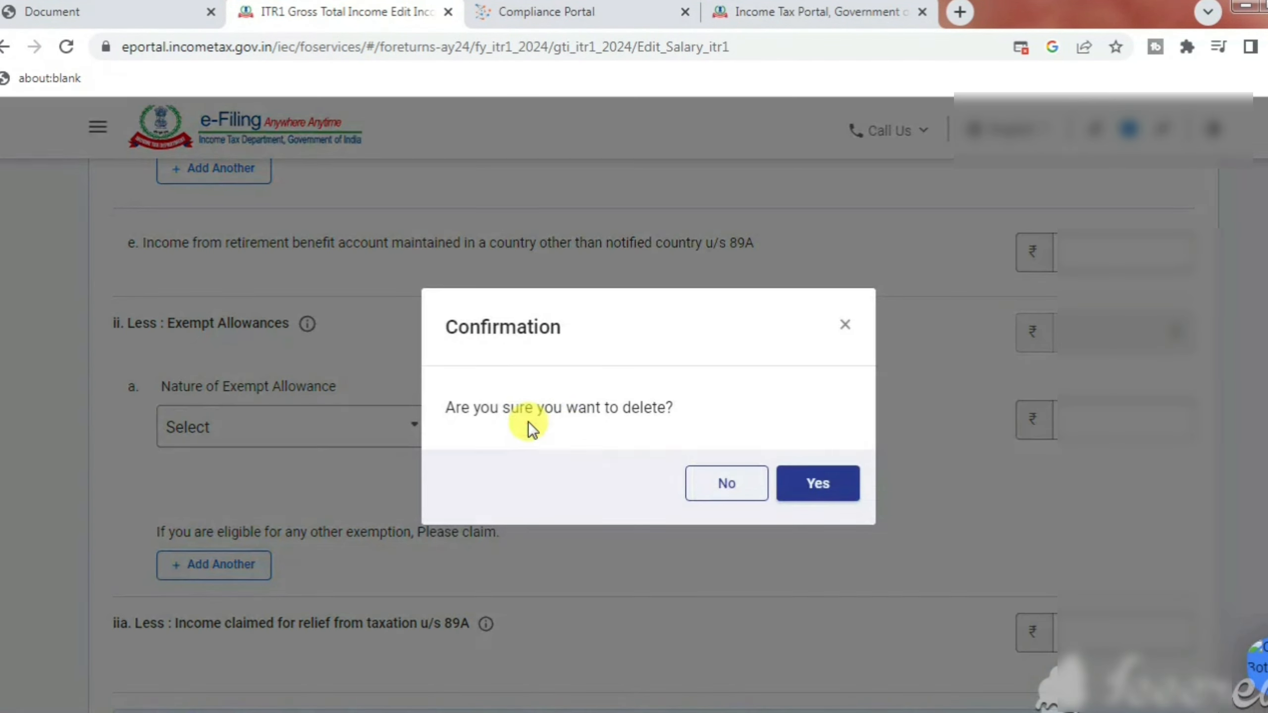
left_click(816, 483)
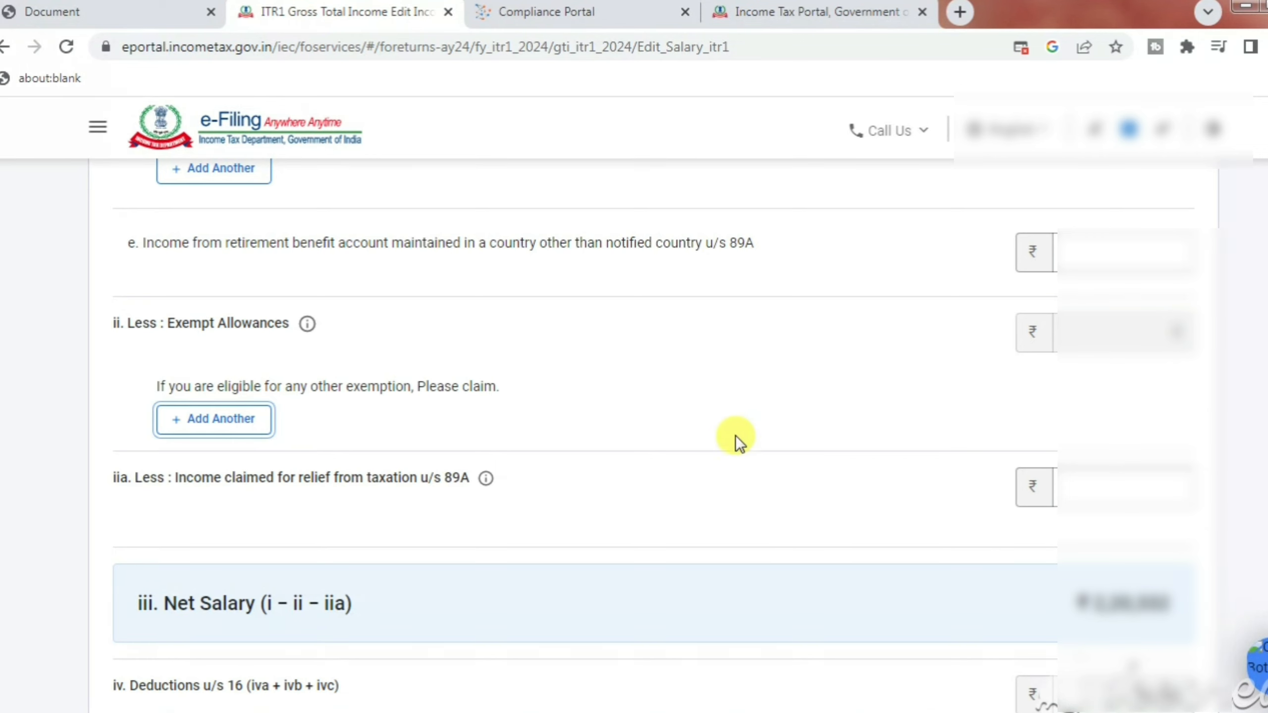
Check the net salary, section 16 deductions and income chargeable under Salaries, and save the salary details.
scroll(265, 420, "down", 2)
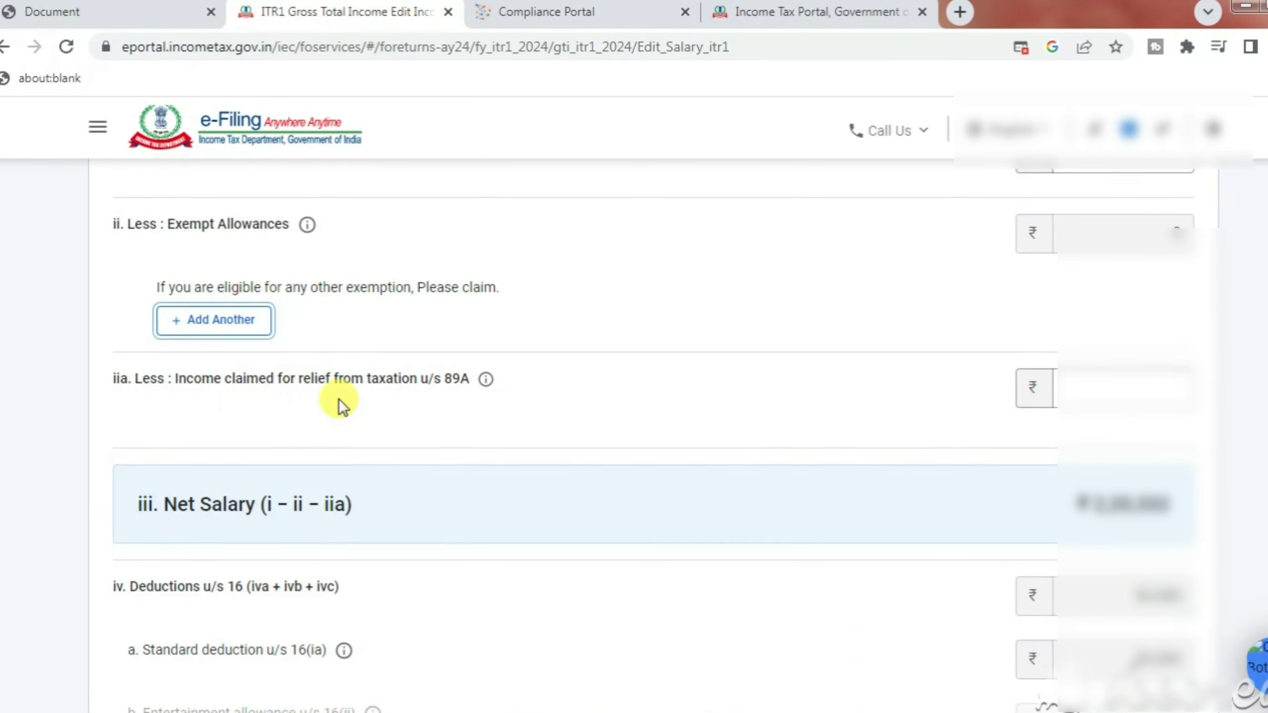
scroll(643, 405, "down", 2)
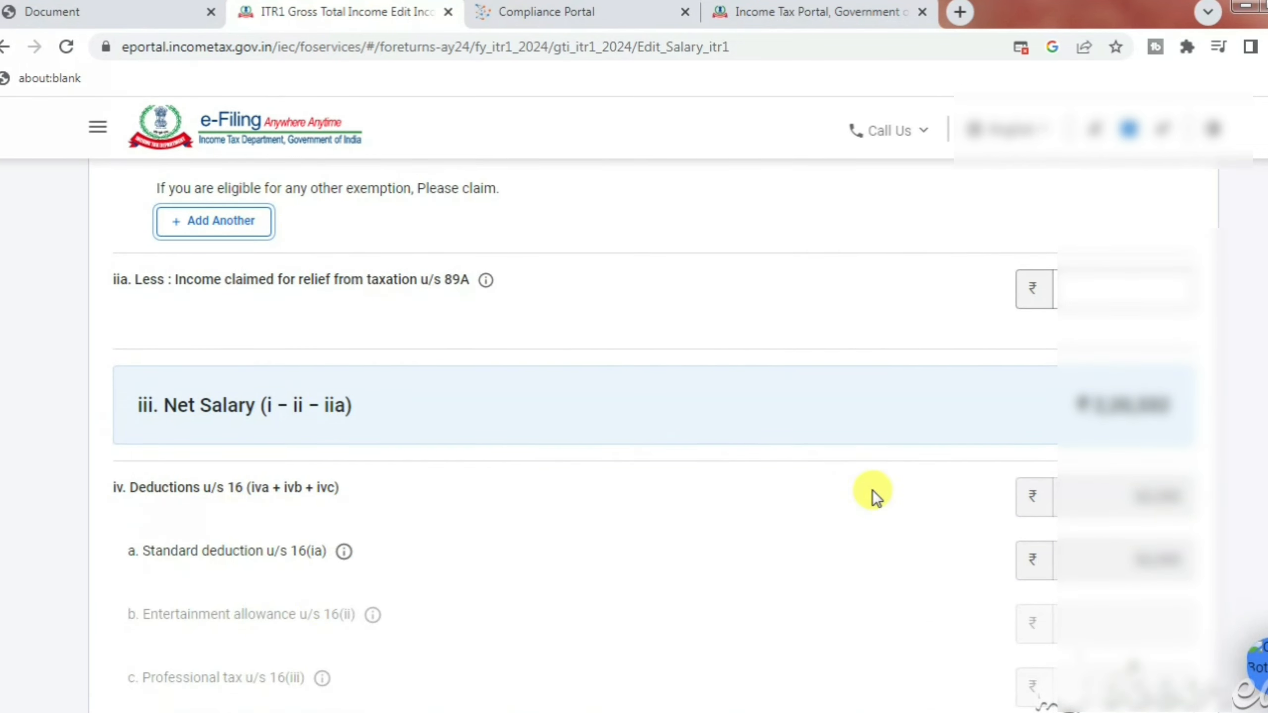
scroll(872, 490, "down", 2)
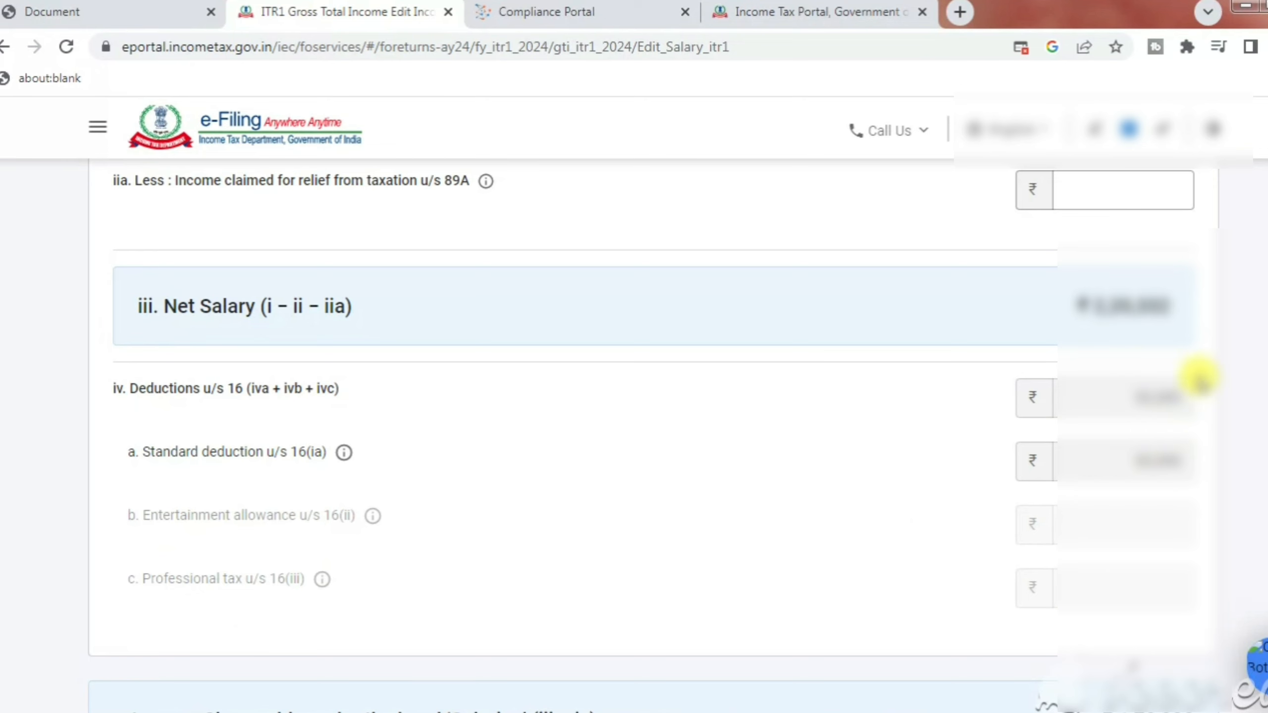
scroll(973, 502, "down", 4)
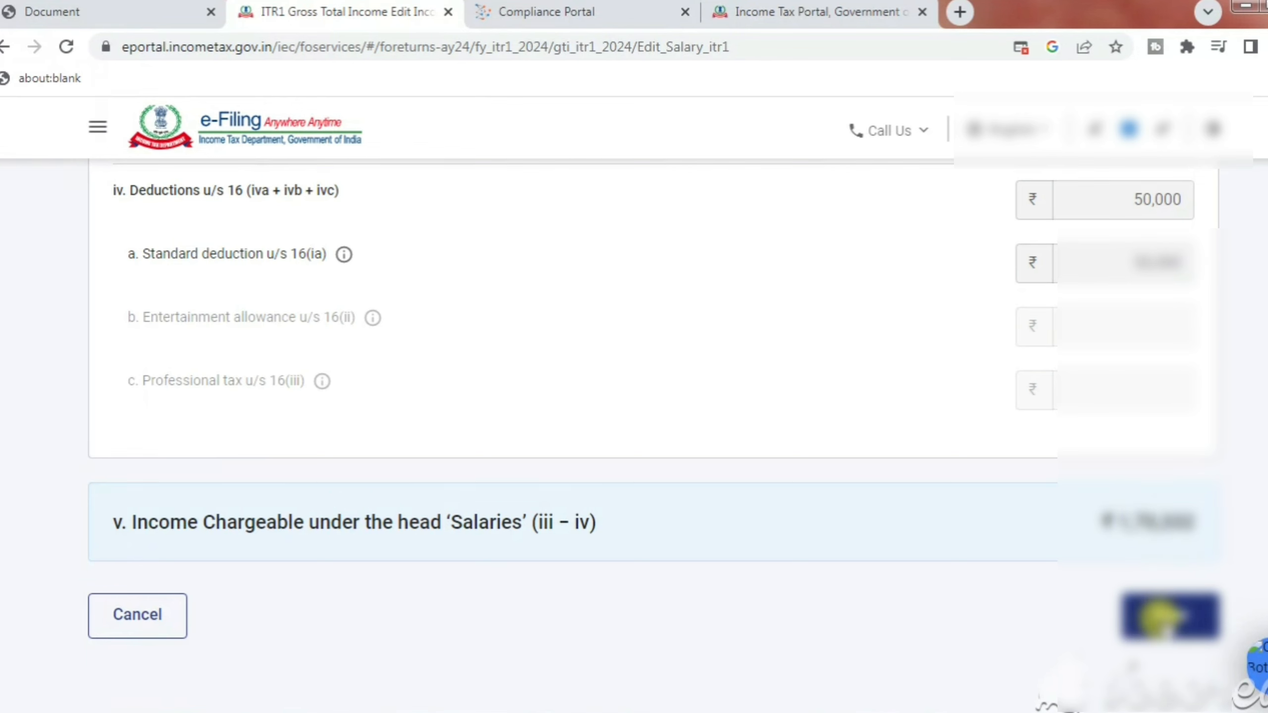
left_click(1176, 617)
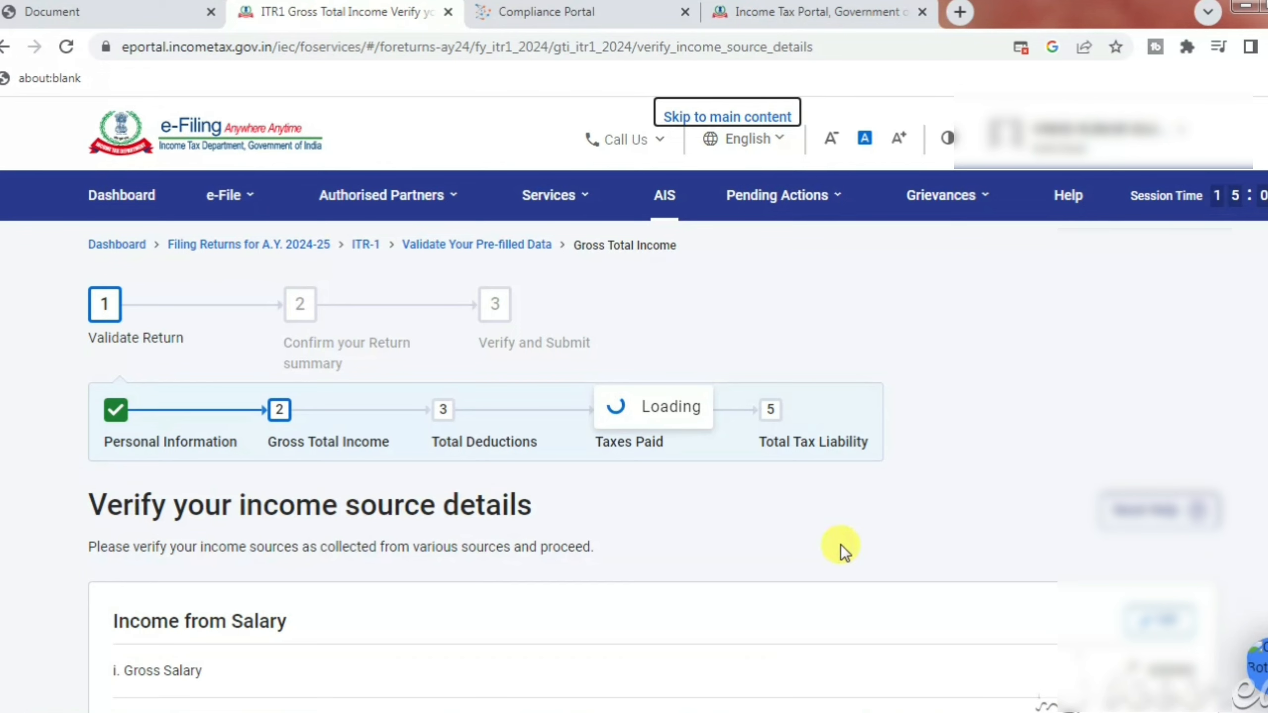
Review the salary income summary, look through the property types in the house property breakup form, and cancel without adding a property.
scroll(839, 544, "down", 4)
scroll(850, 547, "down", 7)
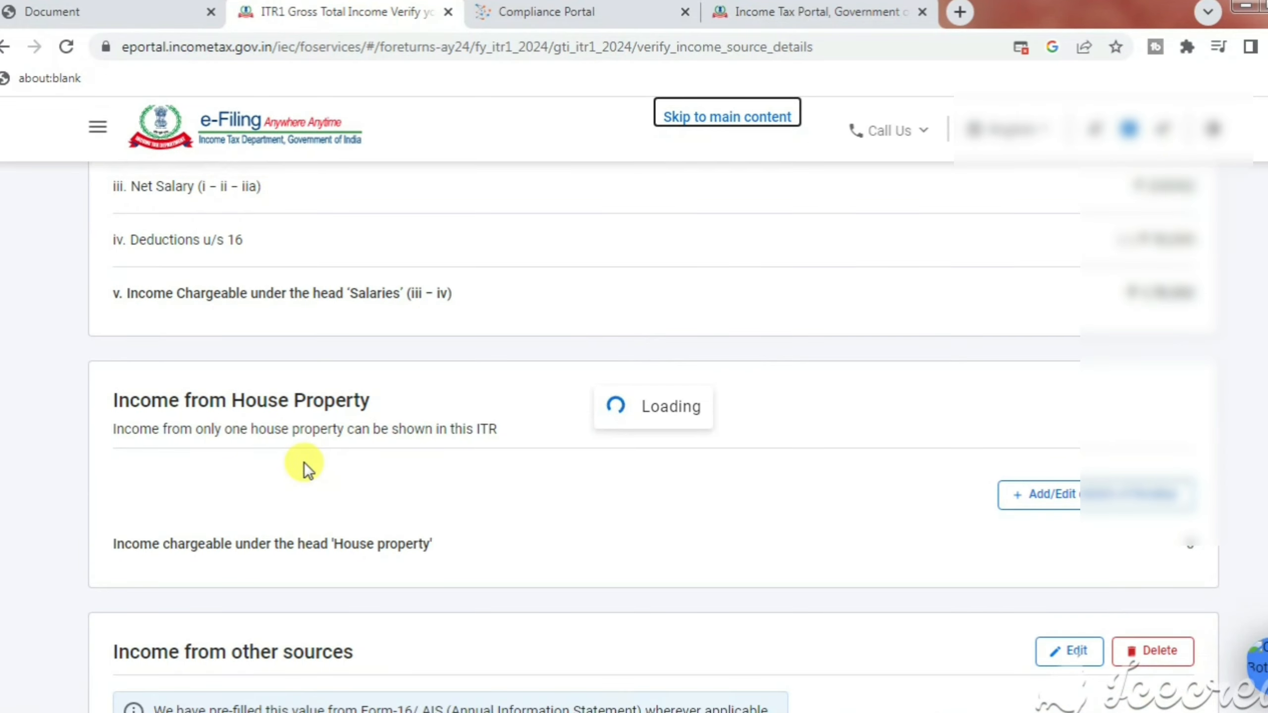
scroll(240, 444, "up", 7)
scroll(270, 617, "down", 3)
scroll(333, 575, "down", 6)
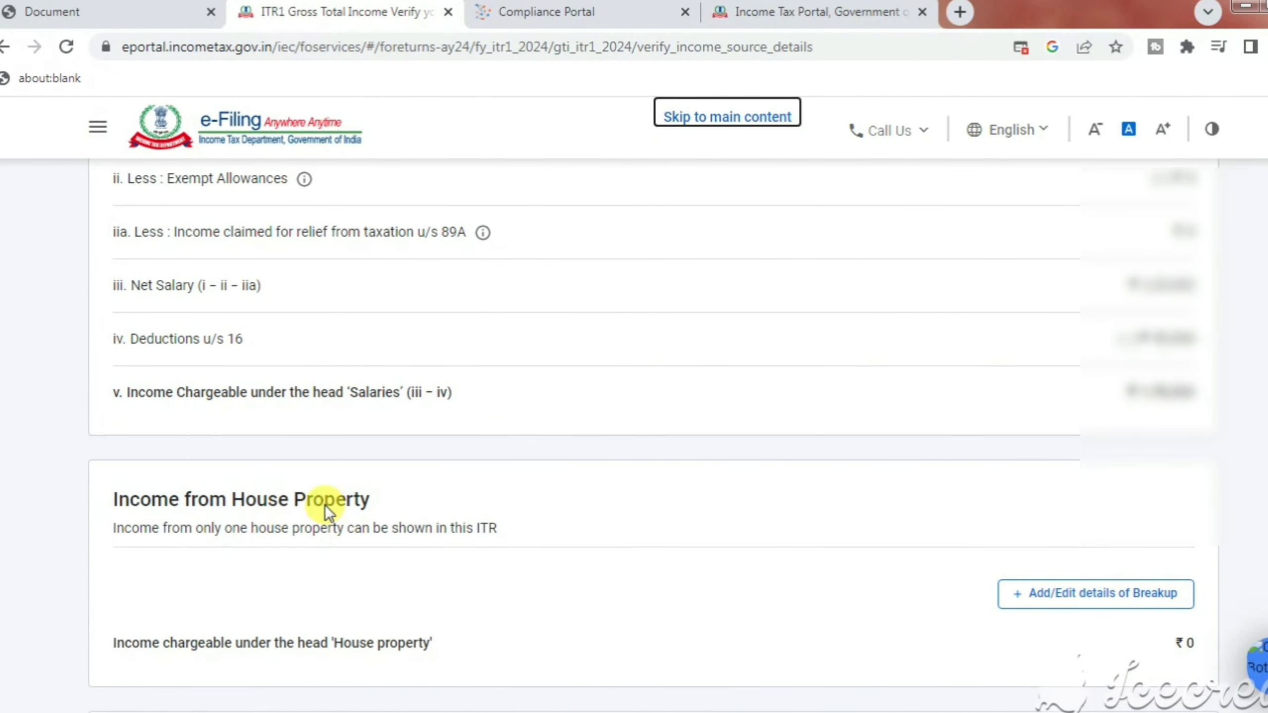
left_click(1048, 593)
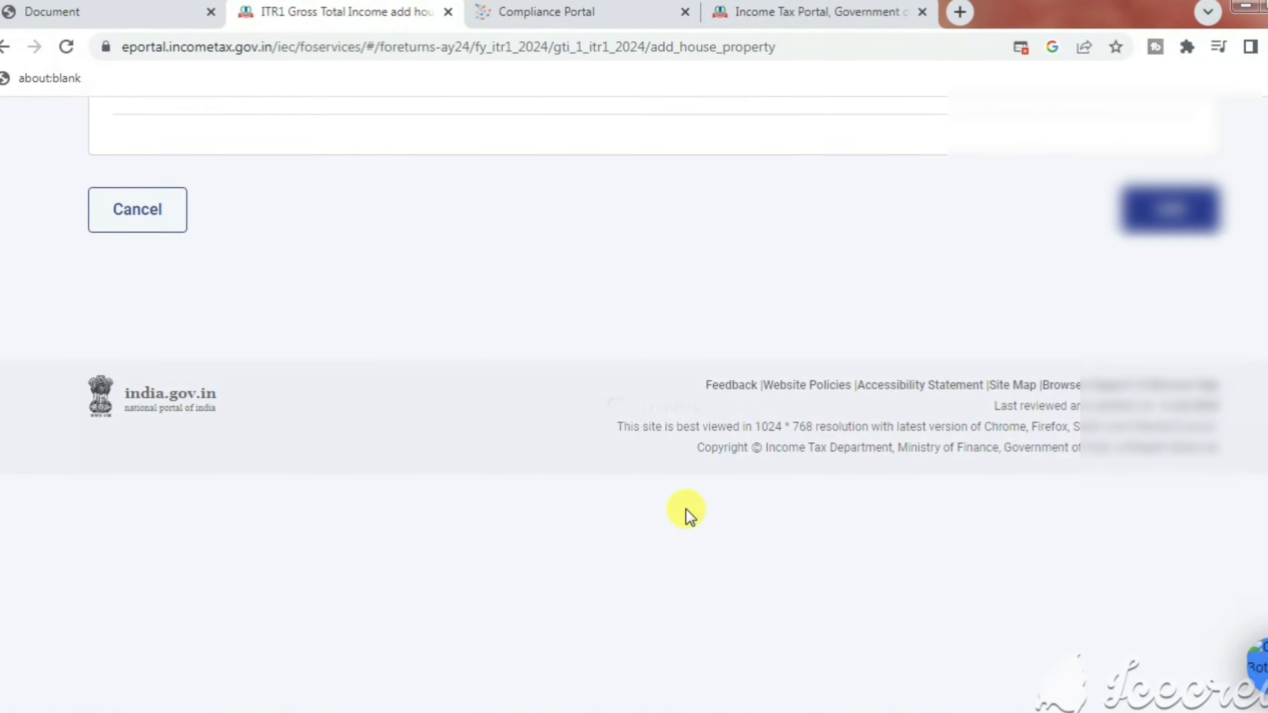
scroll(620, 506, "down", 1)
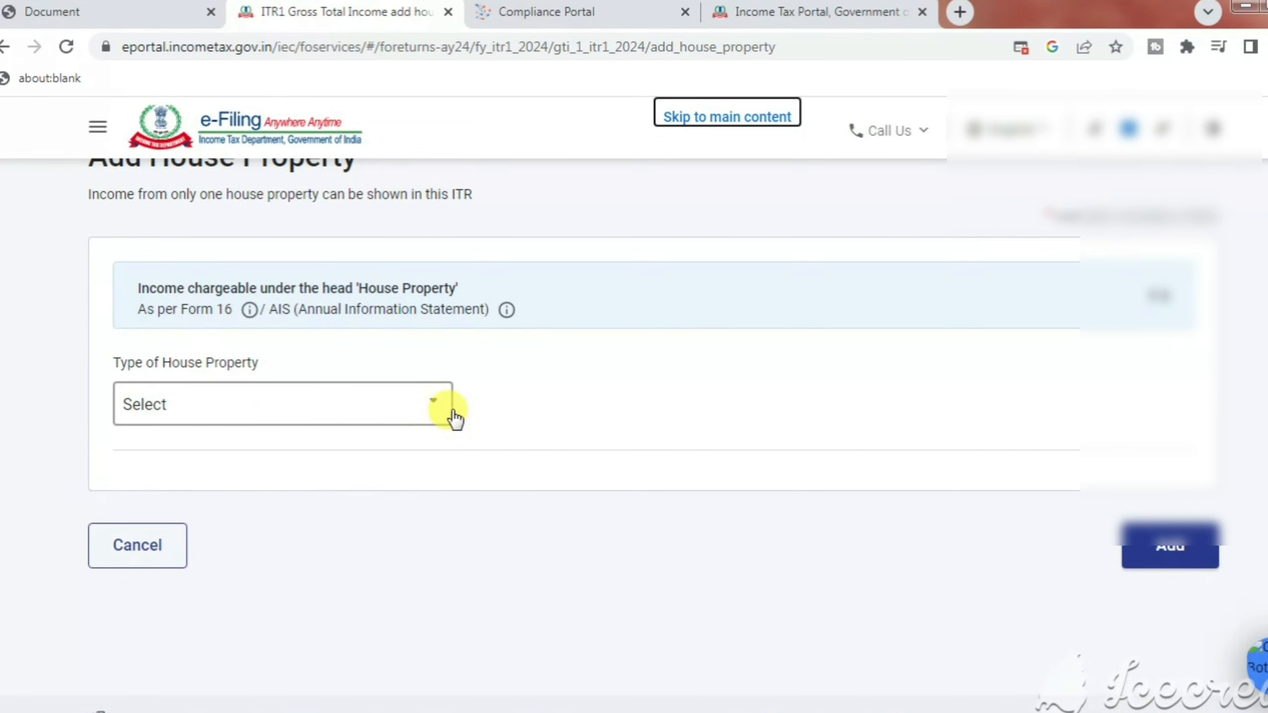
left_click(455, 417)
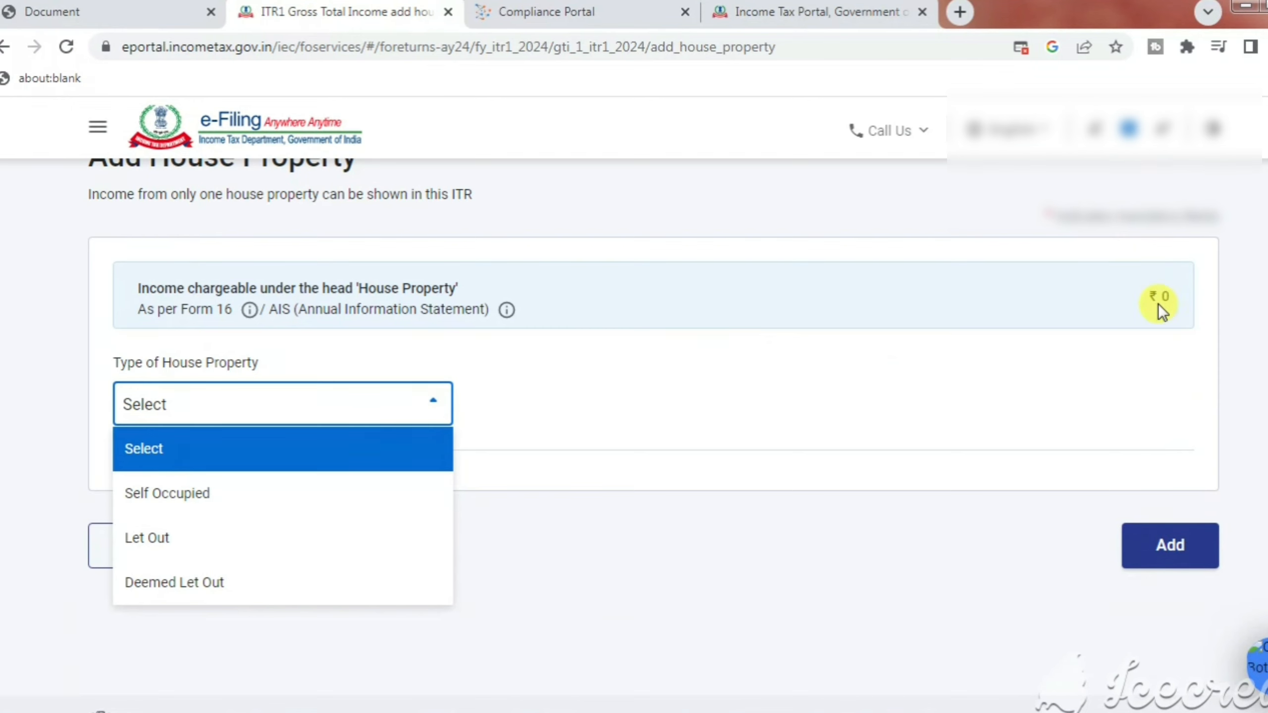
scroll(844, 497, "up", 3)
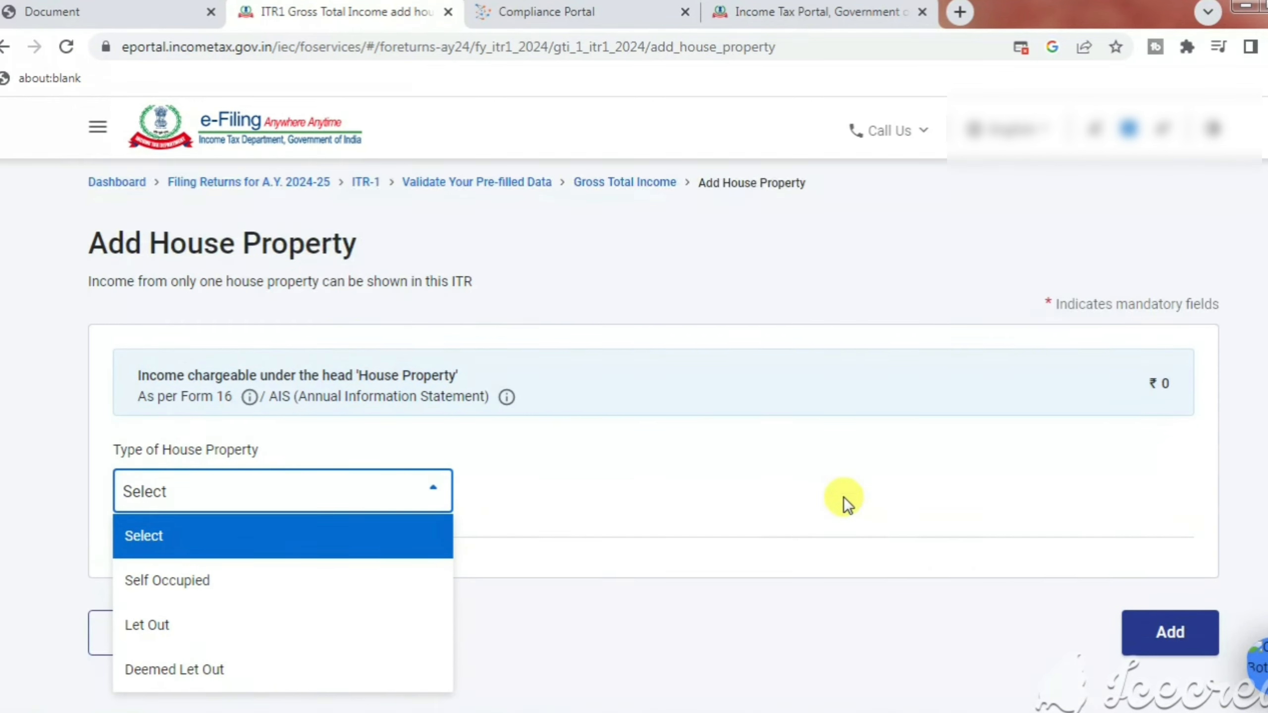
scroll(645, 520, "down", 3)
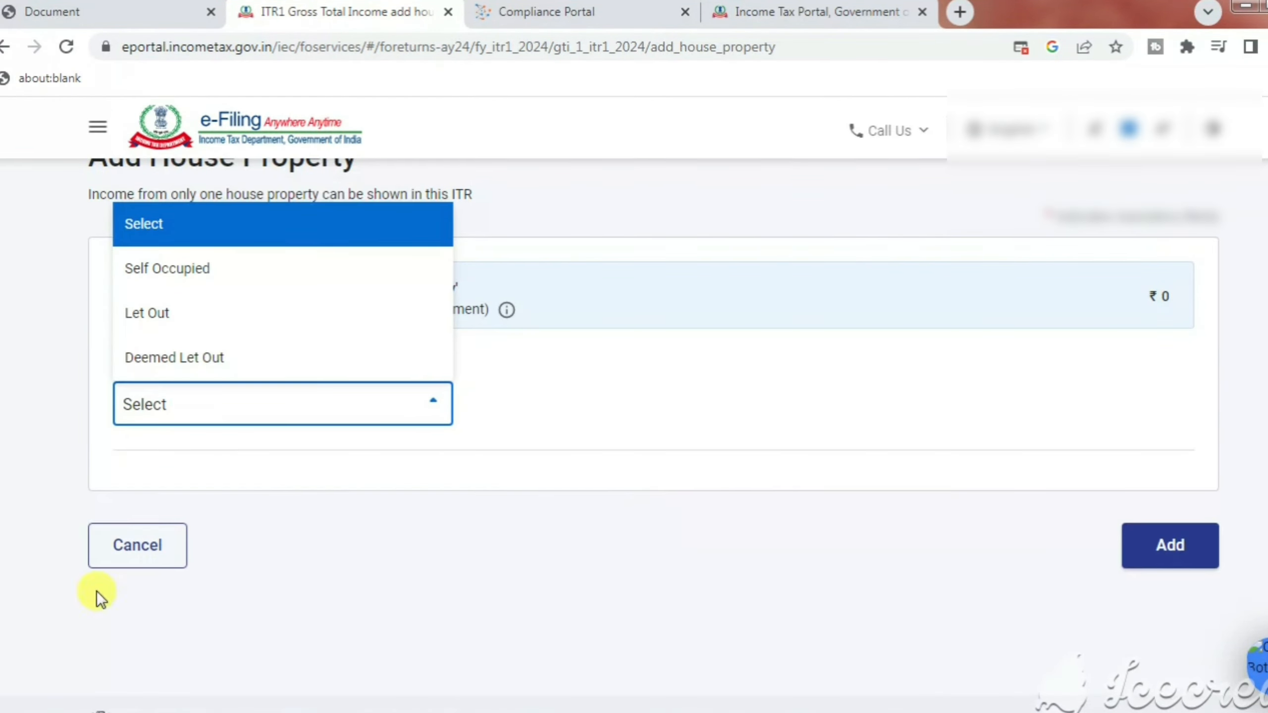
left_click(137, 548)
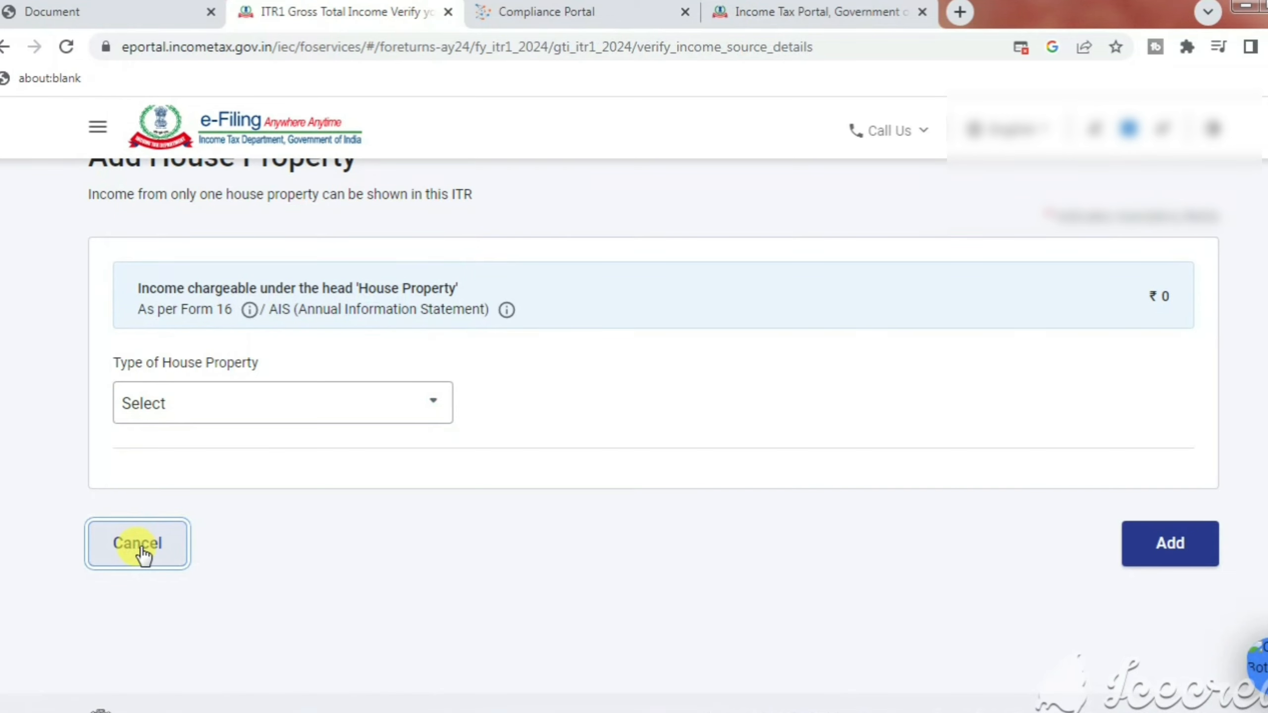
Review the pre-filled interest entries under Income from other sources.
scroll(893, 506, "up", 10)
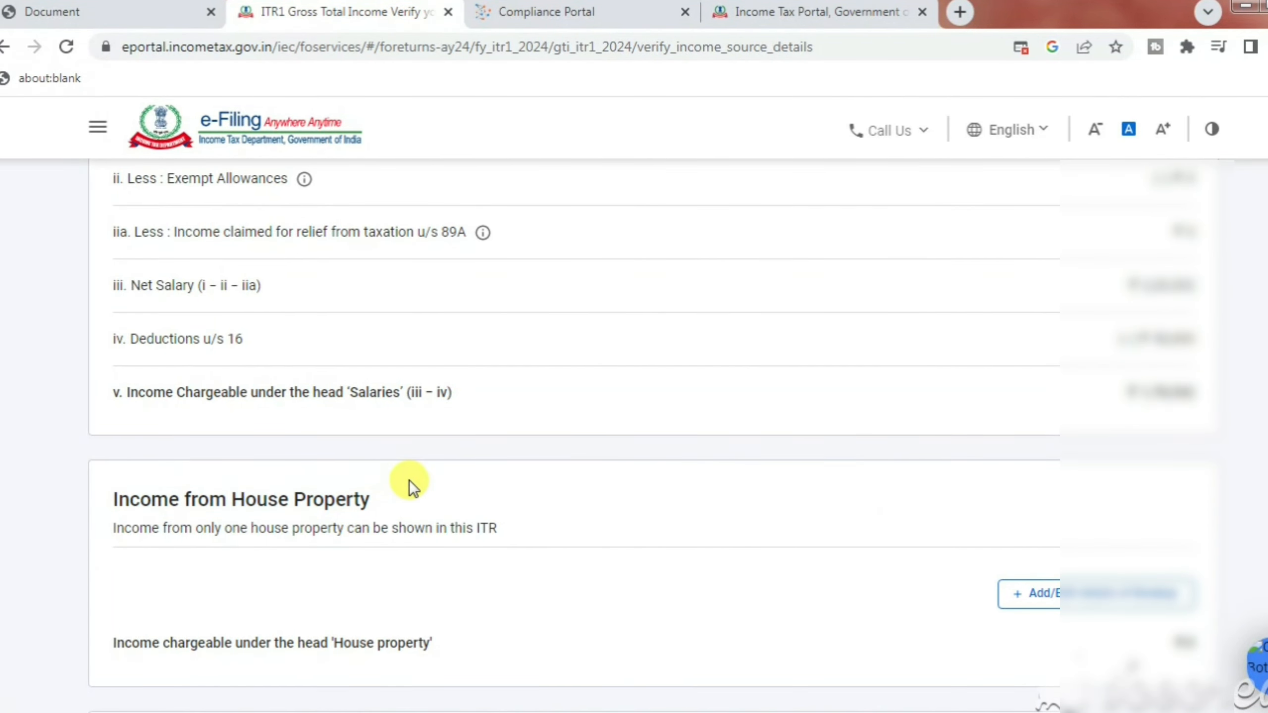
scroll(409, 480, "down", 2)
scroll(855, 454, "down", 6)
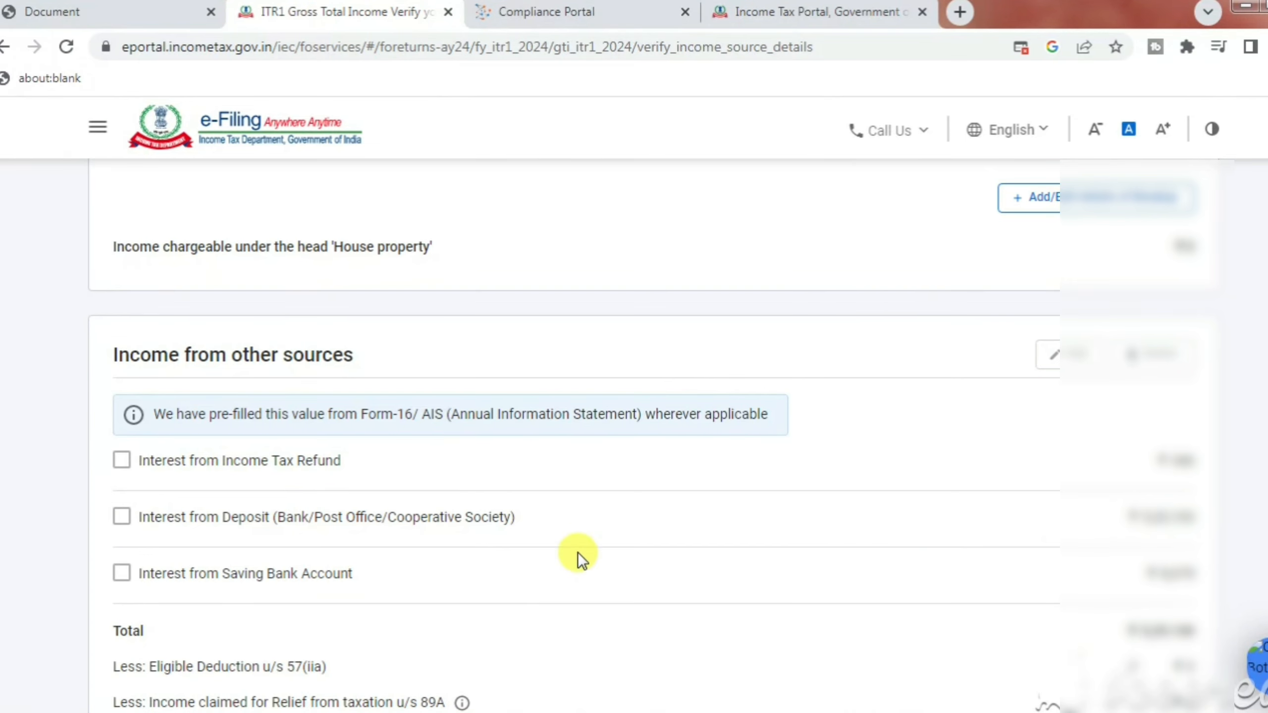
Check the income chargeable under Other Sources and open the form for adding another income.
scroll(590, 551, "down", 2)
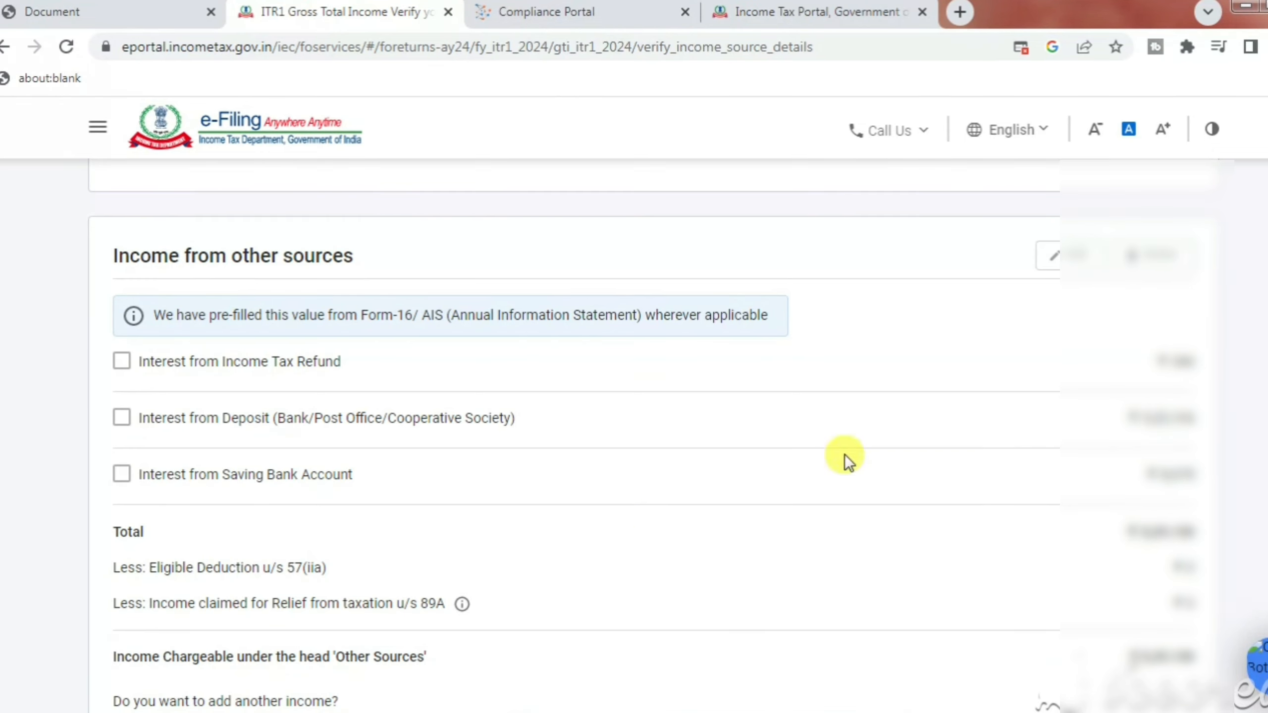
scroll(1007, 479, "down", 2)
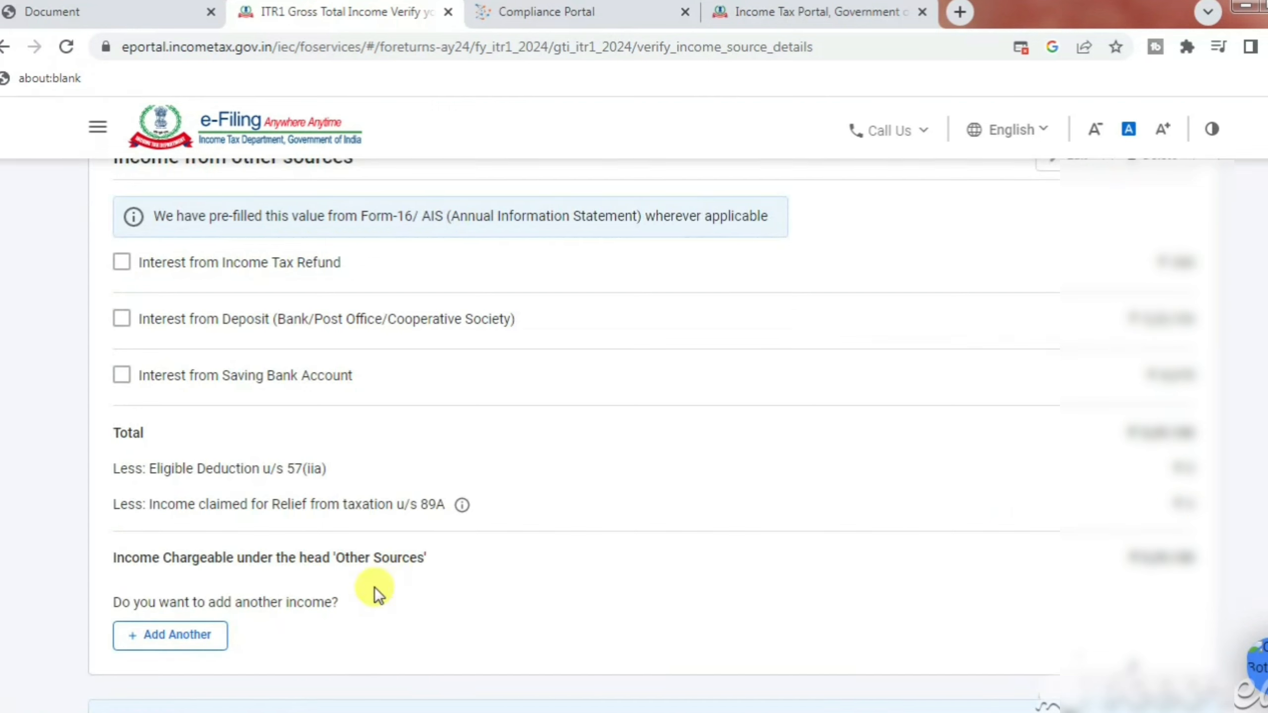
left_click(191, 644)
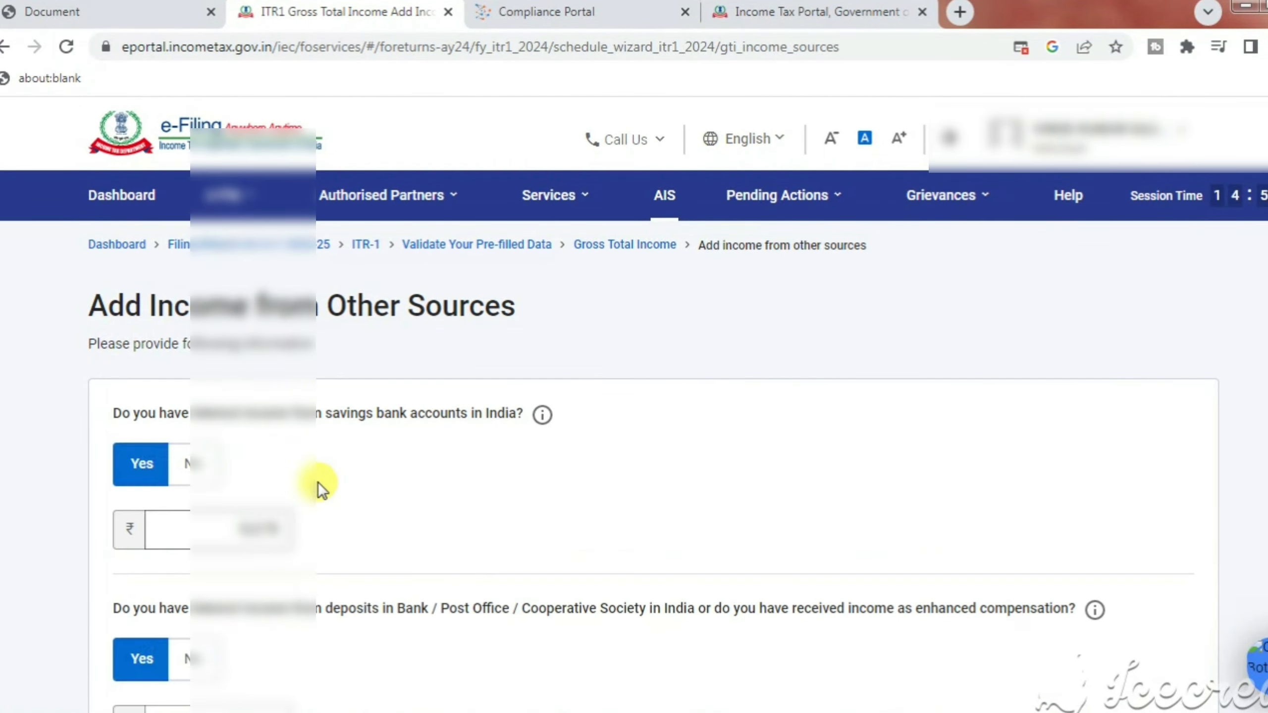
Answer Yes to "Any other?" income, leave its amount and description blank, and continue to the income source details.
scroll(318, 481, "down", 5)
scroll(347, 514, "down", 10)
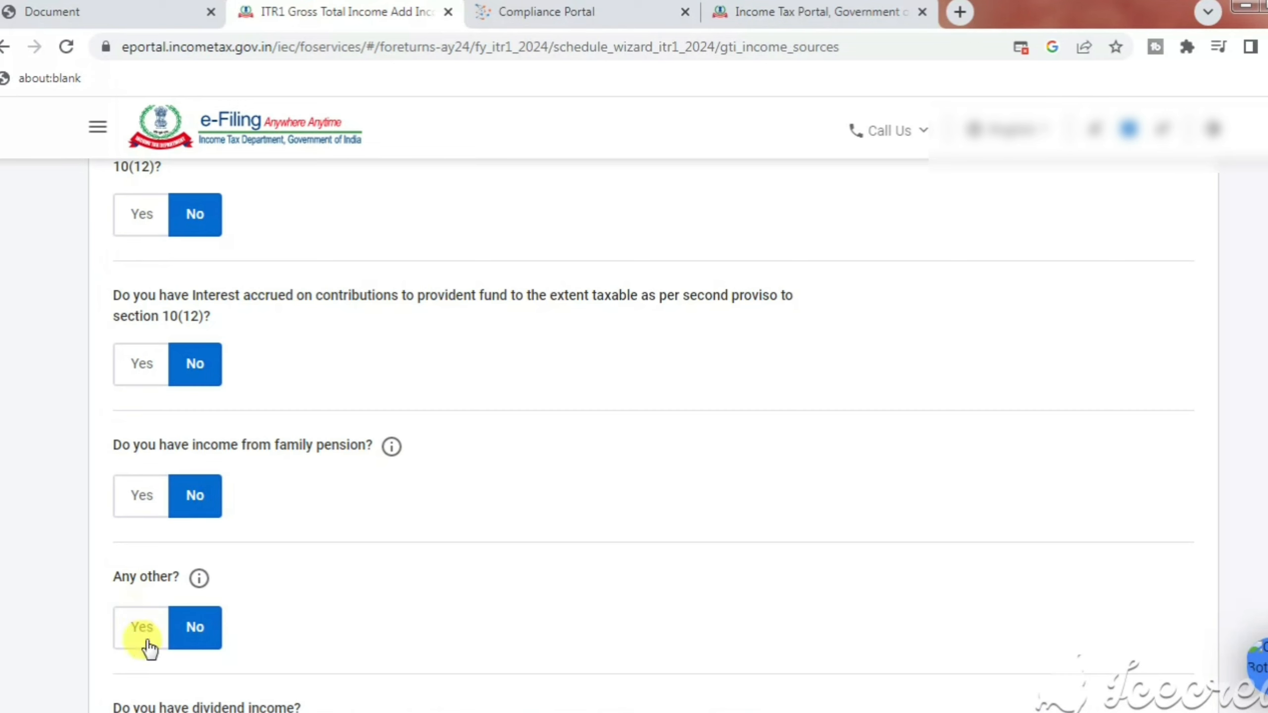
scroll(164, 605, "down", 4)
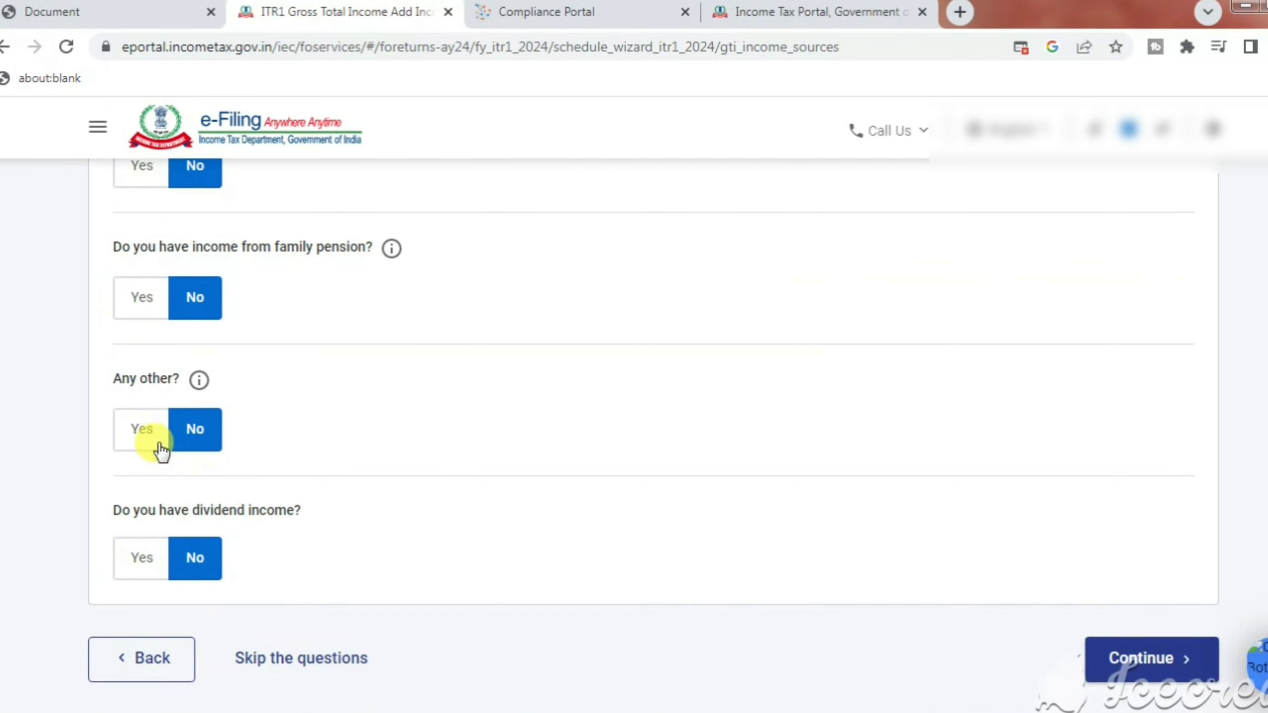
left_click(145, 439)
left_click(199, 494)
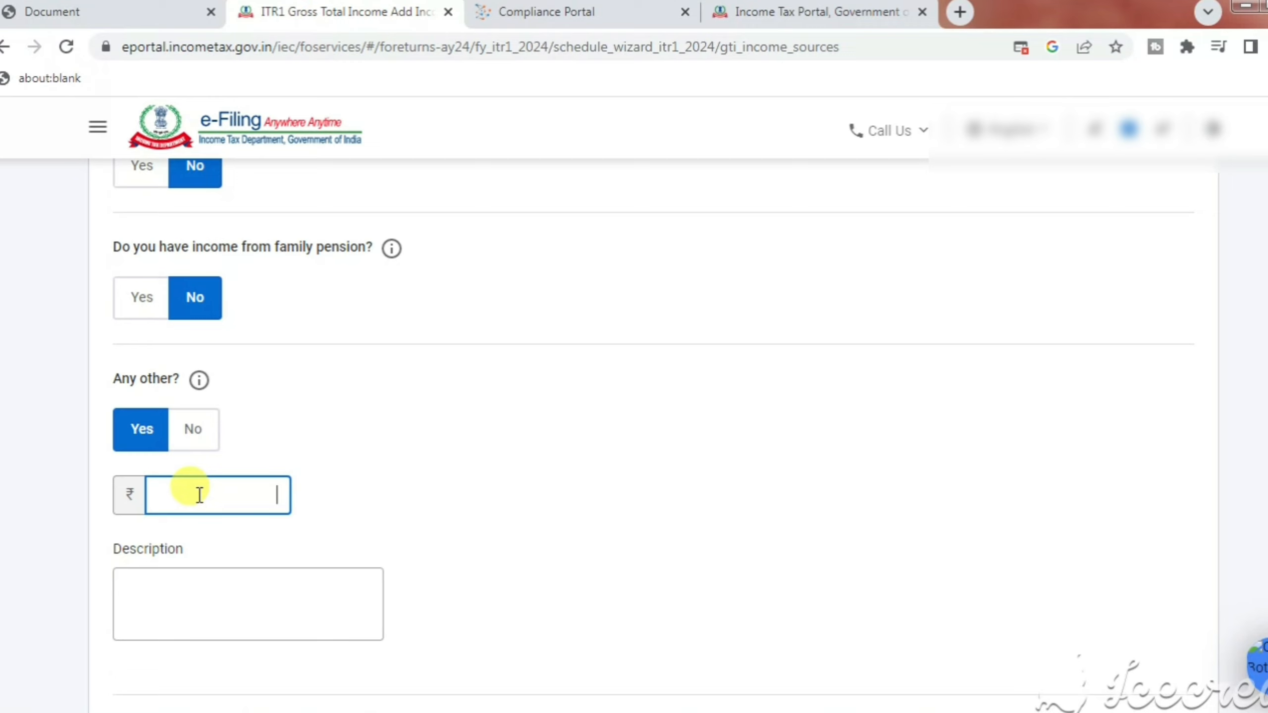
left_click(218, 594)
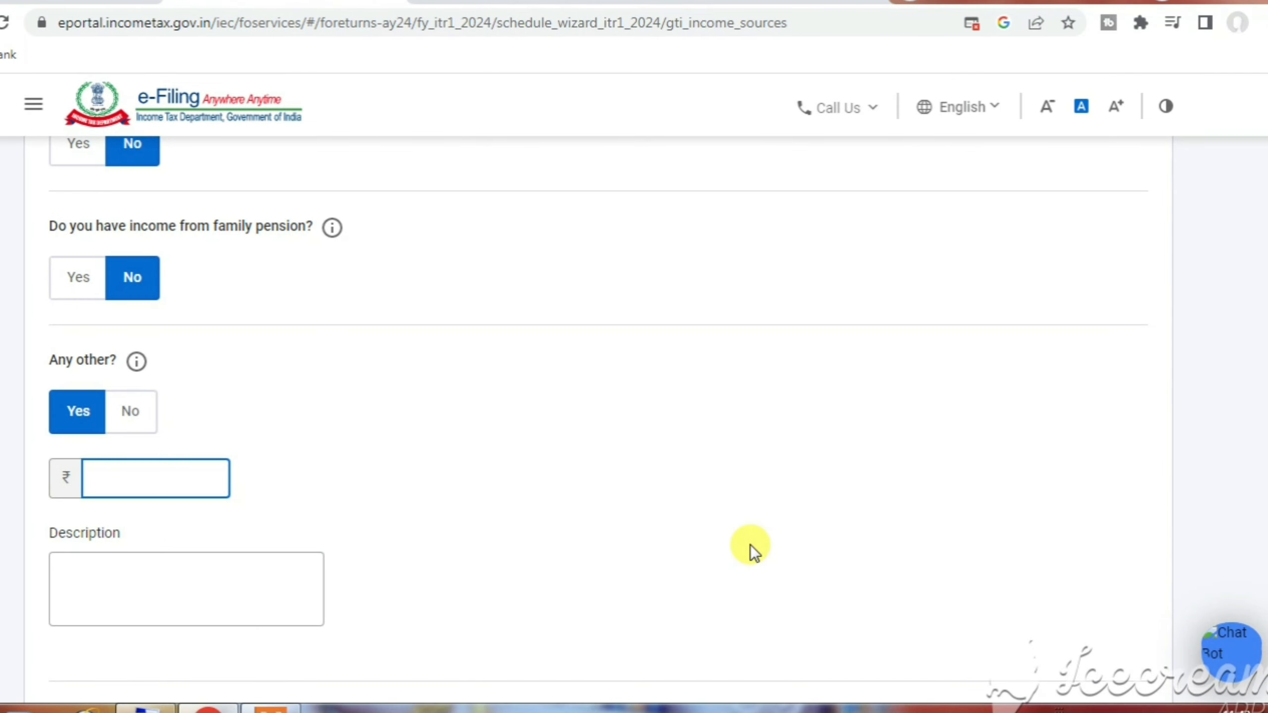
scroll(814, 573, "down", 4)
left_click(1107, 672)
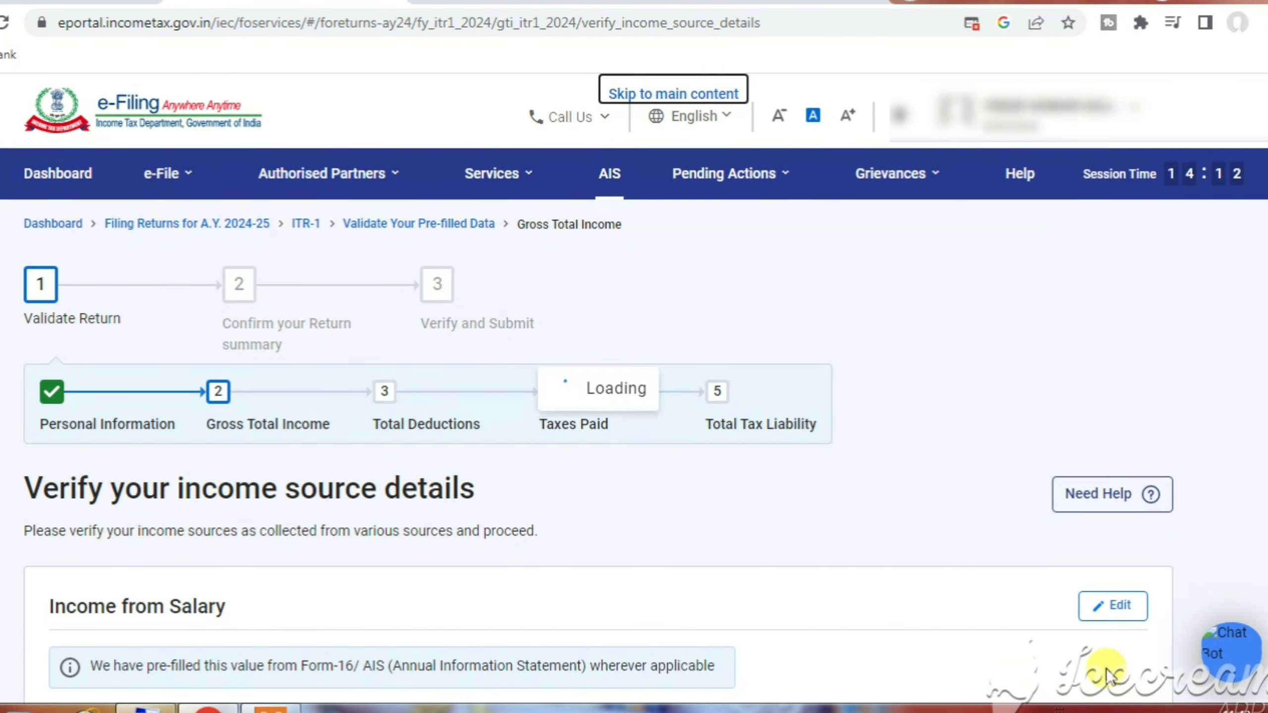
Review the salary, other sources and gross total income details, and confirm the Gross Total Income section without adding exempt income.
scroll(931, 566, "down", 10)
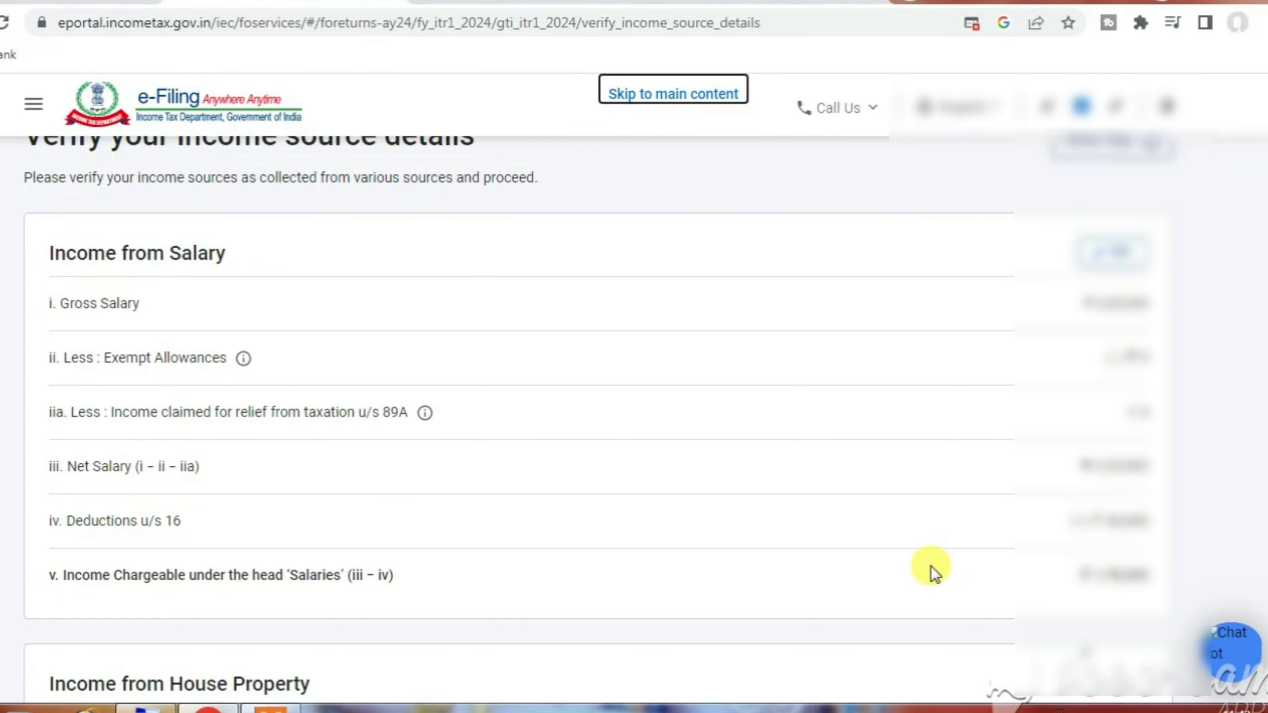
scroll(931, 566, "down", 10)
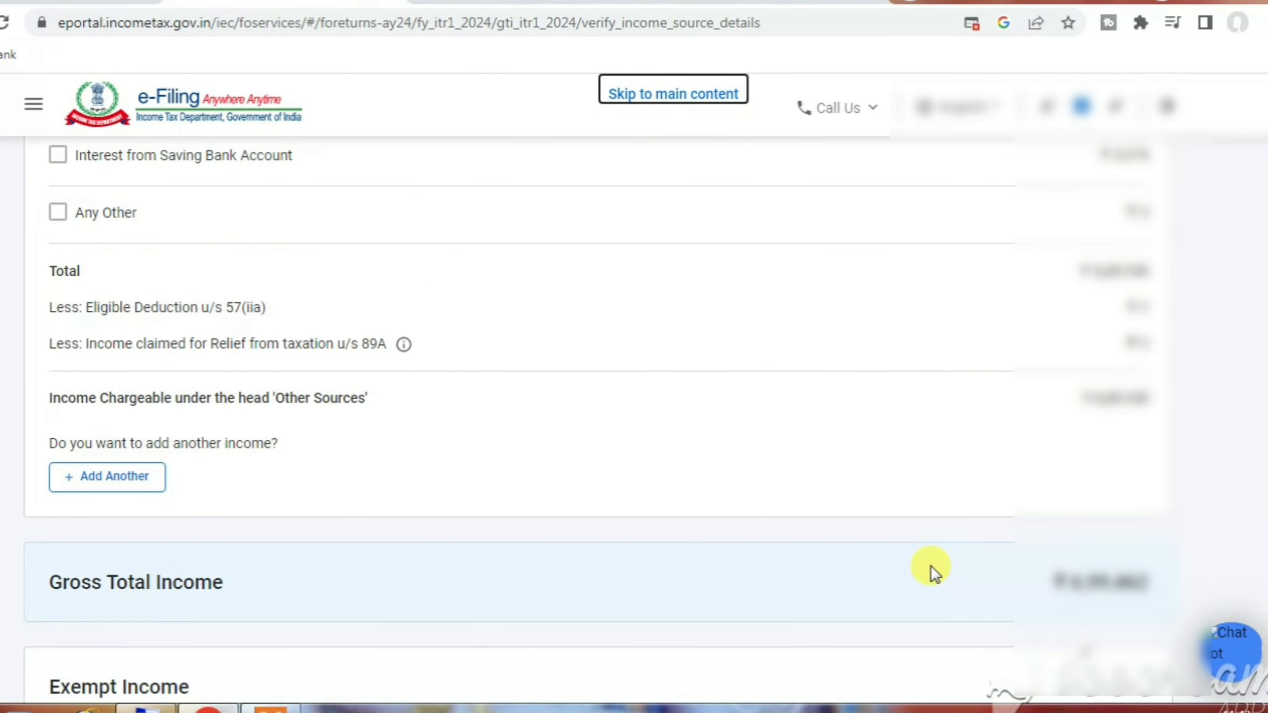
scroll(931, 566, "down", 4)
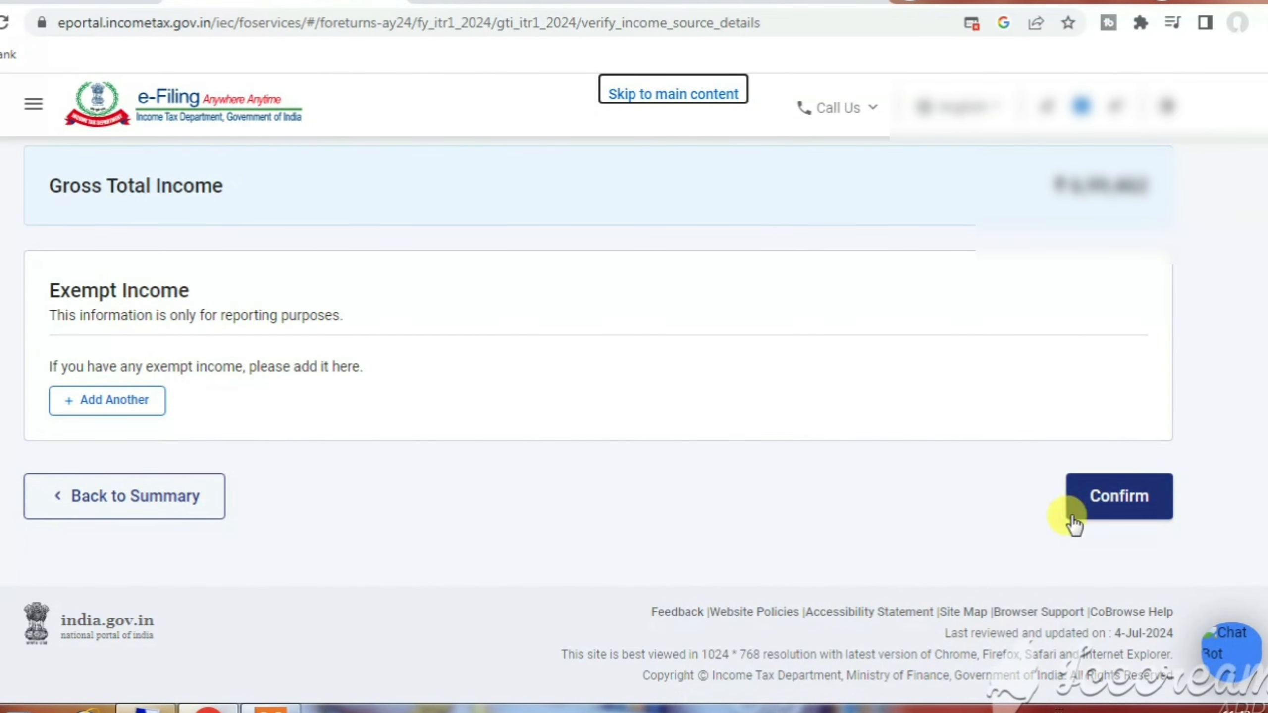
left_click(1098, 499)
Open the Total Deductions section and continue without answering the section 80CCD(2) pension contribution question.
scroll(799, 456, "down", 5)
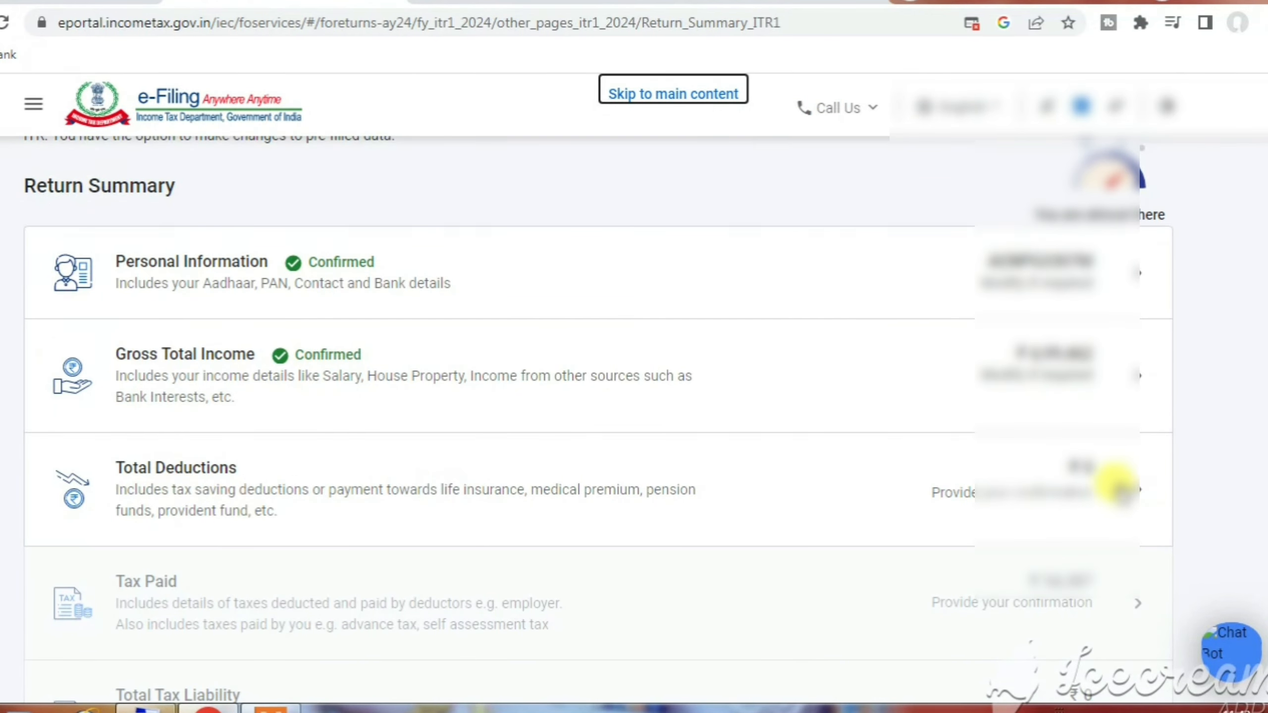
left_click(1129, 499)
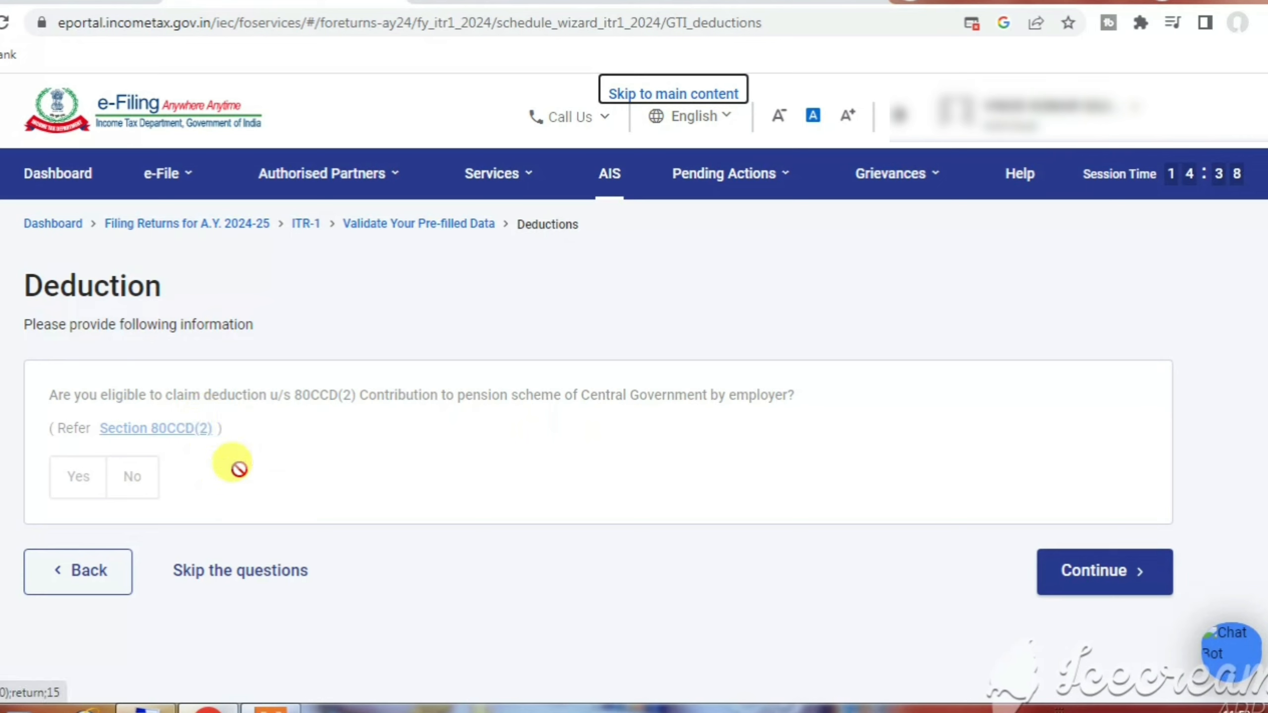
left_click(1068, 578)
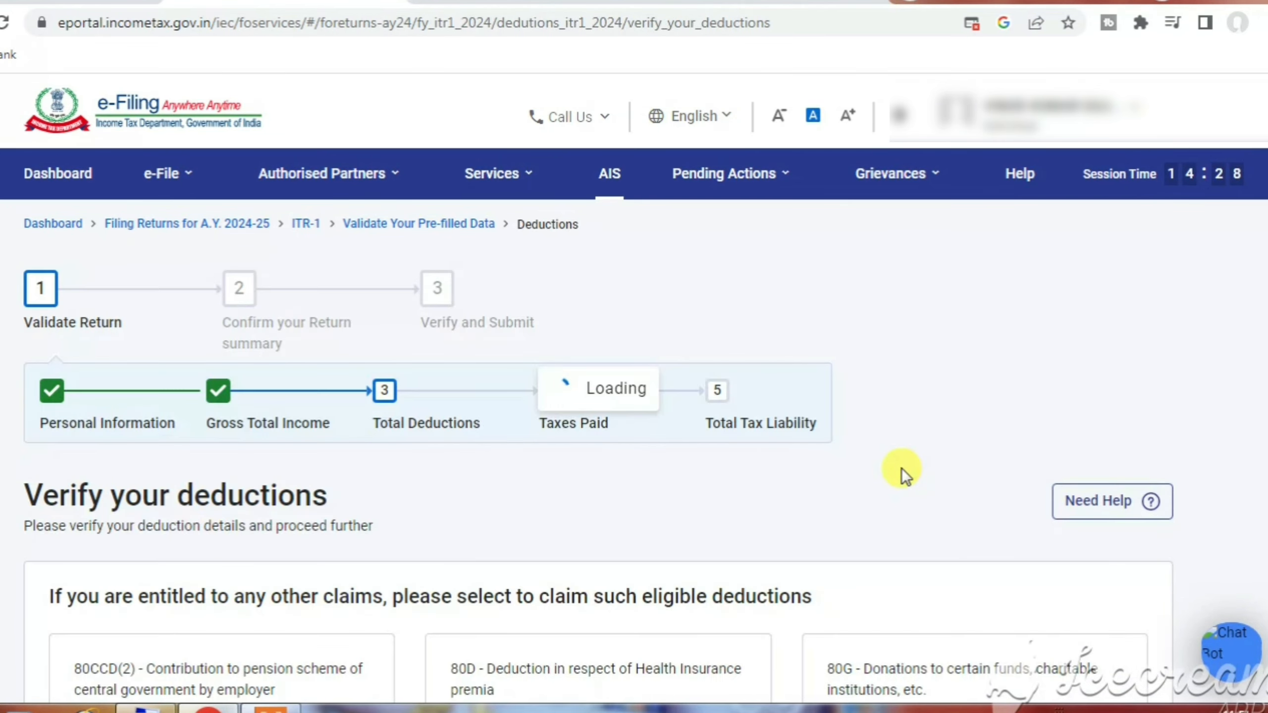
Review the available deductions such as 80D, 80G and 80TTA, and confirm Total Deductions without adding any claim.
scroll(832, 579, "down", 5)
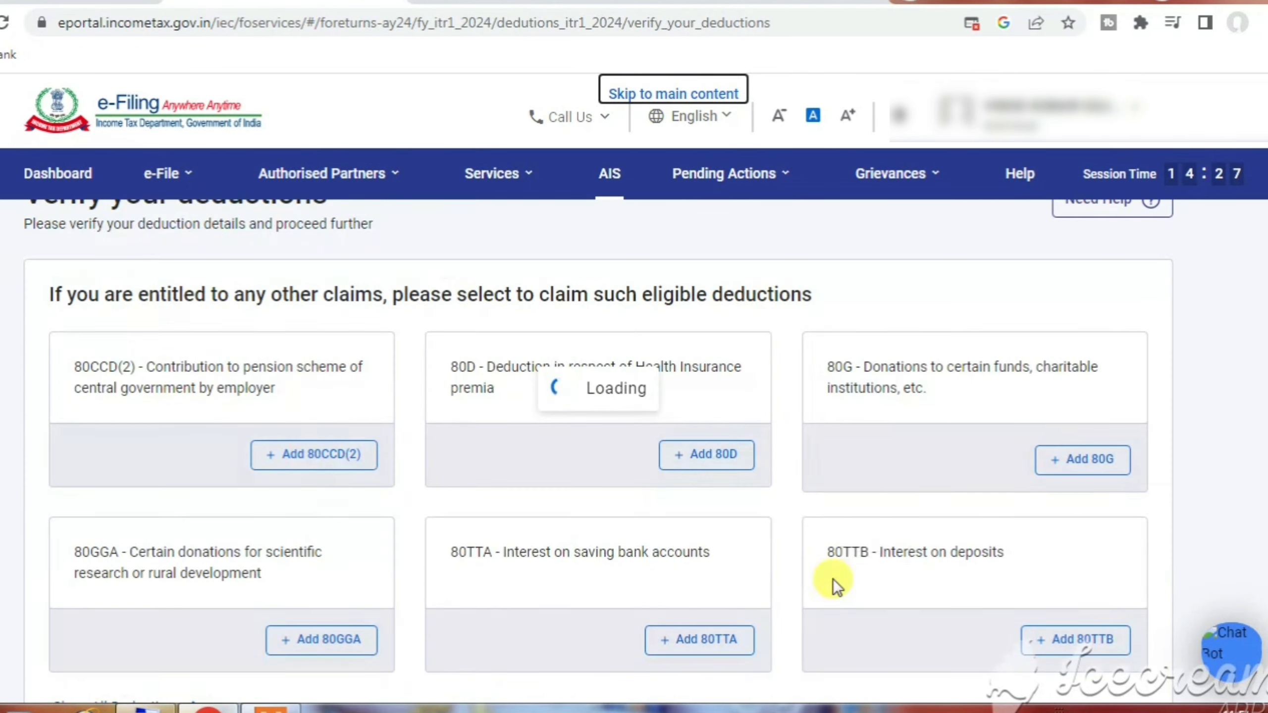
scroll(969, 430, "down", 7)
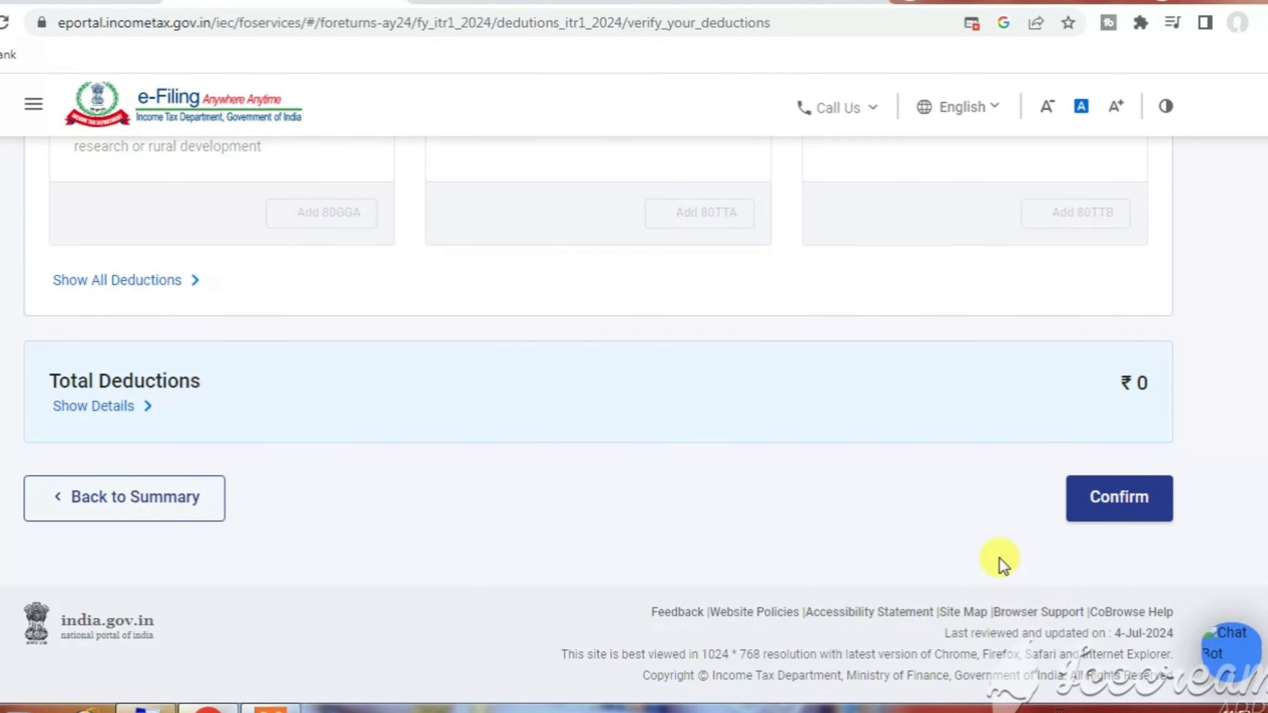
scroll(529, 600, "up", 3)
scroll(1137, 554, "down", 3)
left_click(1139, 501)
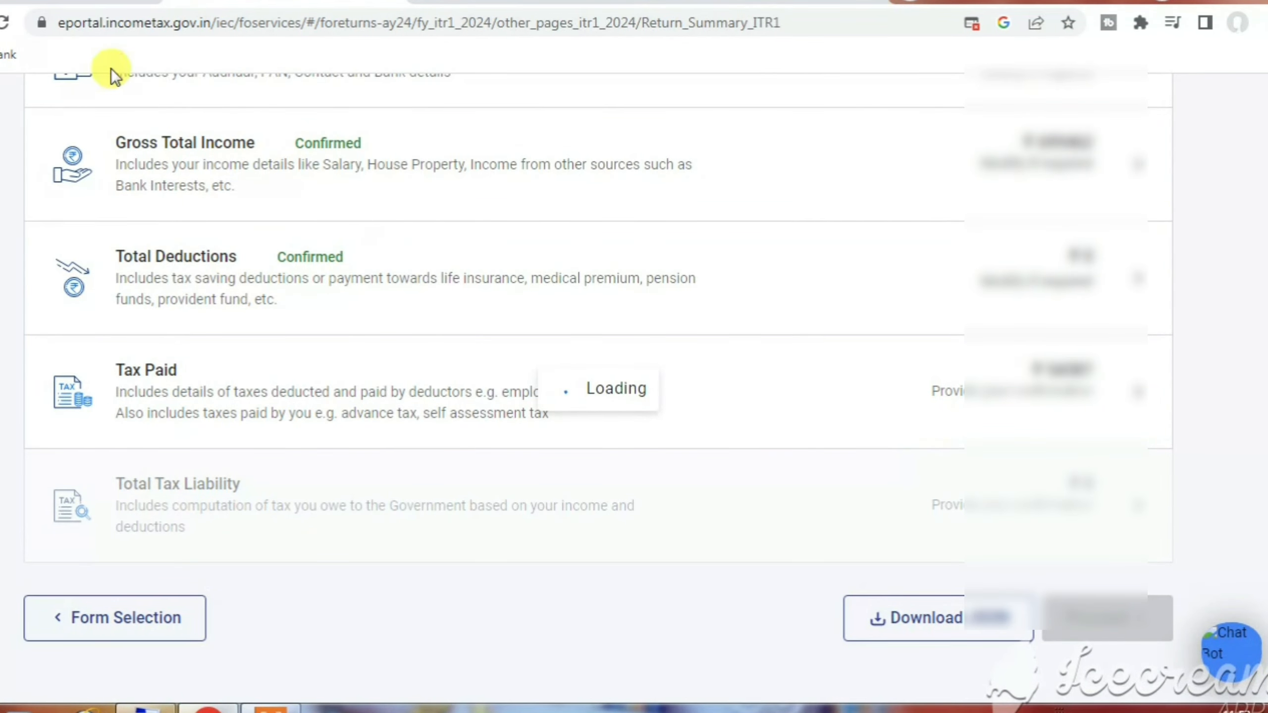
Open the Tax Paid section, verify the TDS, TCS and advance tax details, and confirm it.
scroll(880, 399, "down", 10)
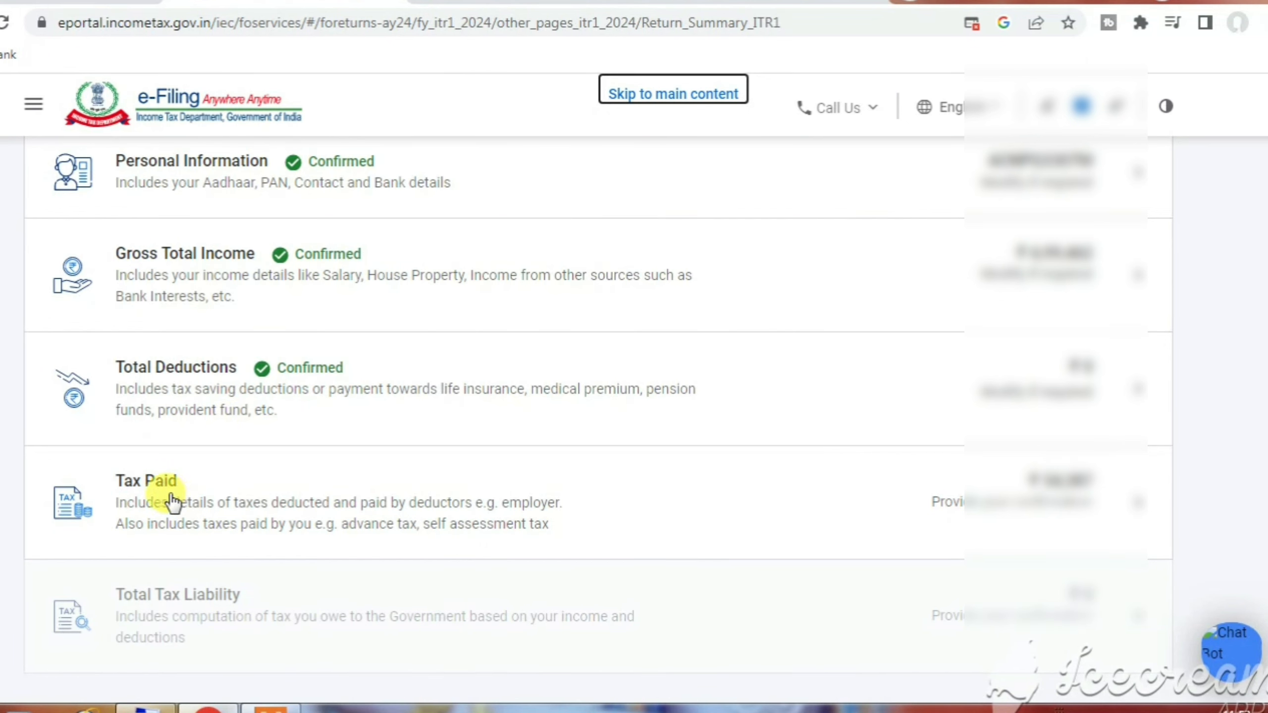
left_click(1121, 503)
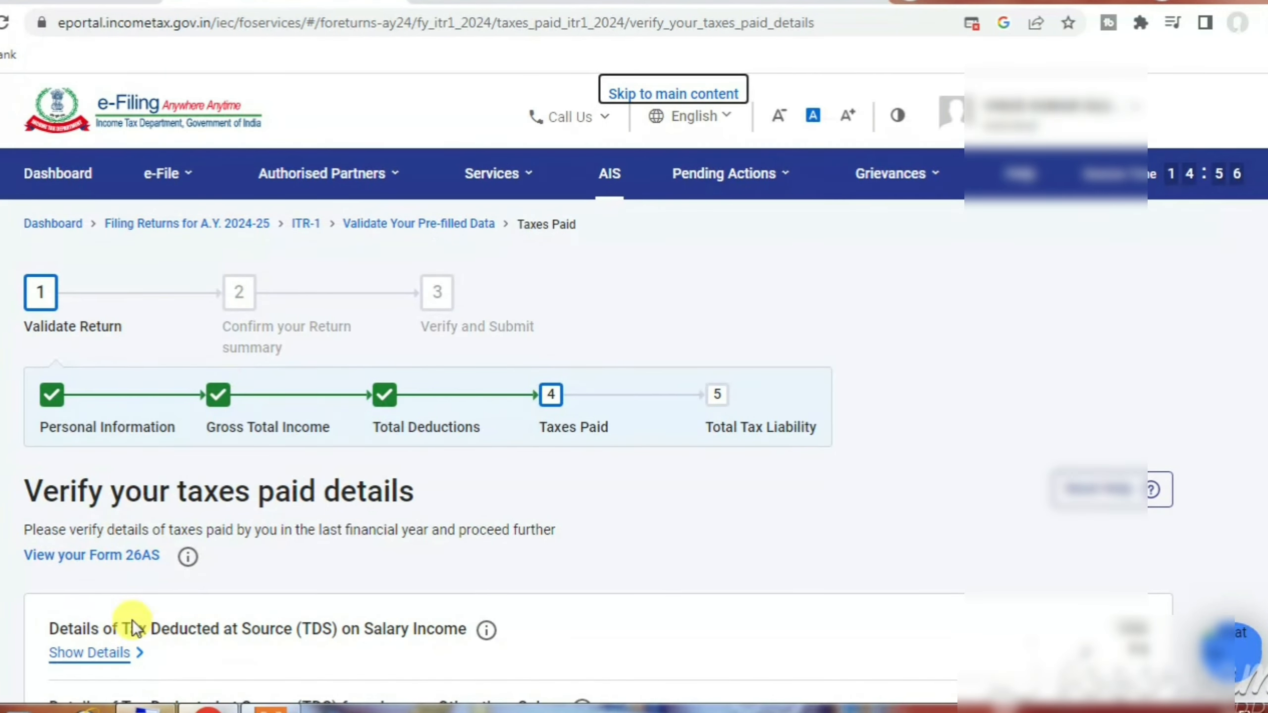
scroll(137, 618, "down", 3)
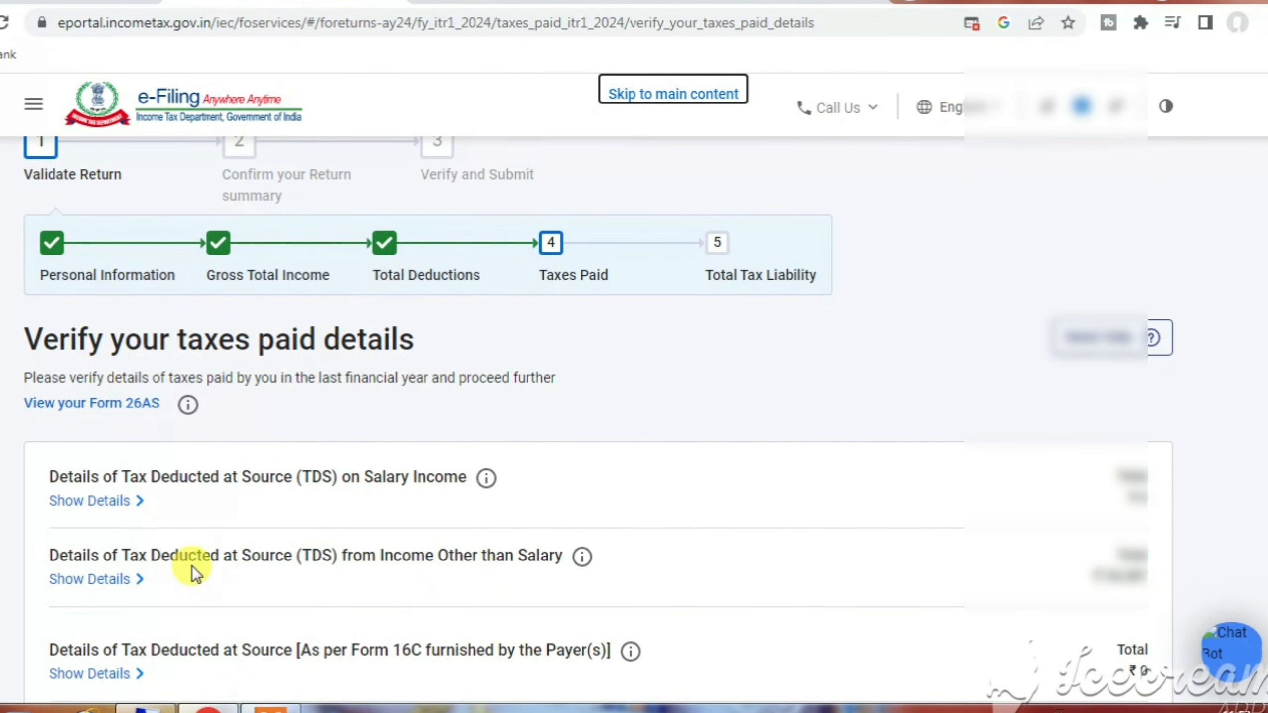
scroll(711, 606, "down", 10)
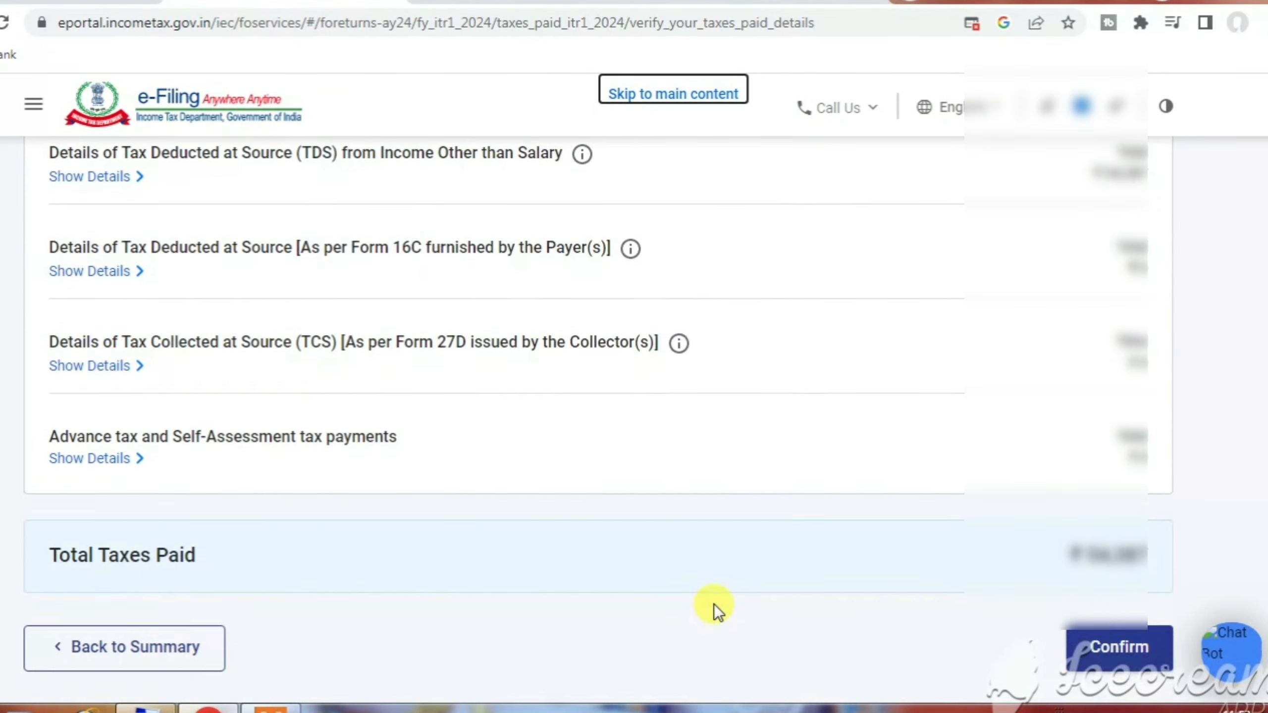
left_click(1145, 477)
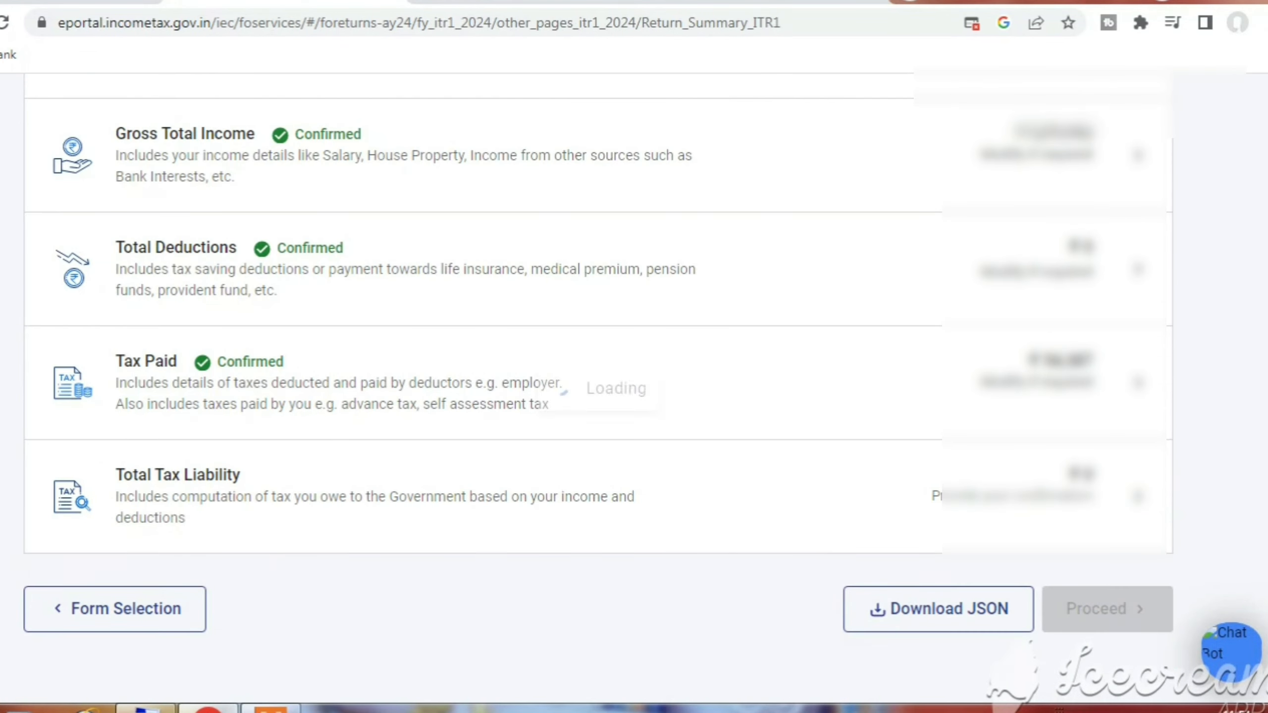
Open the Total Tax Liability section, check the computation of income, tax, interest and fees, and confirm it.
scroll(684, 569, "down", 5)
scroll(686, 554, "down", 5)
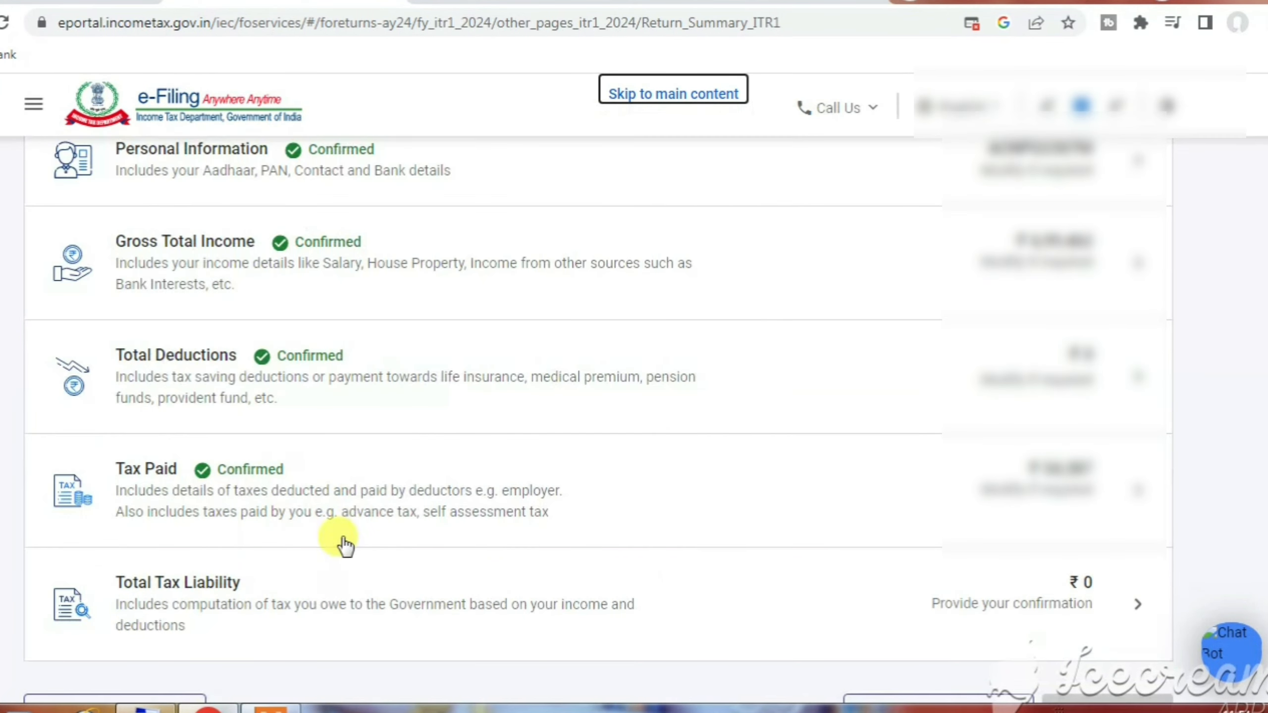
scroll(176, 581, "down", 2)
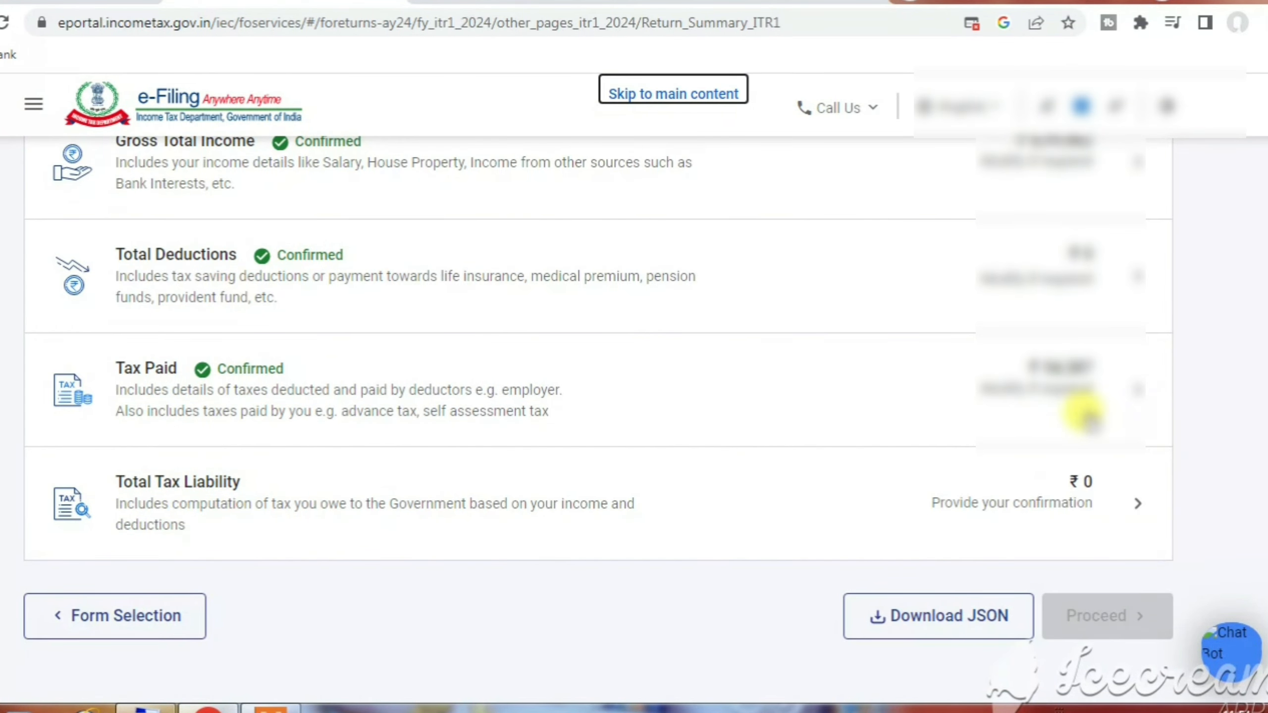
left_click(1126, 511)
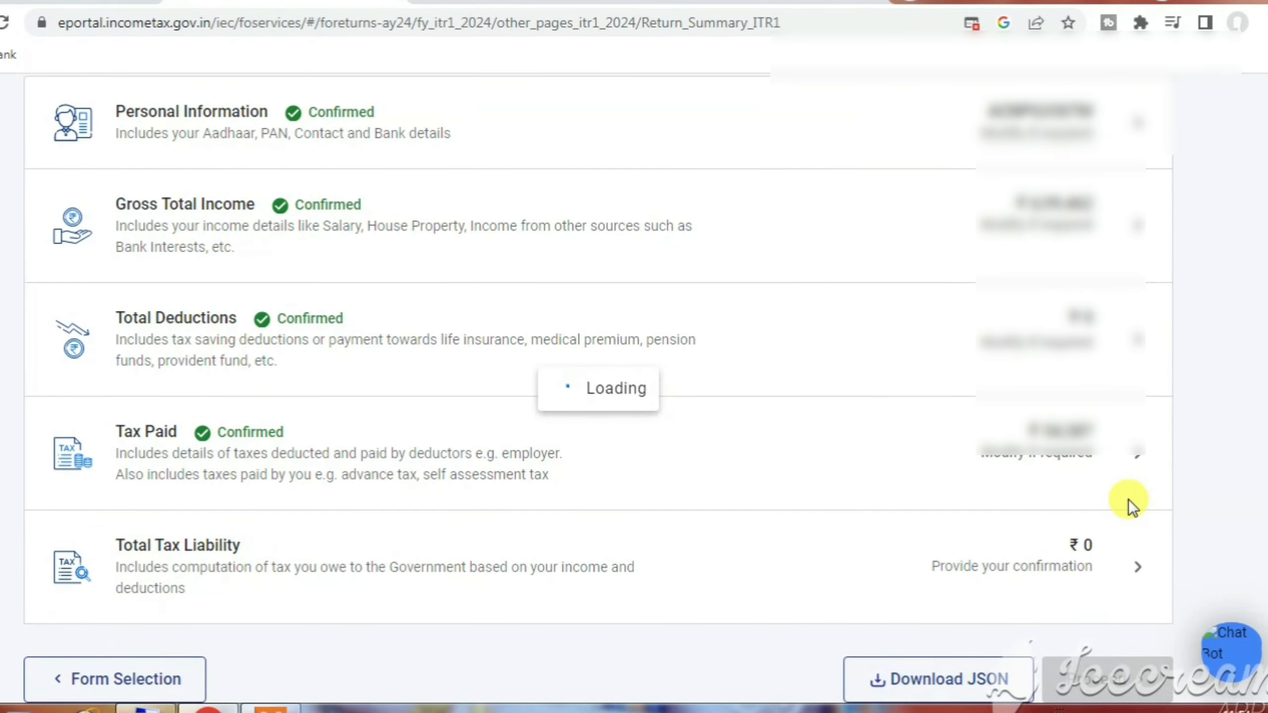
scroll(769, 422, "down", 15)
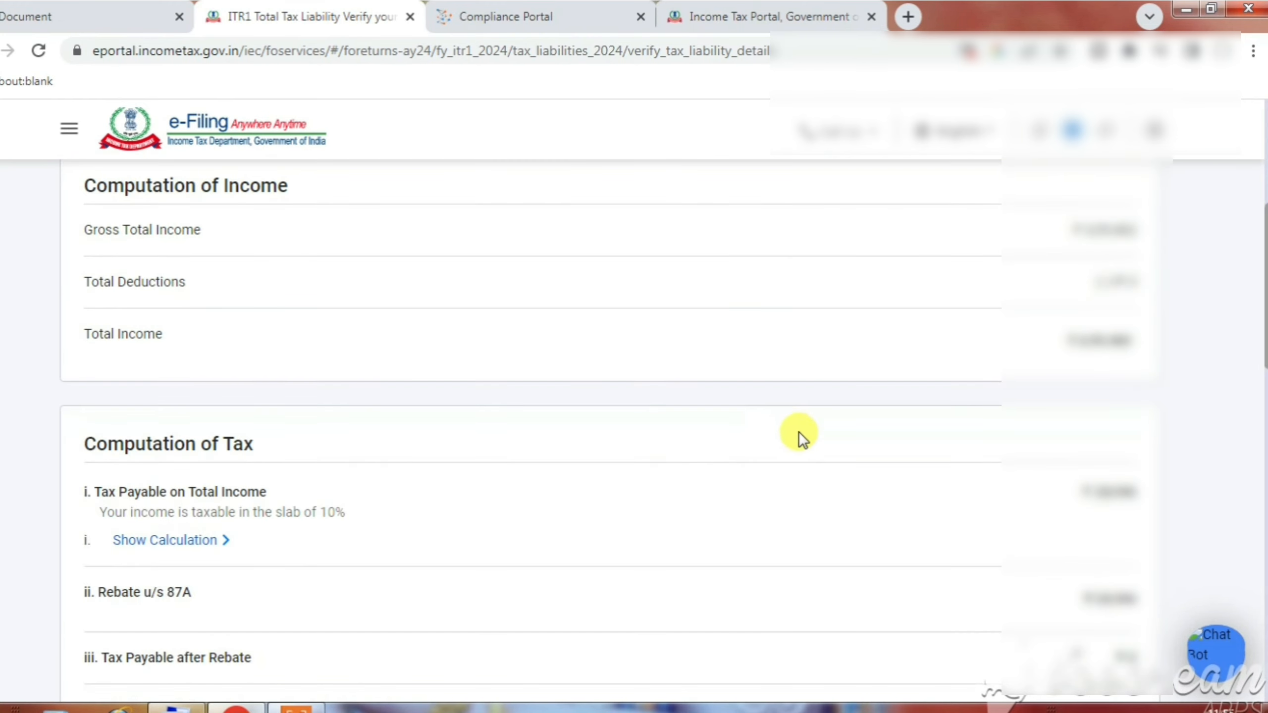
scroll(806, 453, "down", 5)
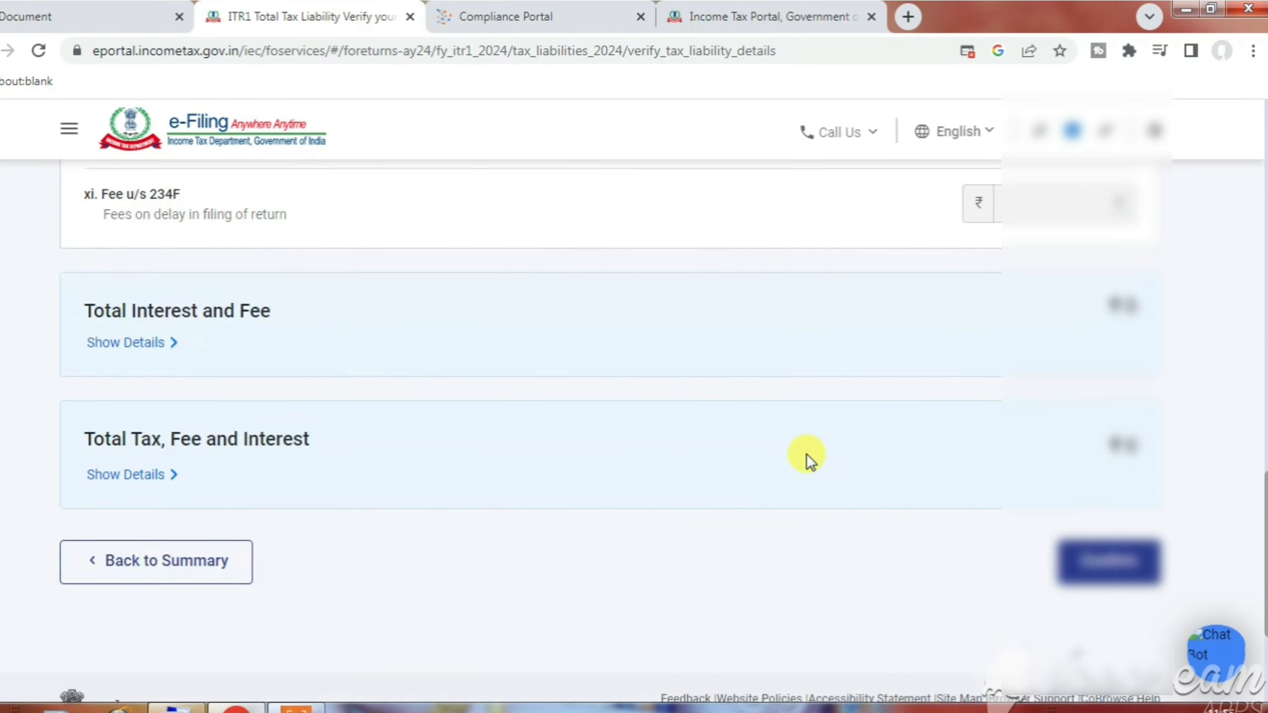
left_click(1109, 480)
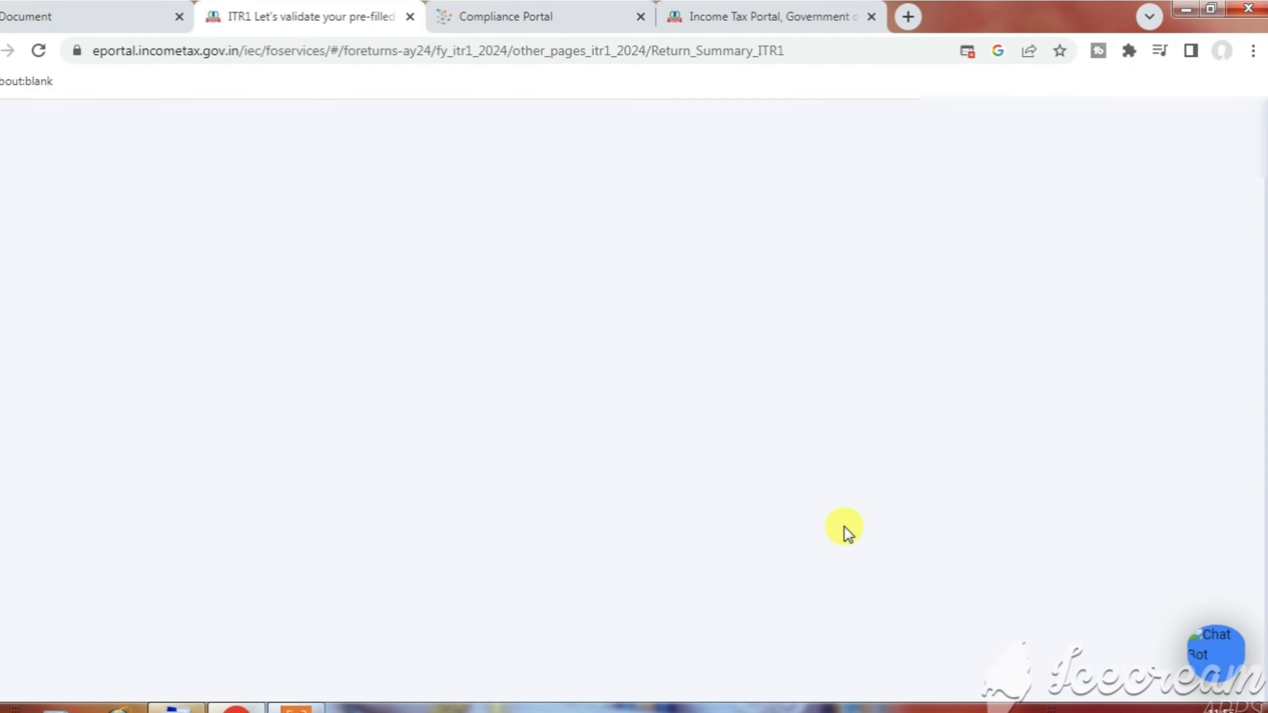
Proceed from the confirmed return summary, check the tax summary and refund amount, and go to the return preview.
scroll(844, 526, "down", 8)
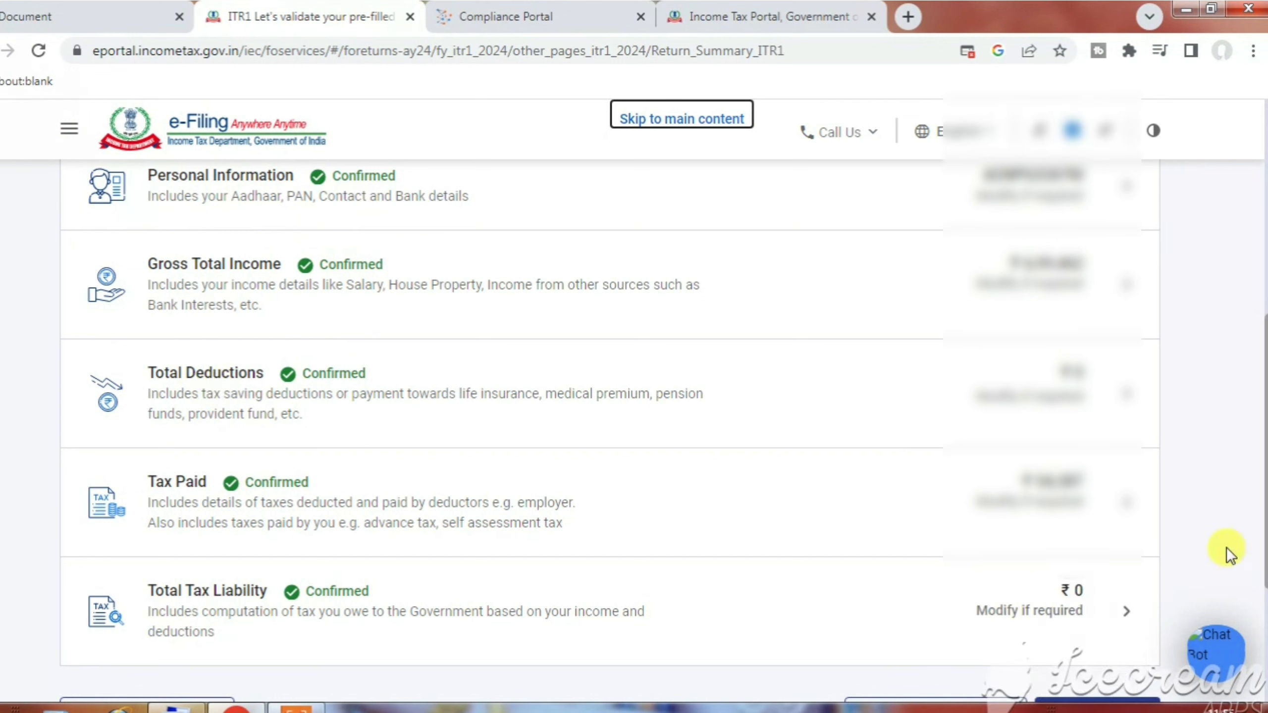
scroll(1132, 575, "down", 2)
left_click(1118, 630)
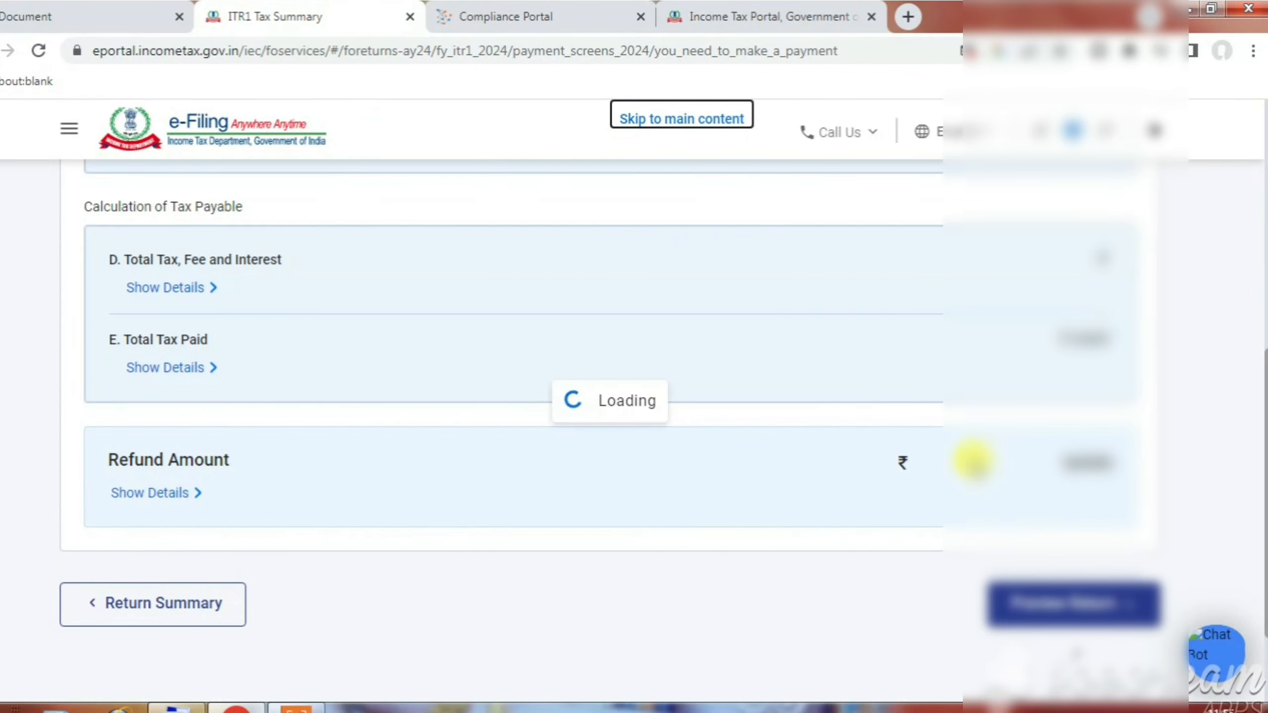
left_click(1051, 606)
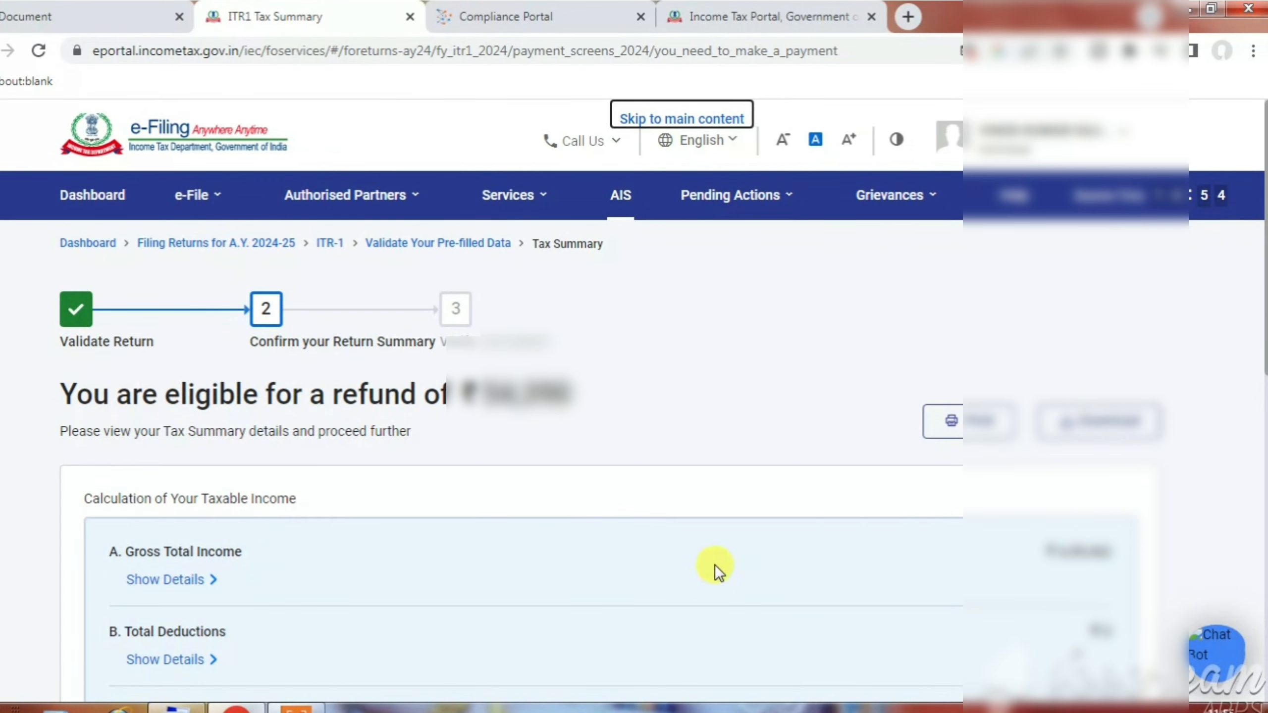
scroll(668, 513, "down", 10)
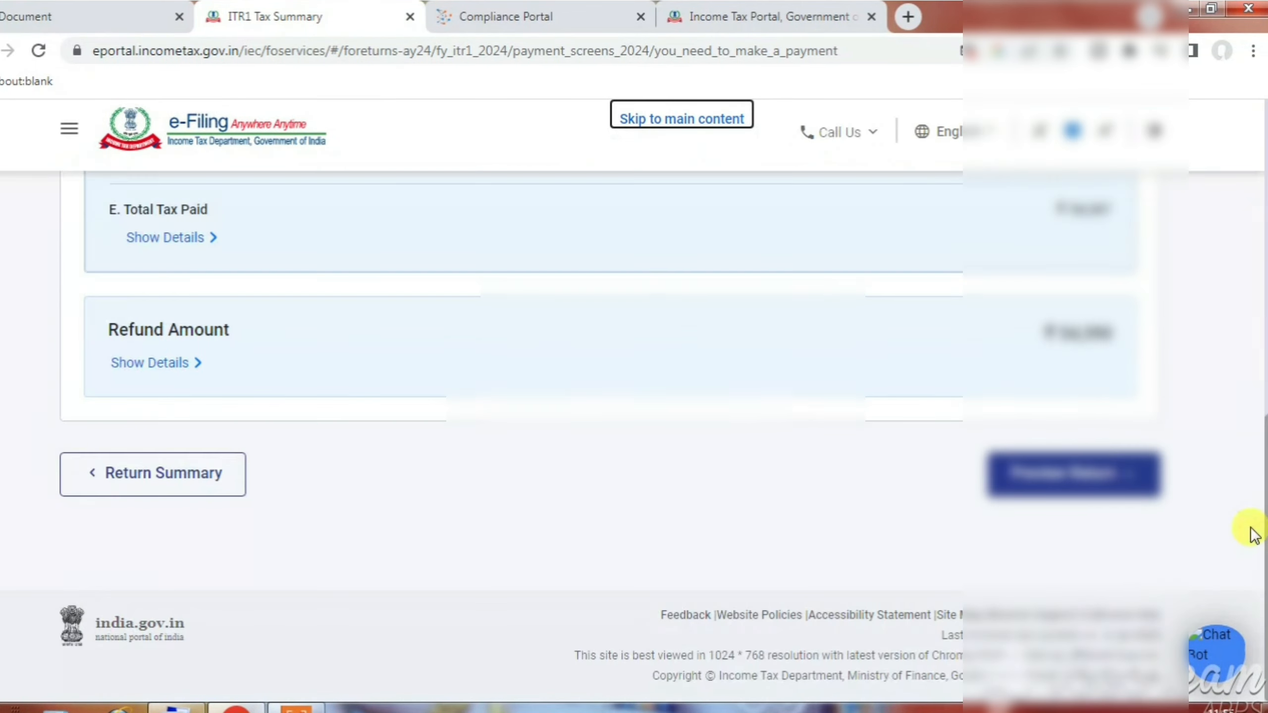
left_click(1119, 475)
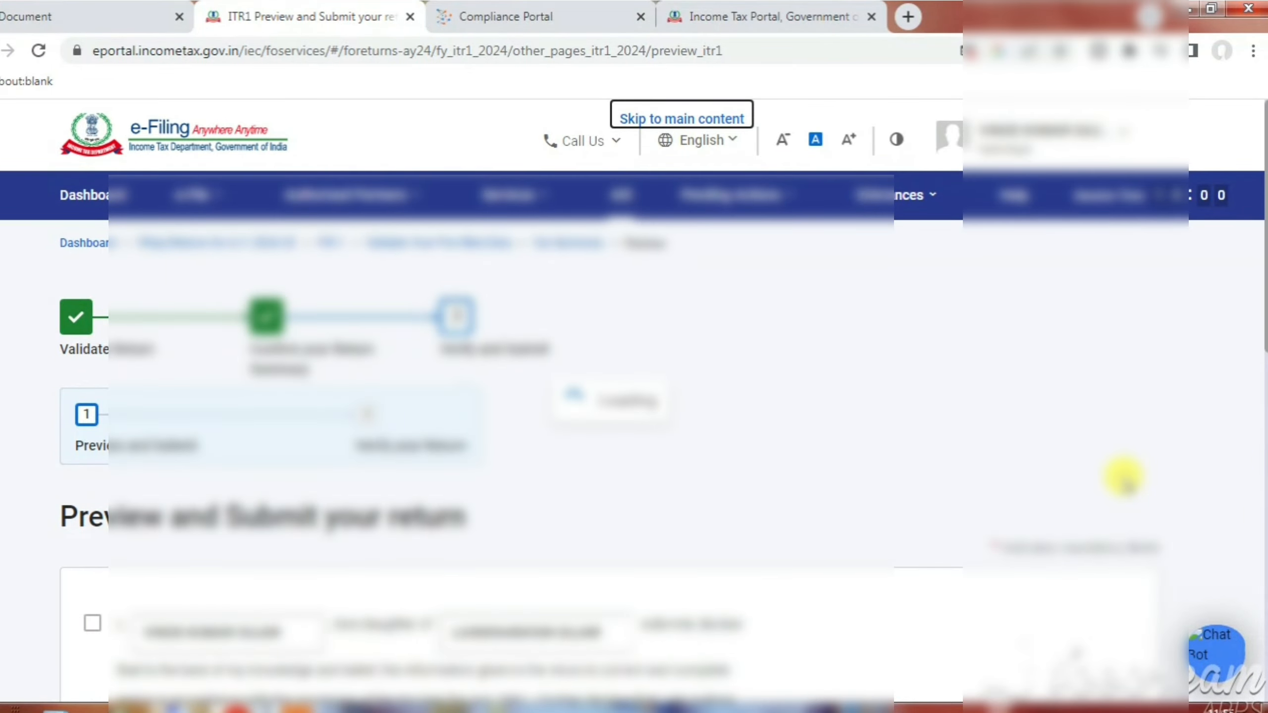
Accept the declaration for submitting the return, leave the Tax Return Preparer details blank, and proceed to the preview.
left_click(95, 631)
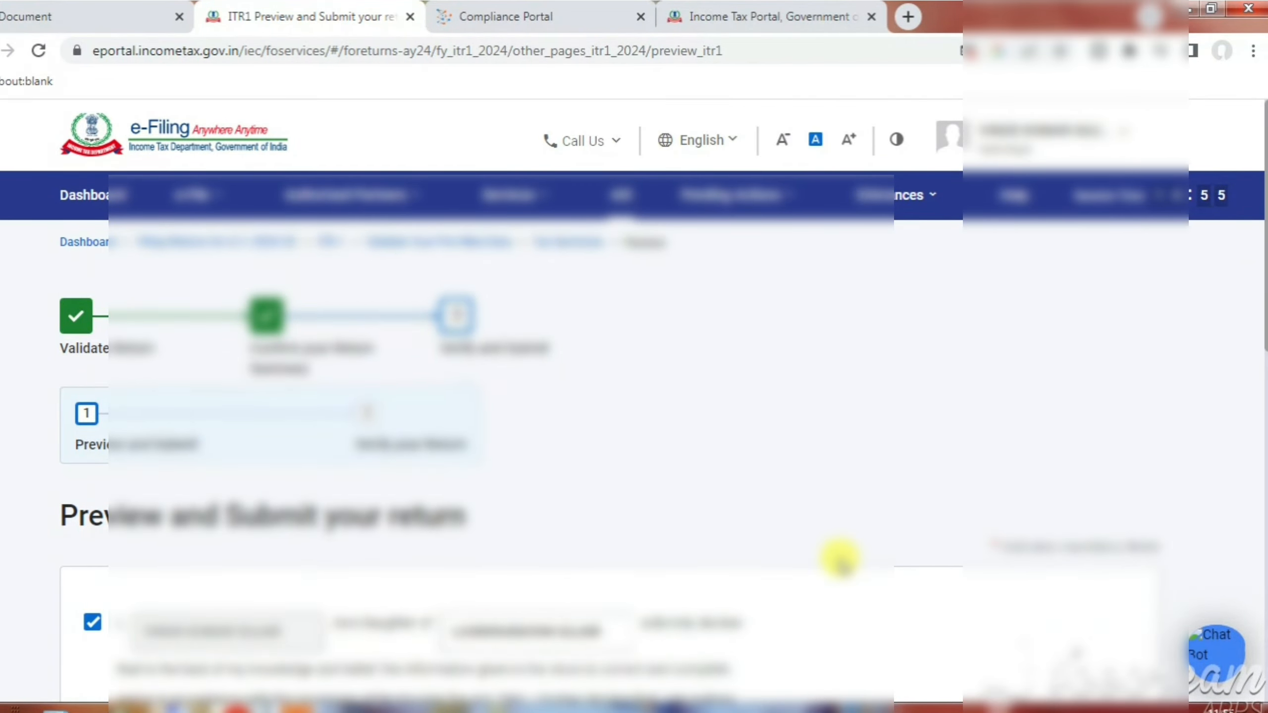
scroll(840, 561, "down", 10)
left_click(1099, 555)
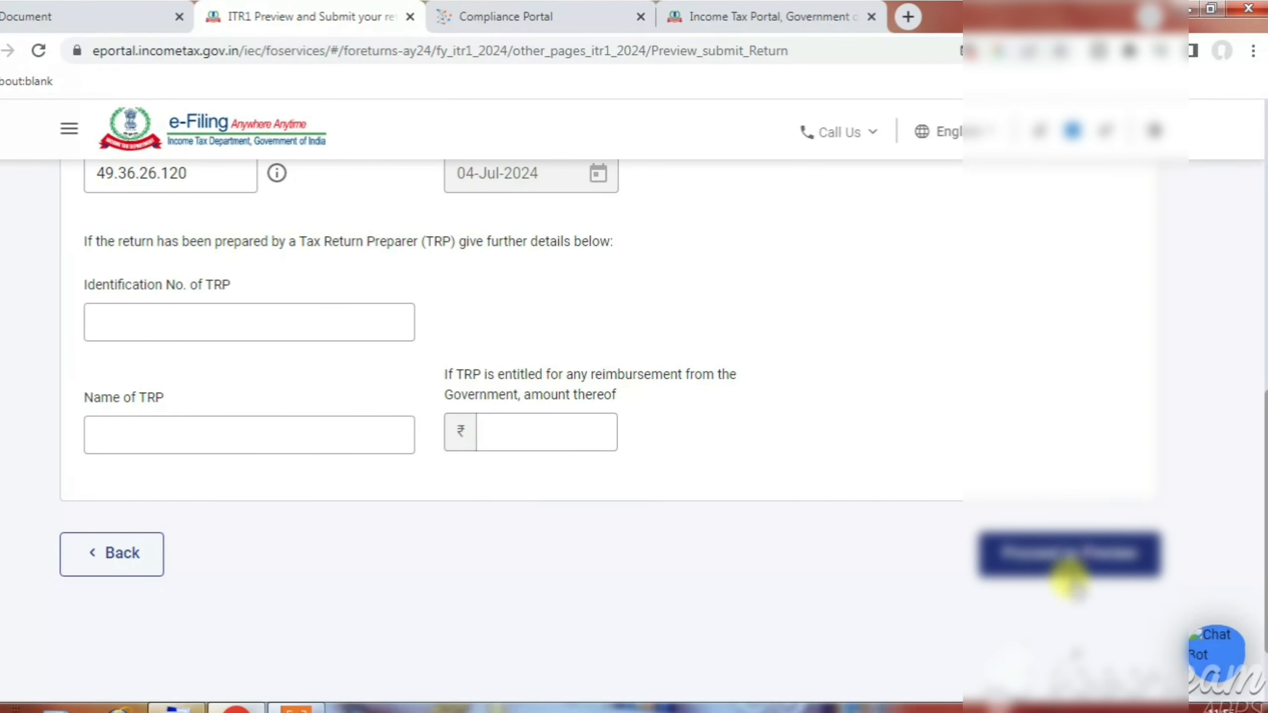
Open the return preview, review the ITR-1 form through to its end, and proceed to validation.
left_click(1123, 555)
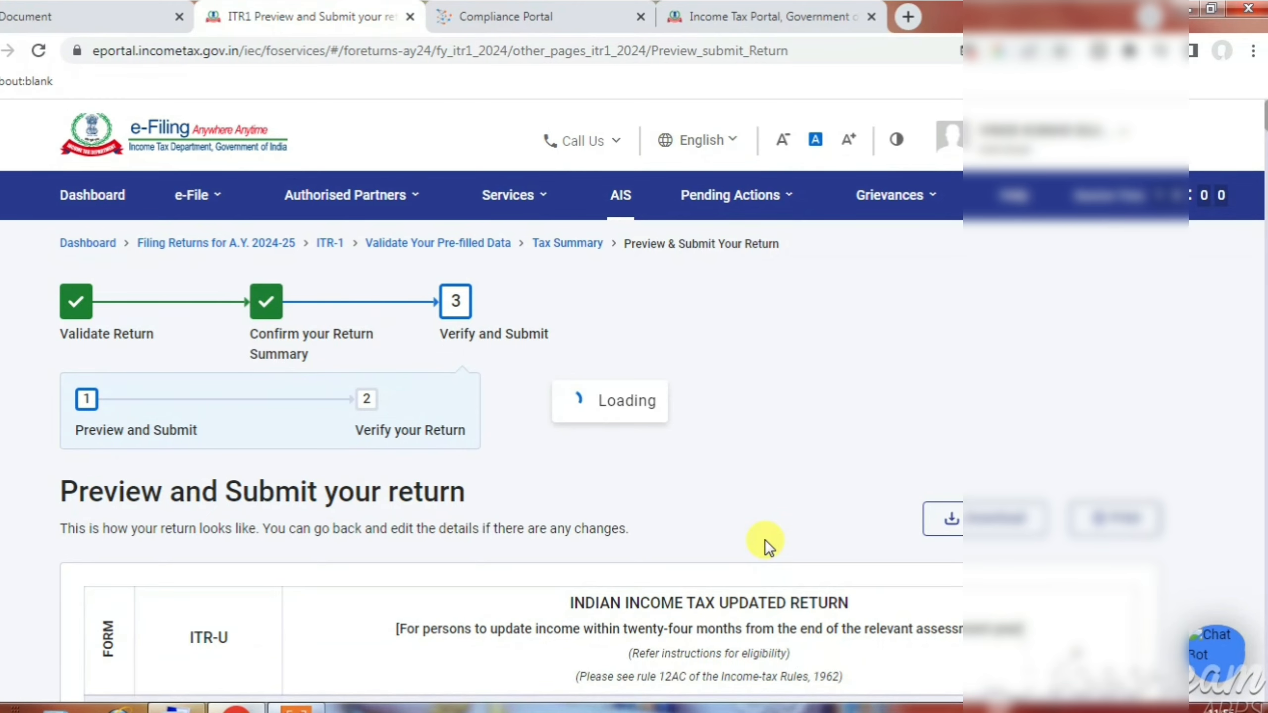
scroll(767, 539, "down", 20)
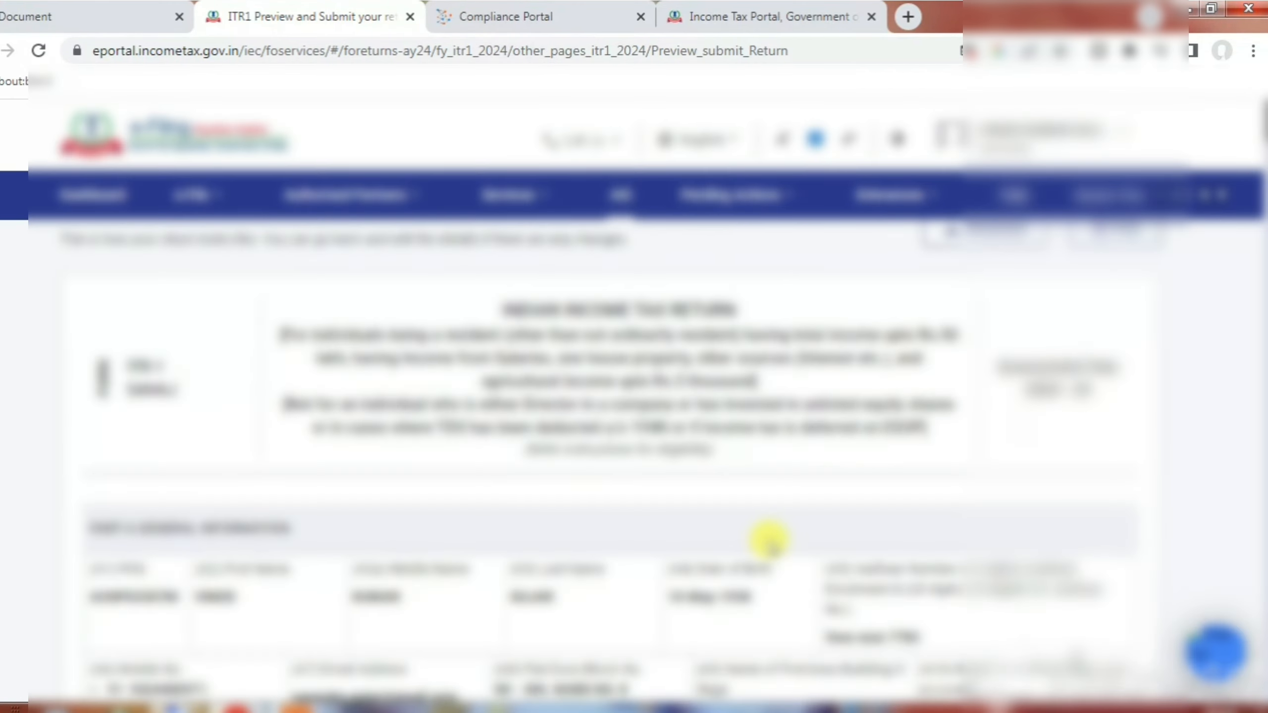
scroll(772, 540, "down", 10)
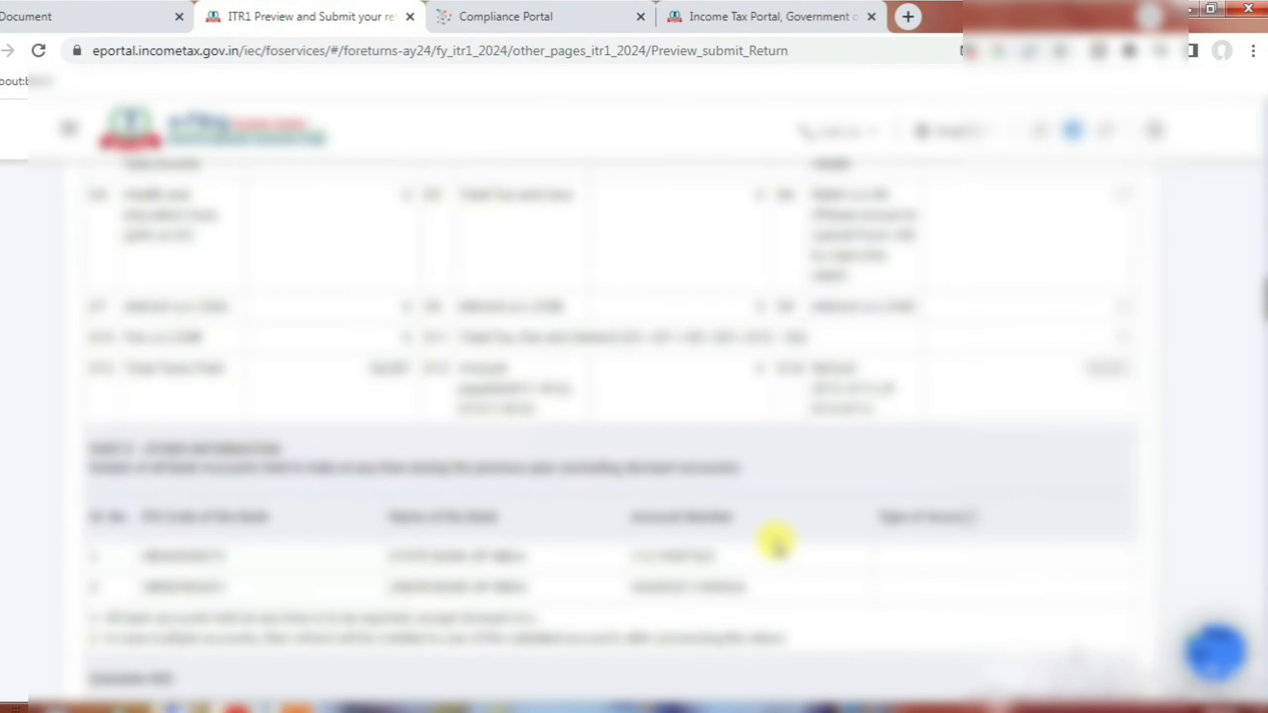
scroll(776, 542, "down", 10)
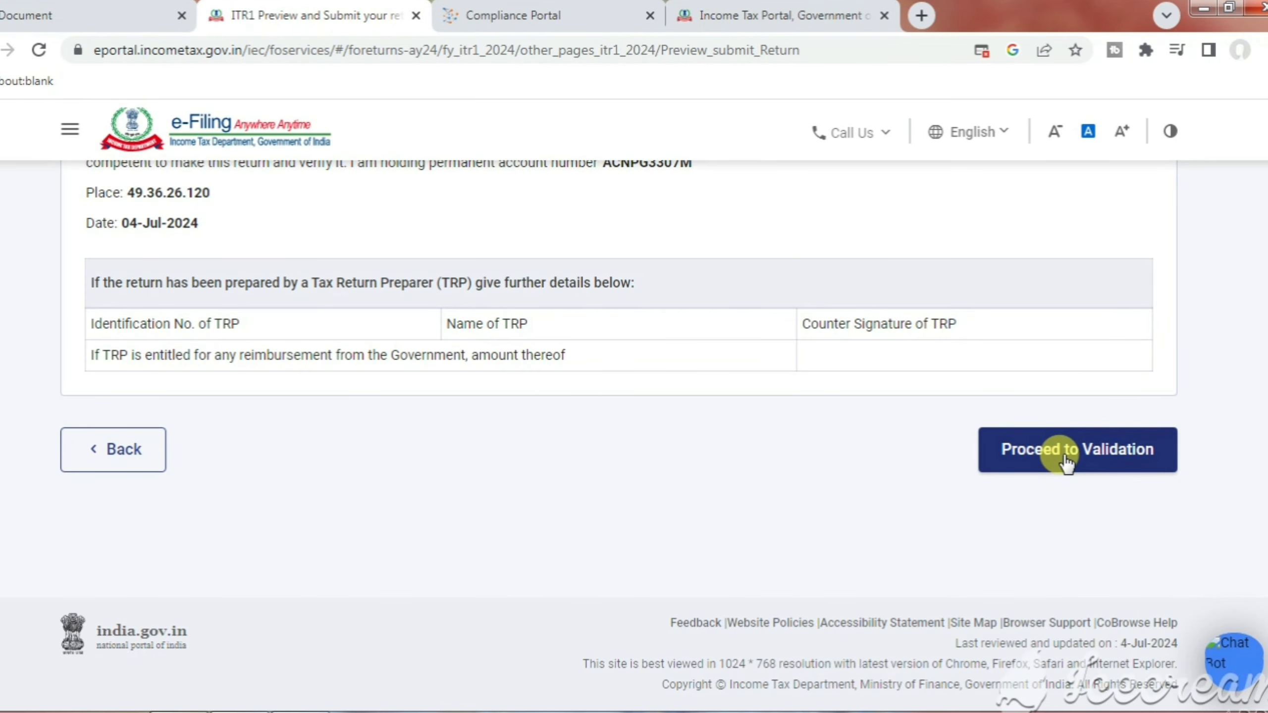
left_click(1065, 462)
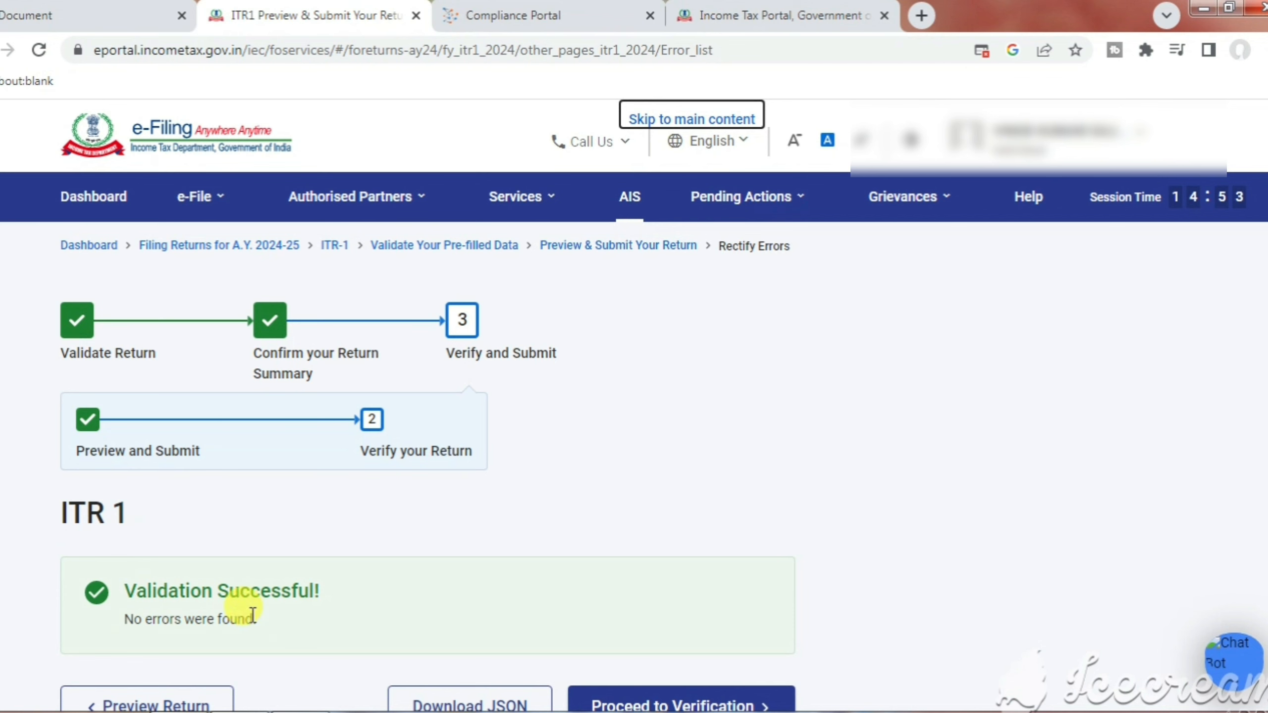
Proceed from validation to verification and continue with e-Verify Now as the verification method.
scroll(843, 608, "down", 3)
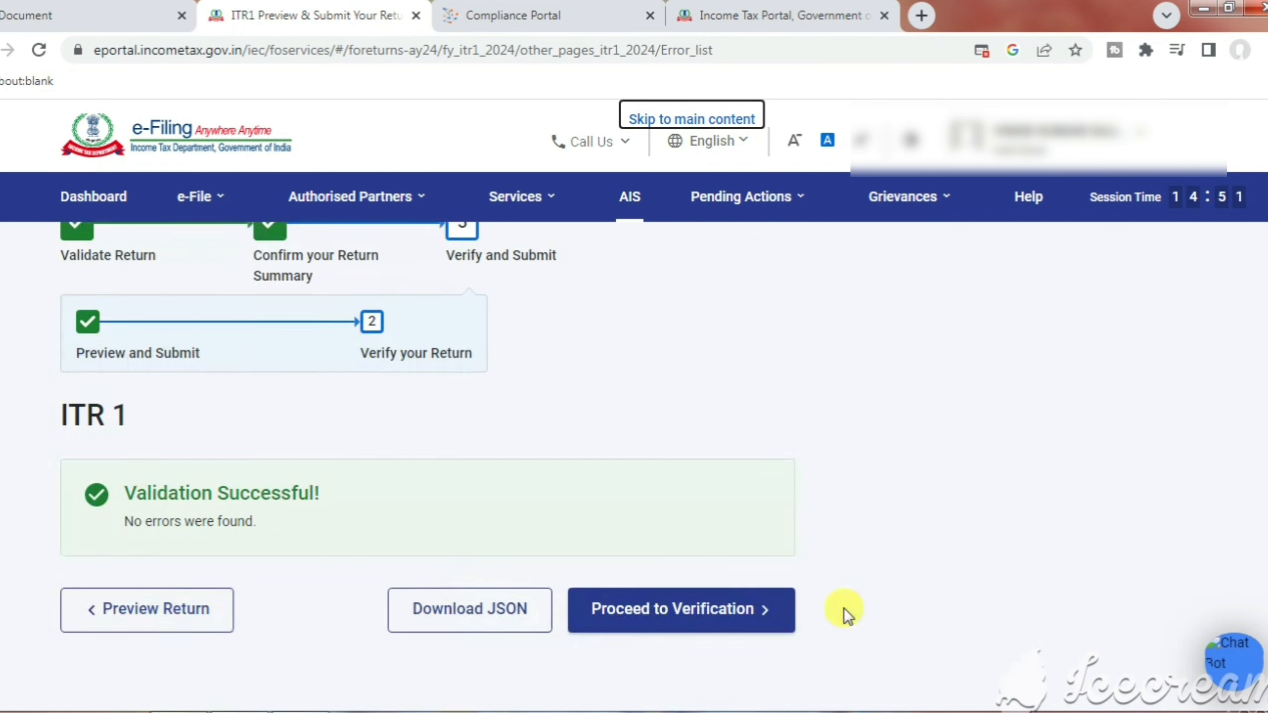
left_click(711, 570)
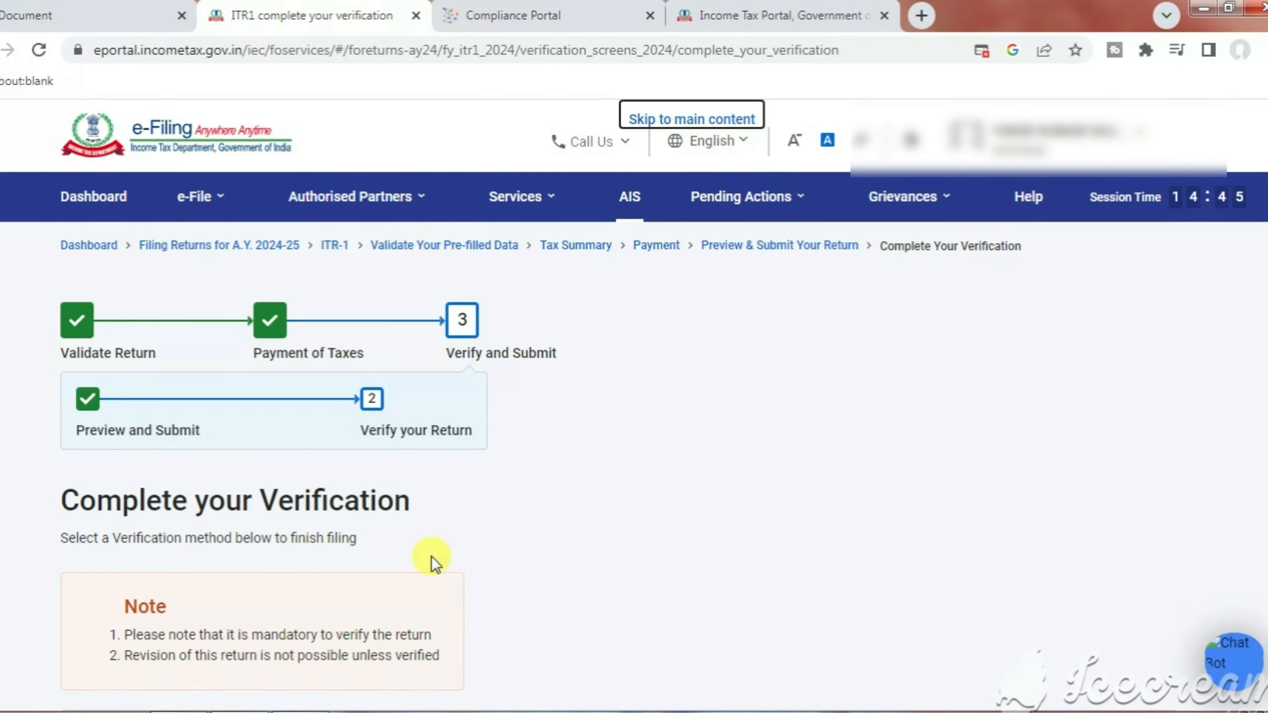
scroll(426, 553, "down", 3)
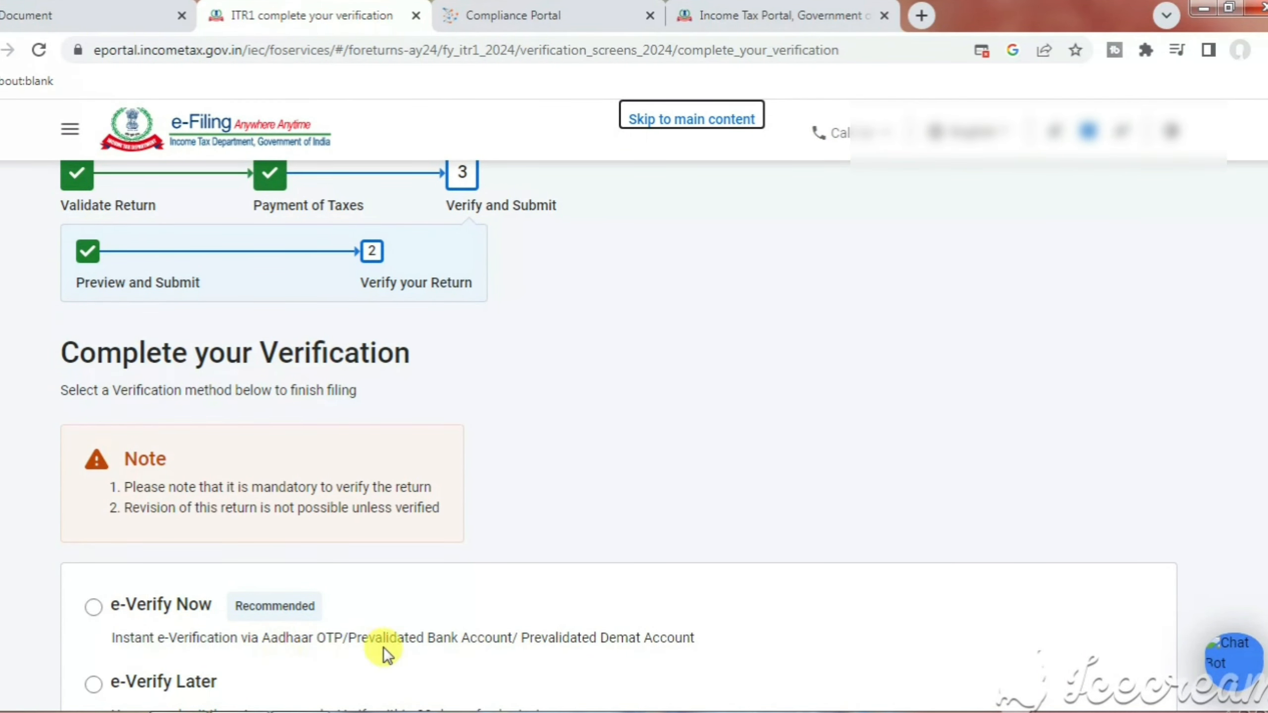
left_click(96, 607)
scroll(864, 475, "down", 2)
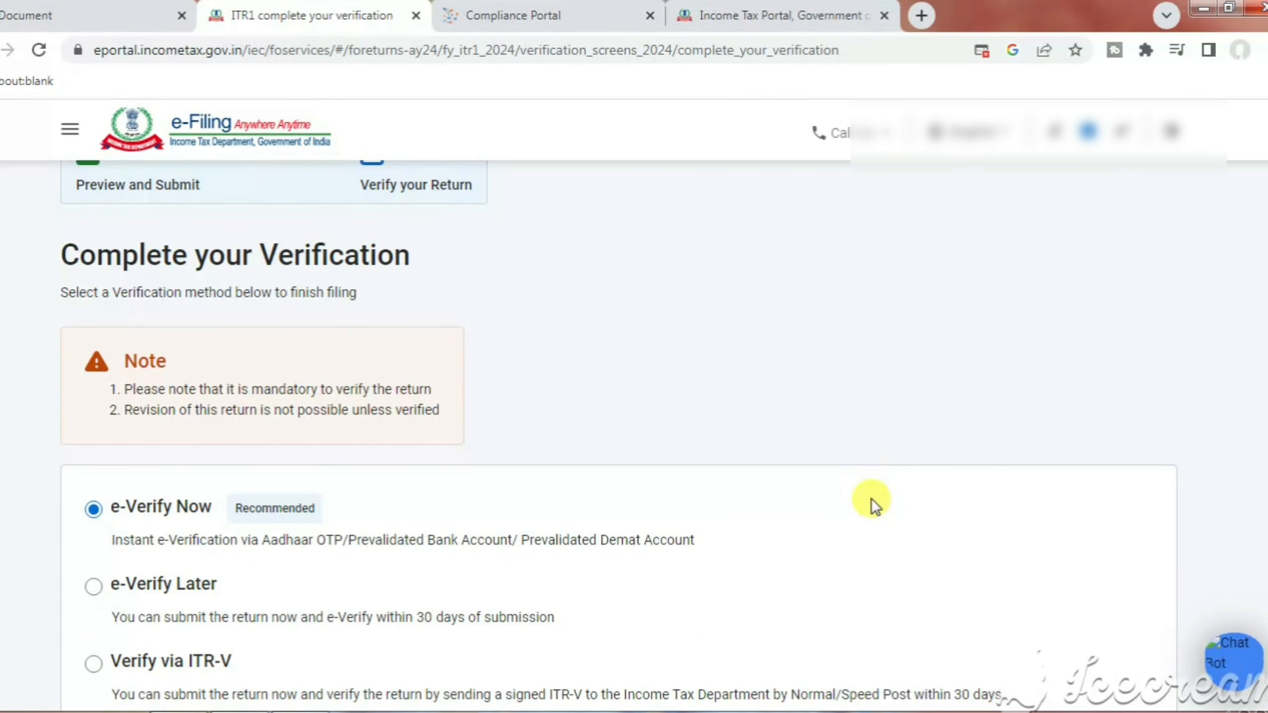
scroll(871, 498, "down", 4)
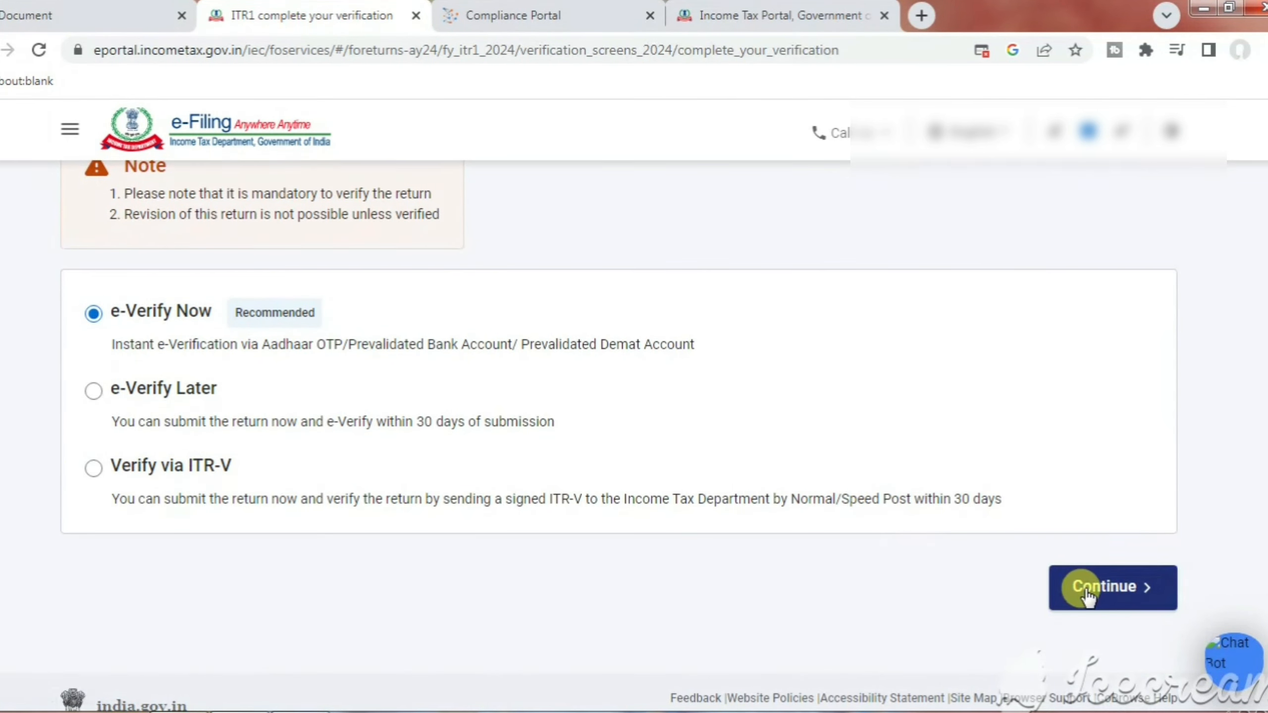
left_click(1087, 594)
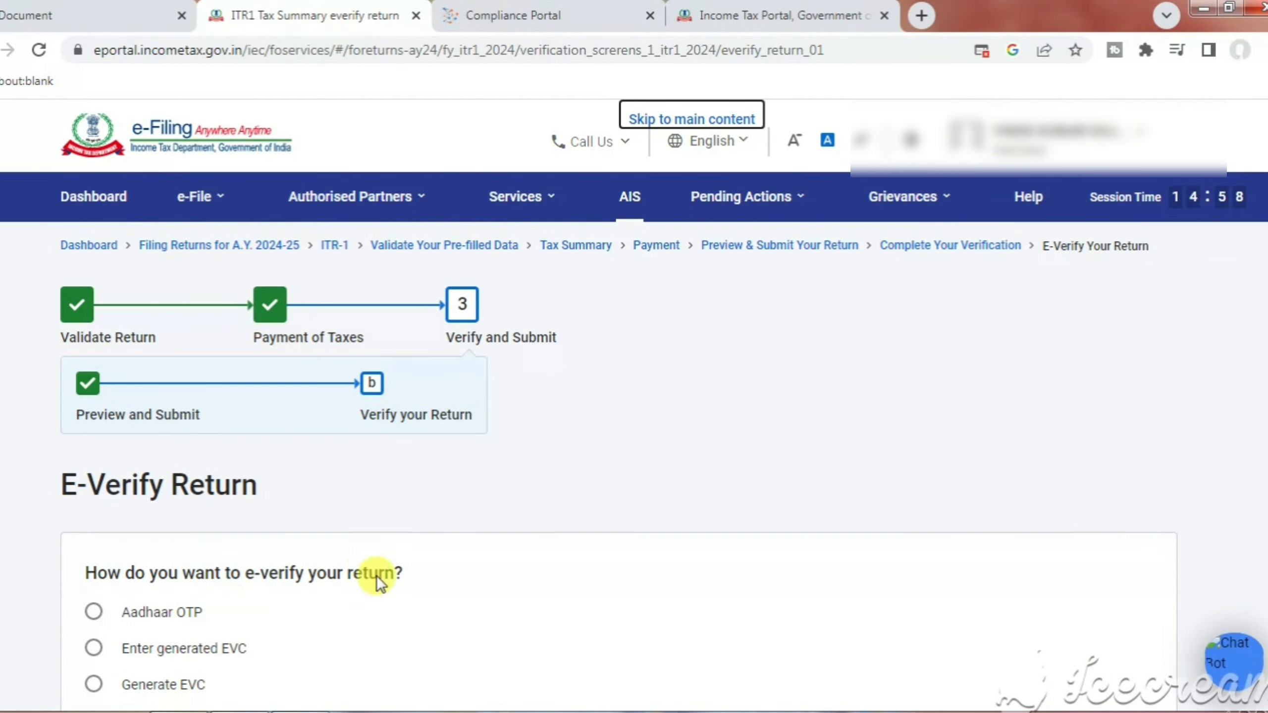
Choose Aadhaar OTP as the way to e-verify the return.
scroll(190, 593, "down", 1)
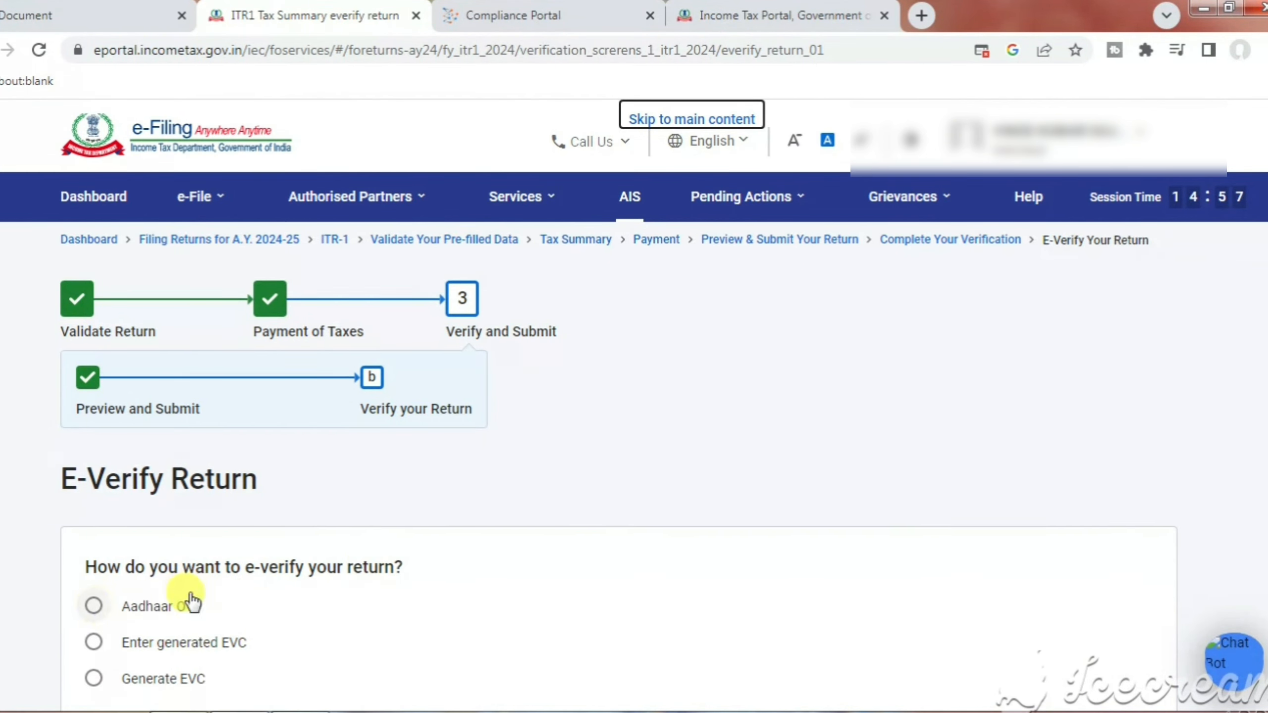
scroll(191, 600, "down", 2)
left_click(94, 513)
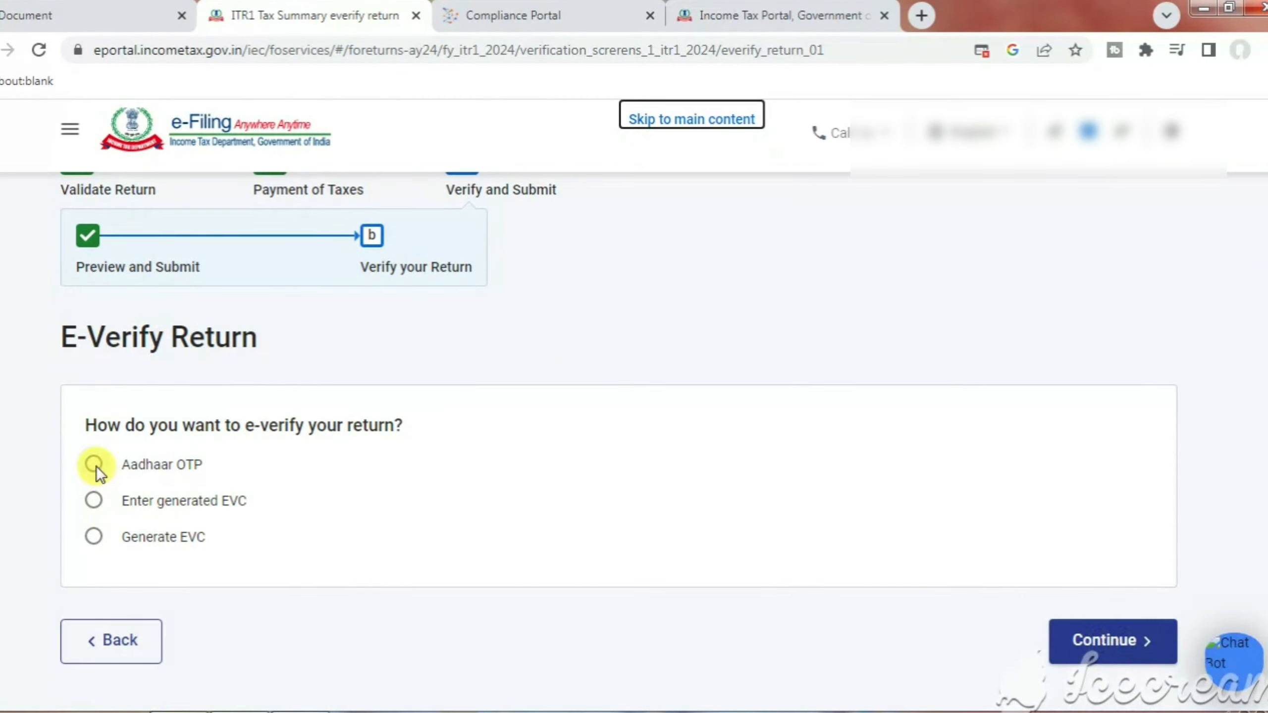